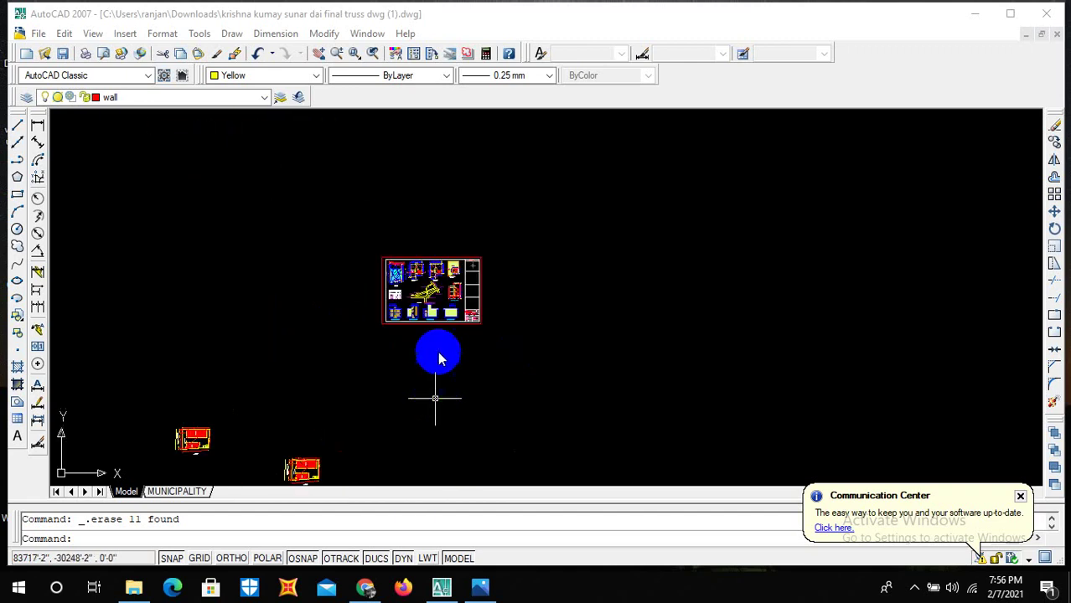
pyautogui.scroll(3, 437, 345)
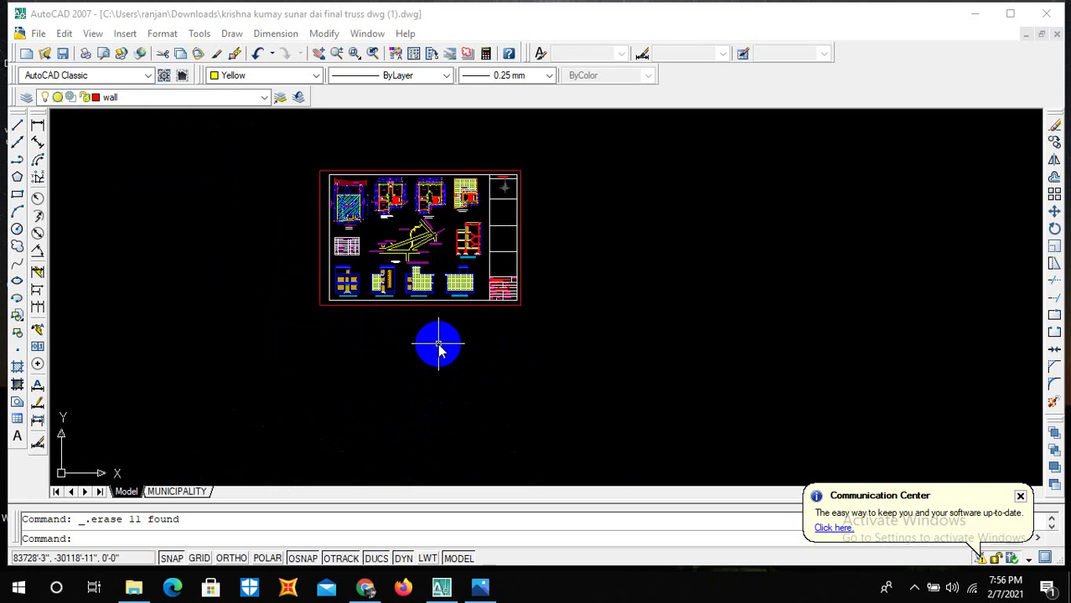
# Bring up the photographed cadastral map sheet in Windows Photos.
pyautogui.scroll(-4, 438, 344)
pyautogui.scroll(5, 463, 344)
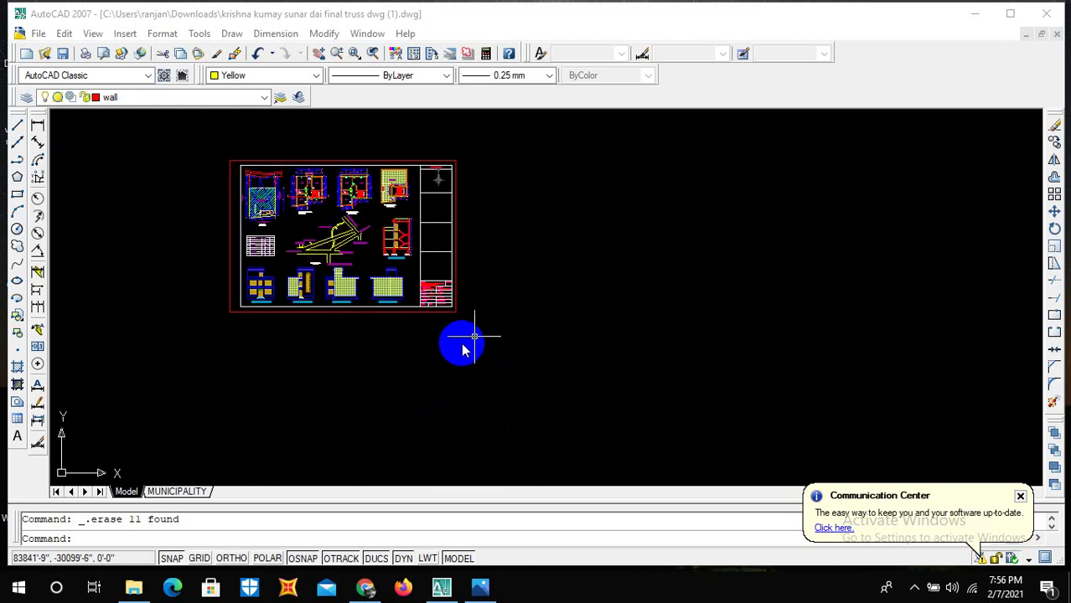
pyautogui.scroll(-2, 482, 322)
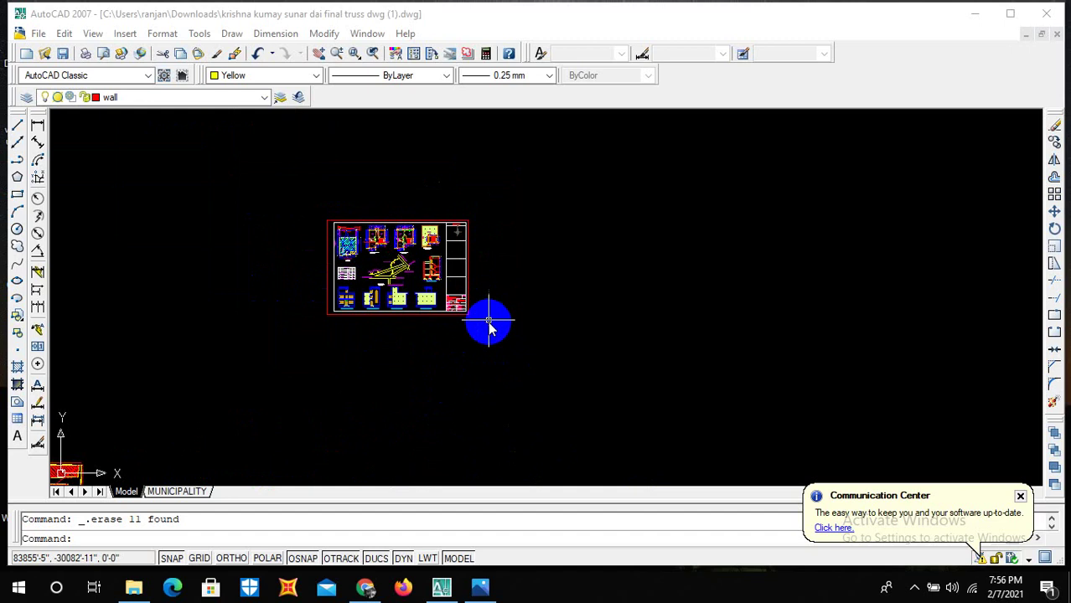
pyautogui.click(481, 587)
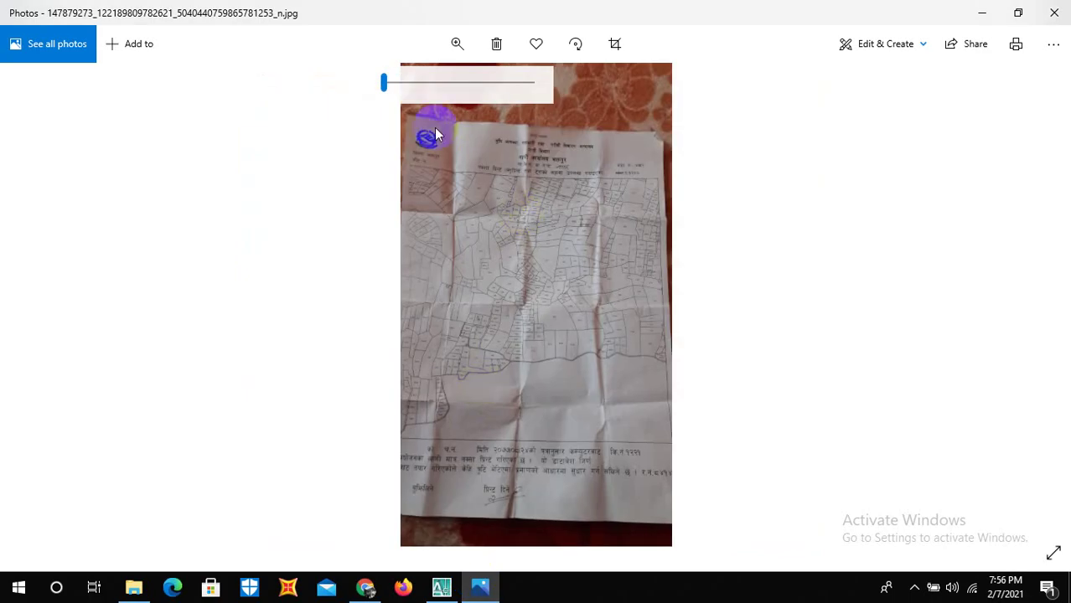
# Zoom in and pan across the 1:1200 map photo to study the parcels around the plot.
pyautogui.moveTo(383, 84); pyautogui.dragTo(401, 83)
pyautogui.moveTo(502, 207)
pyautogui.mouseDown()
pyautogui.moveTo(505, 315)
pyautogui.moveTo(529, 243)
pyautogui.mouseUp()
pyautogui.moveTo(542, 202); pyautogui.dragTo(557, 312)
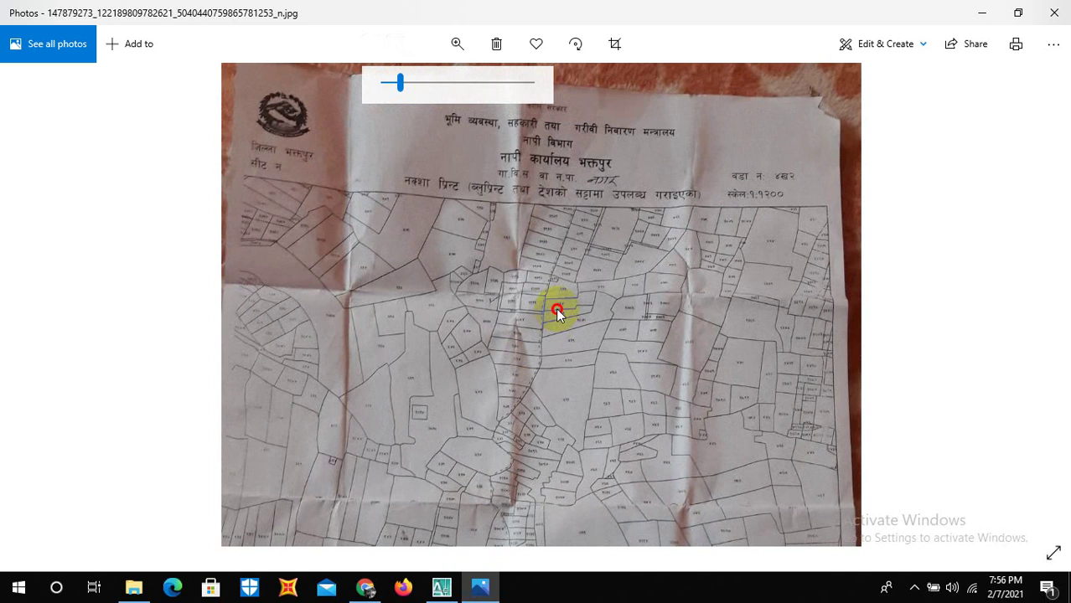
pyautogui.moveTo(557, 310); pyautogui.dragTo(555, 308)
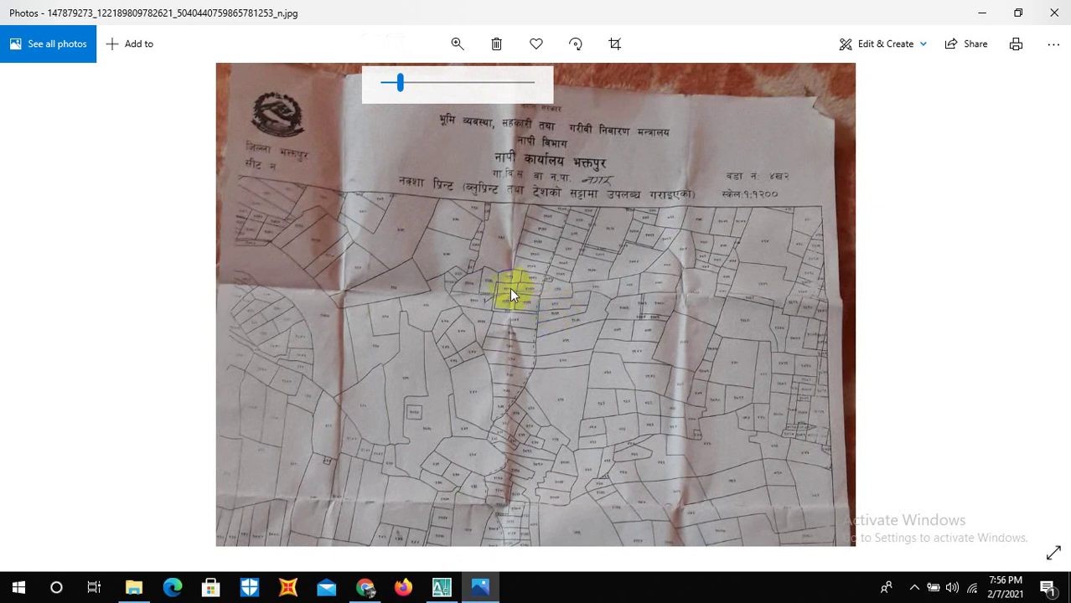
pyautogui.moveTo(481, 299)
pyautogui.mouseDown()
pyautogui.moveTo(479, 310)
pyautogui.moveTo(494, 255)
pyautogui.mouseUp()
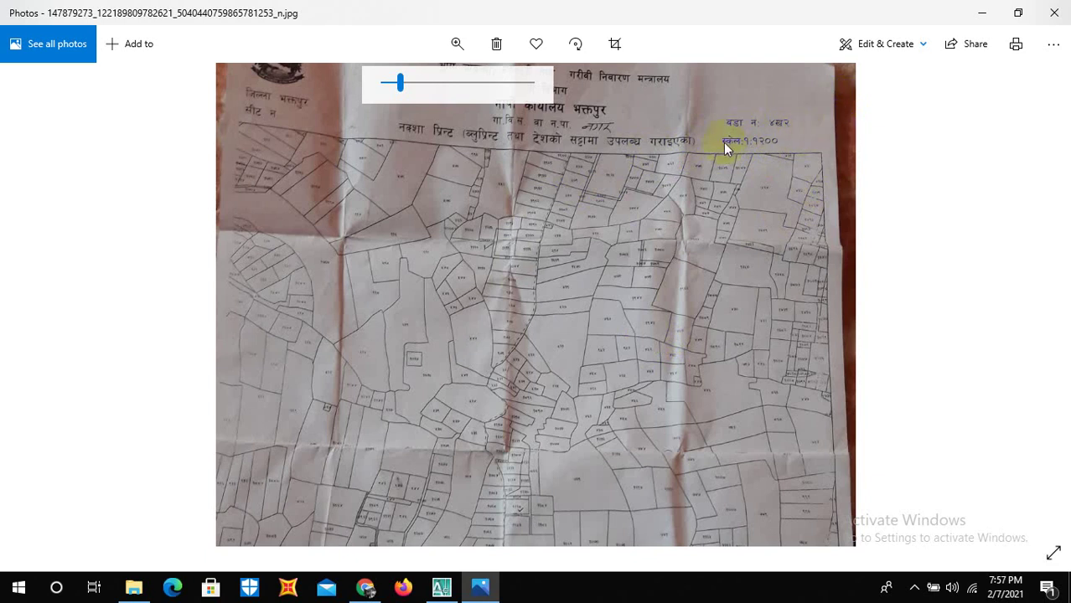
# Return to AutoCAD and start attaching a raster image reference from the Insert menu.
pyautogui.click(984, 15)
pyautogui.scroll(-4, 471, 412)
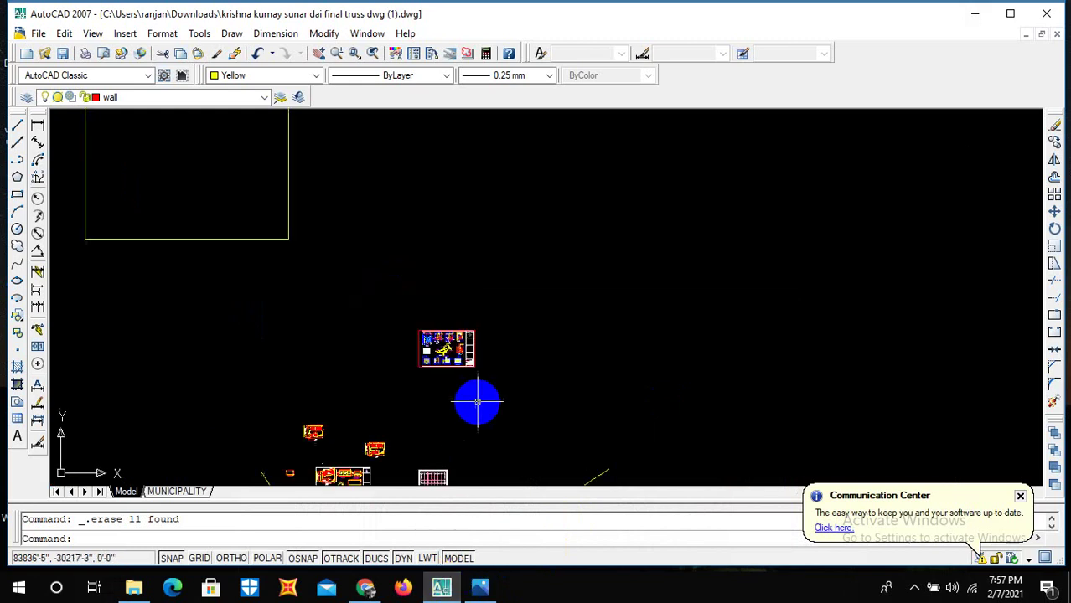
pyautogui.scroll(5, 492, 335)
pyautogui.scroll(-2, 409, 419)
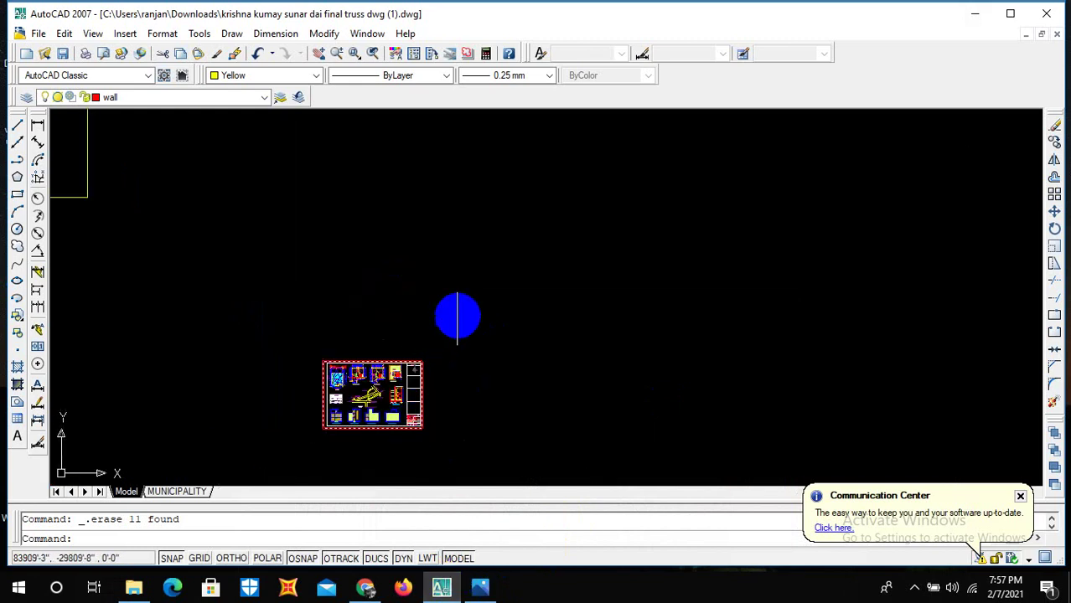
pyautogui.scroll(3, 446, 301)
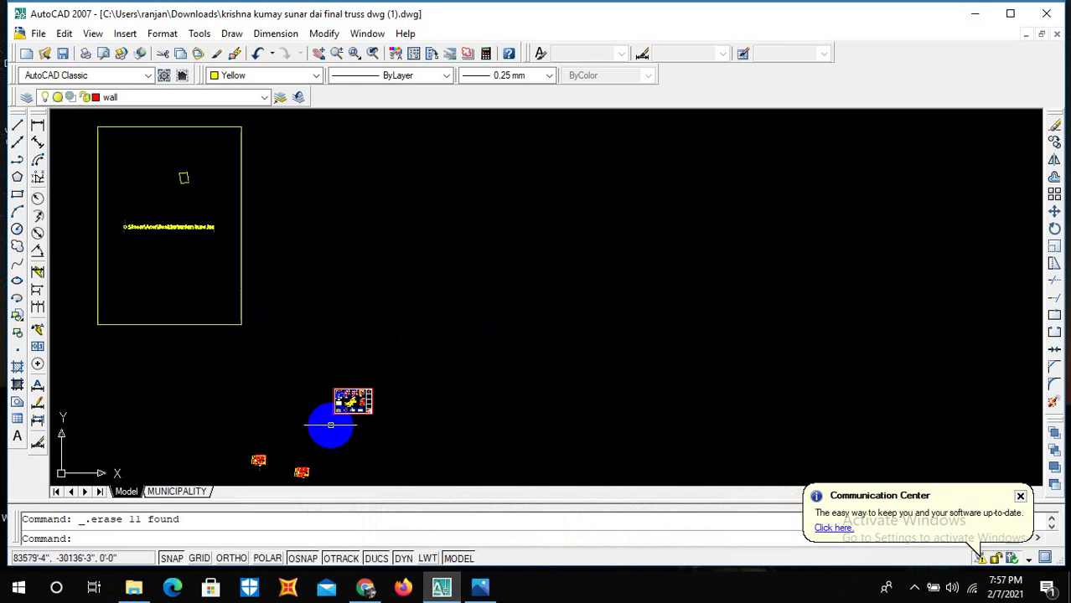
pyautogui.scroll(-2, 387, 339)
pyautogui.scroll(2, 659, 299)
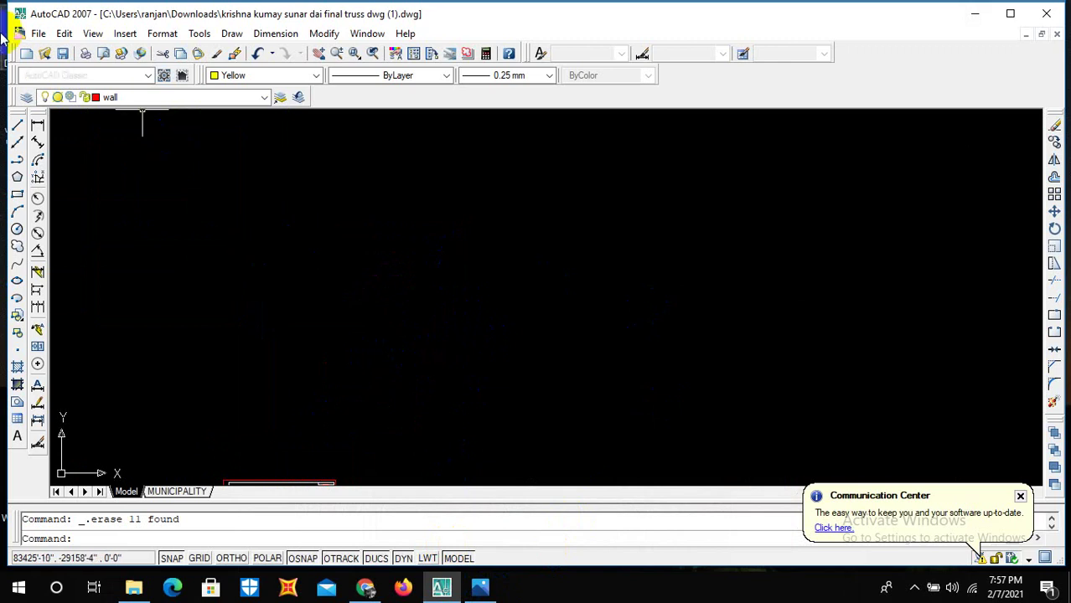
pyautogui.click(125, 38)
pyautogui.click(125, 35)
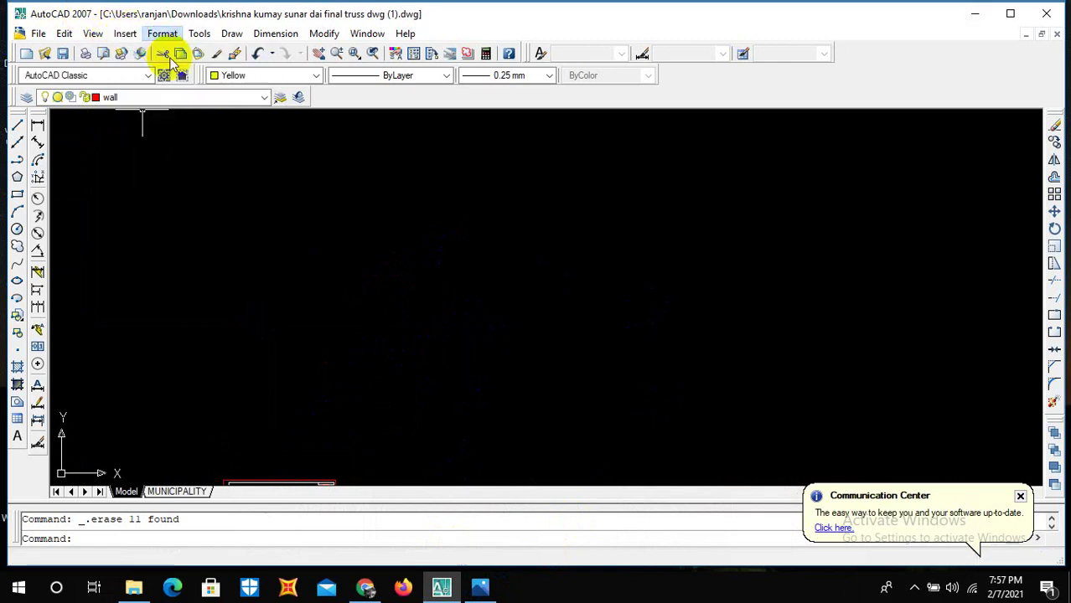
pyautogui.click(121, 35)
pyautogui.click(141, 99)
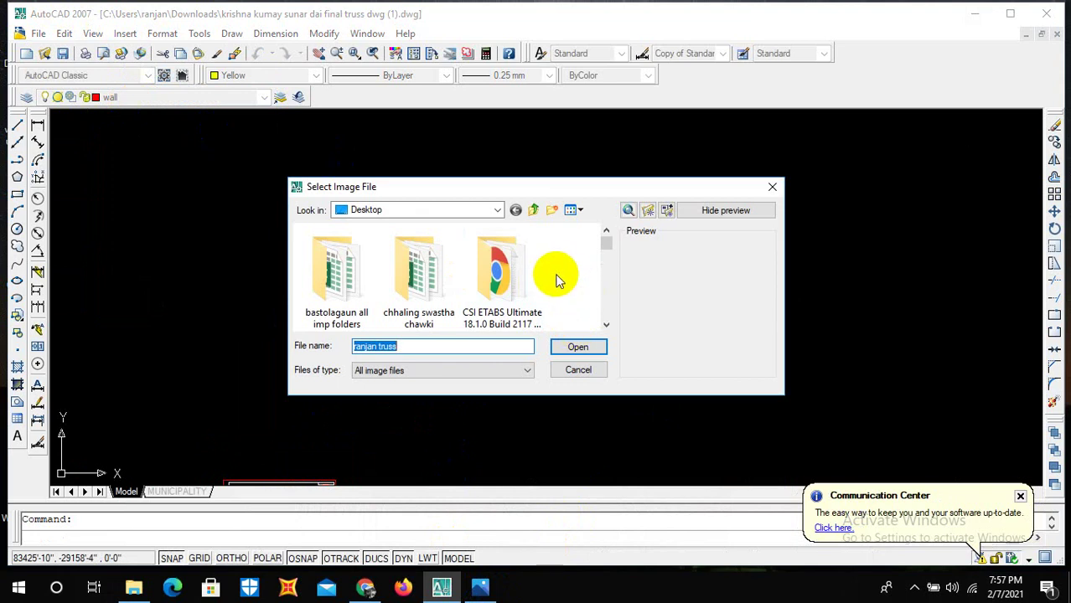
# Select ranjan truss.jpg on the Desktop and open it for attaching.
pyautogui.scroll(-1, 560, 276)
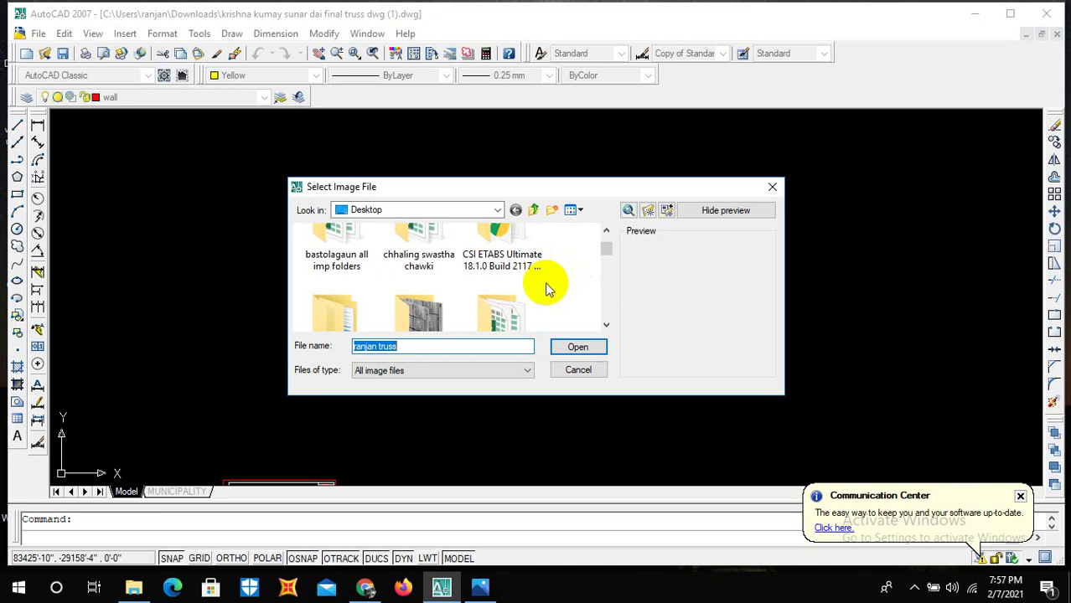
pyautogui.scroll(-3, 545, 289)
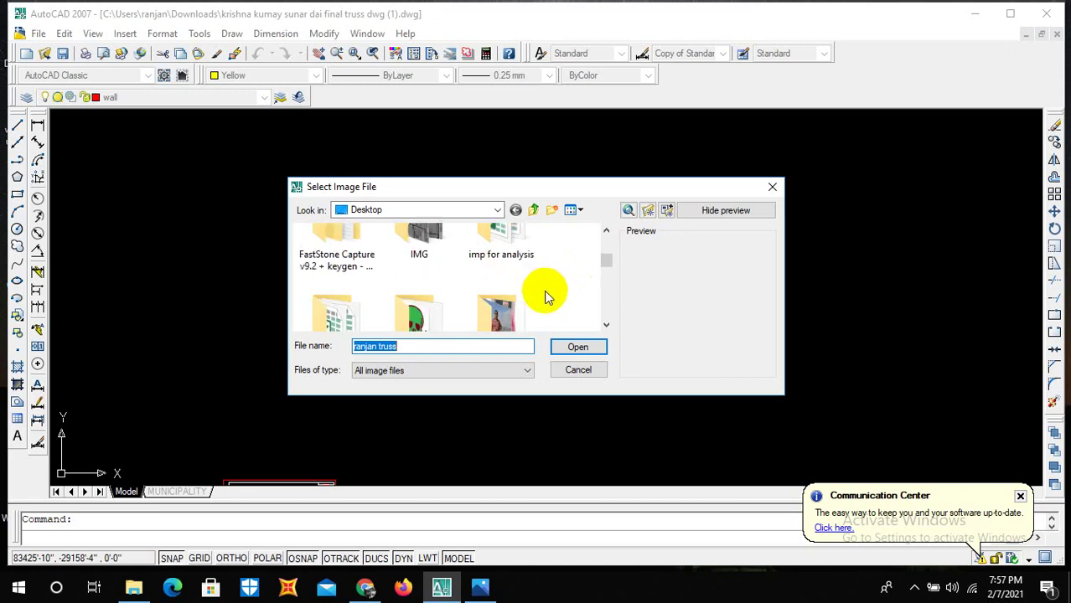
pyautogui.scroll(-2, 545, 289)
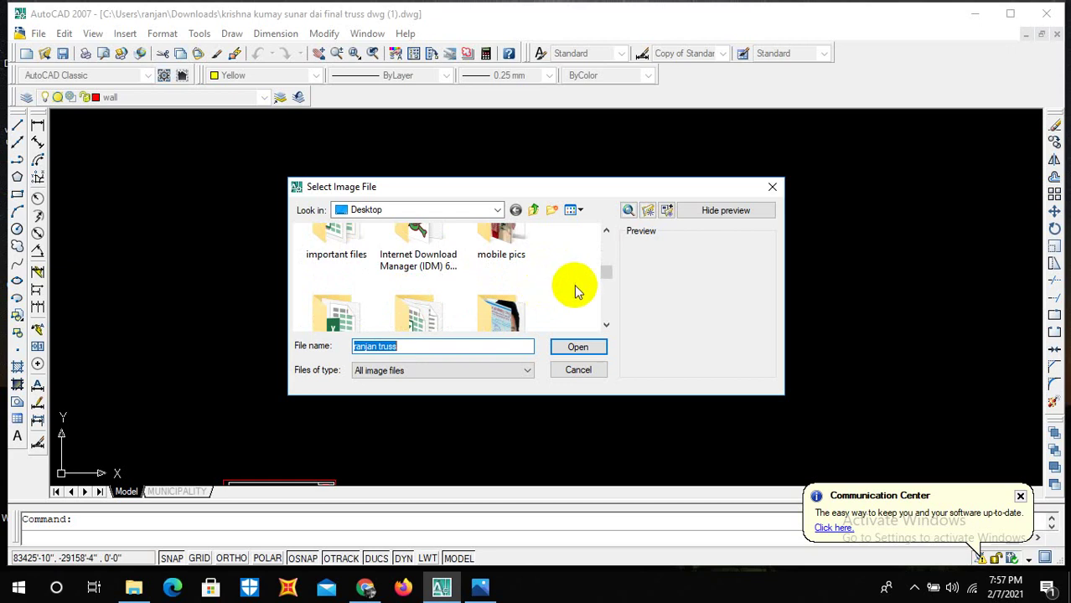
pyautogui.scroll(-3, 573, 289)
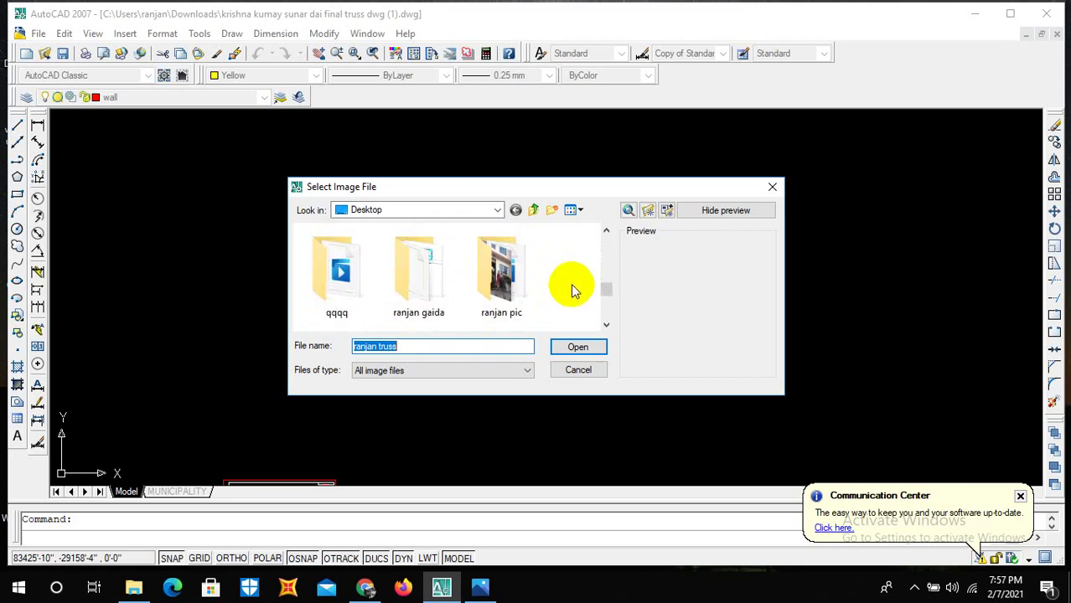
pyautogui.scroll(-2, 573, 287)
pyautogui.scroll(-2, 573, 287)
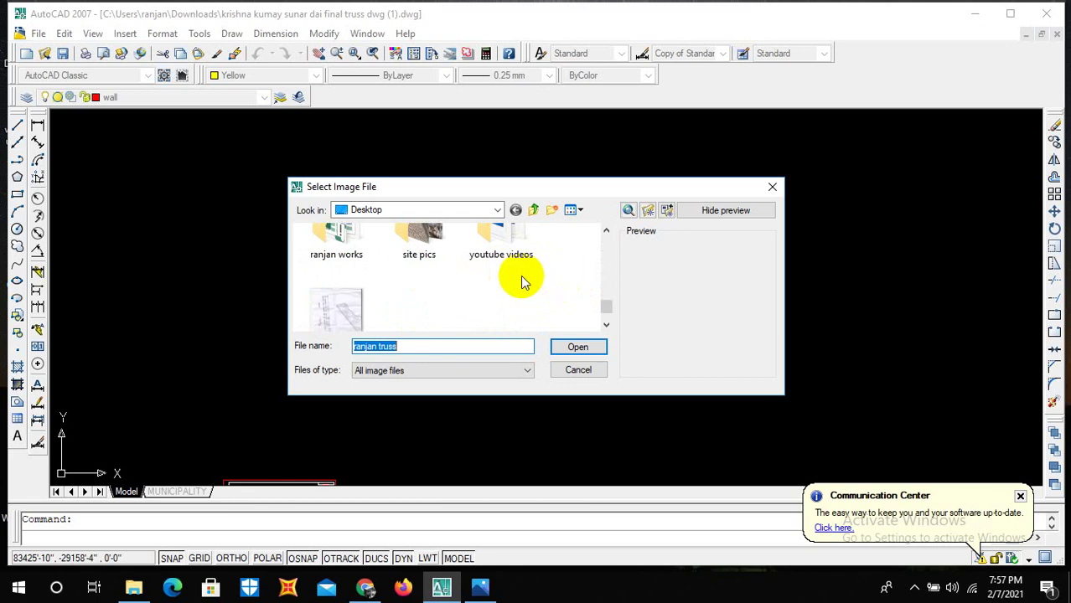
pyautogui.scroll(-2, 521, 281)
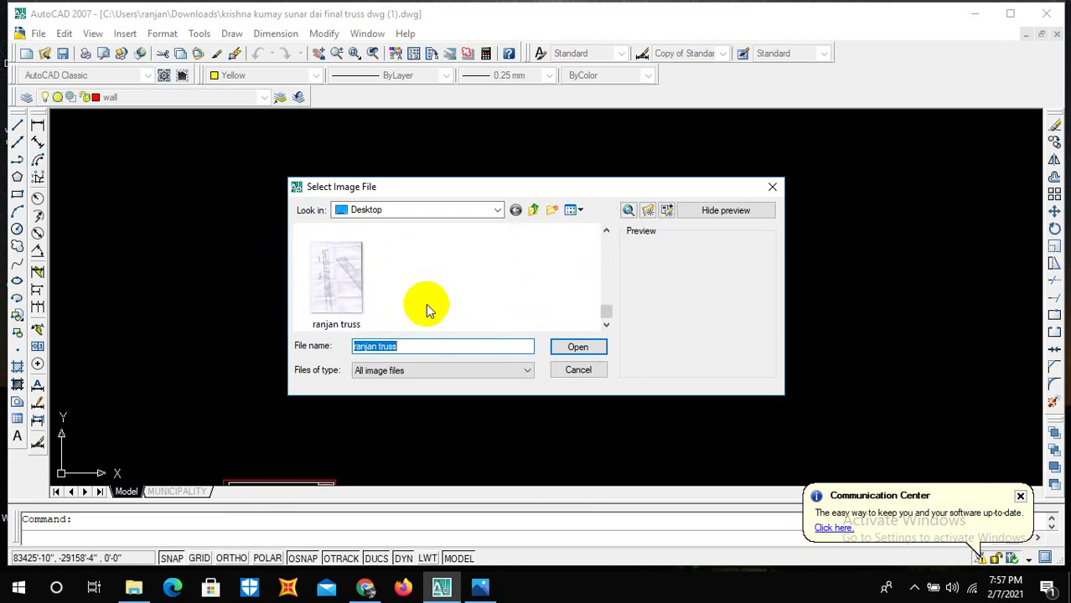
pyautogui.click(340, 272)
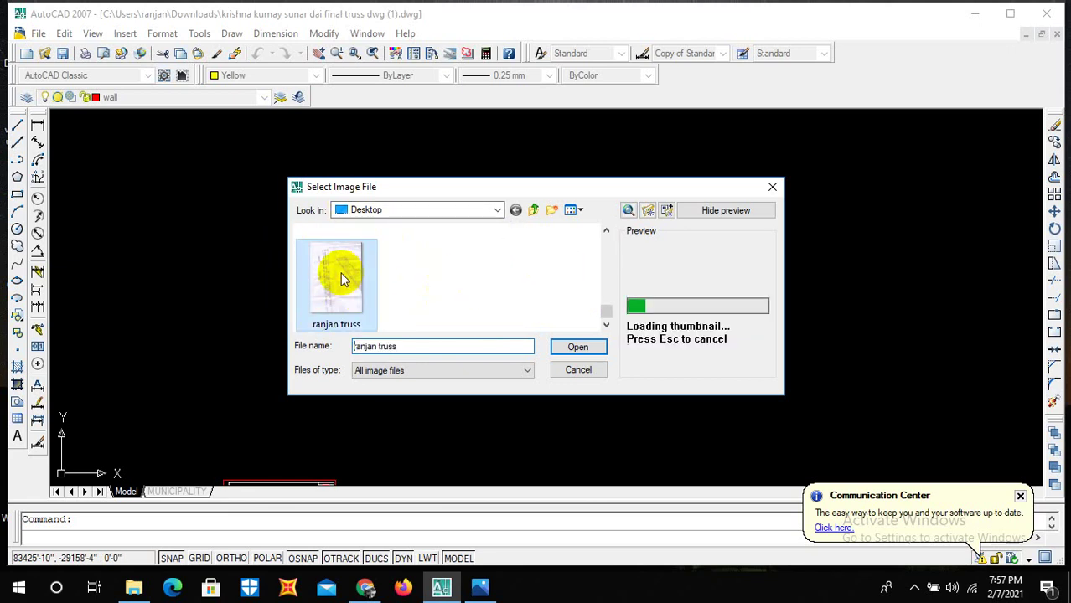
pyautogui.click(577, 348)
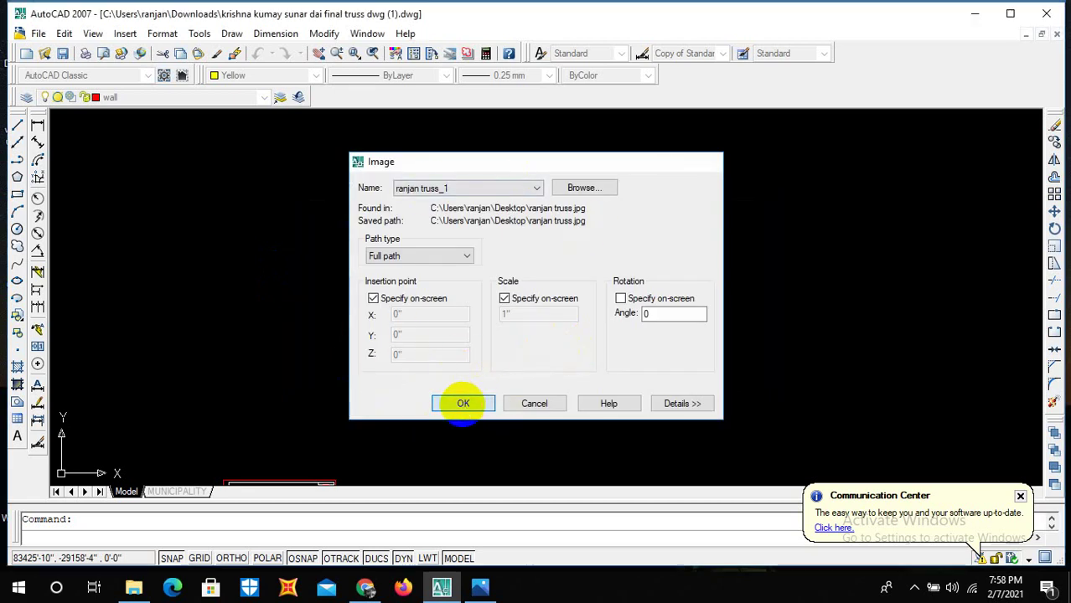
# Accept the attach settings, pick an insertion point on the canvas and scale the image by 1200.
pyautogui.click(469, 403)
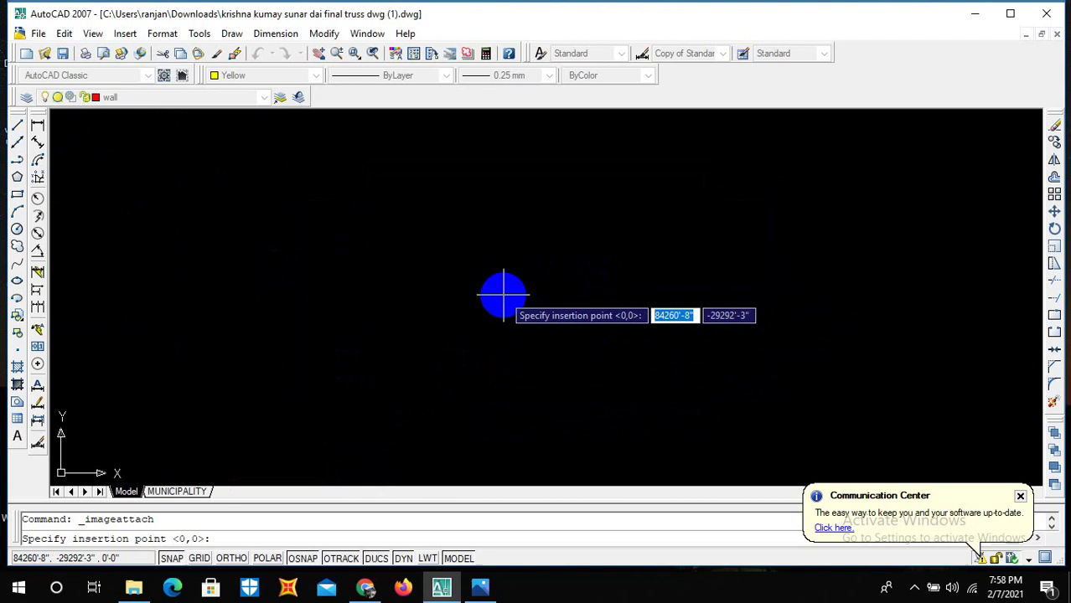
pyautogui.click(502, 295)
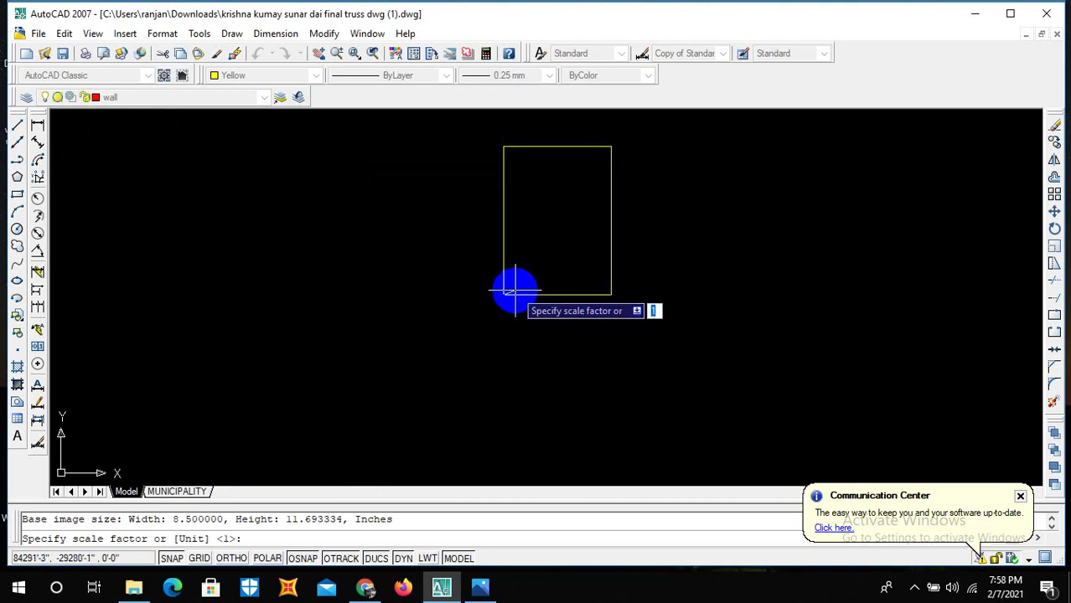
pyautogui.write('1200')
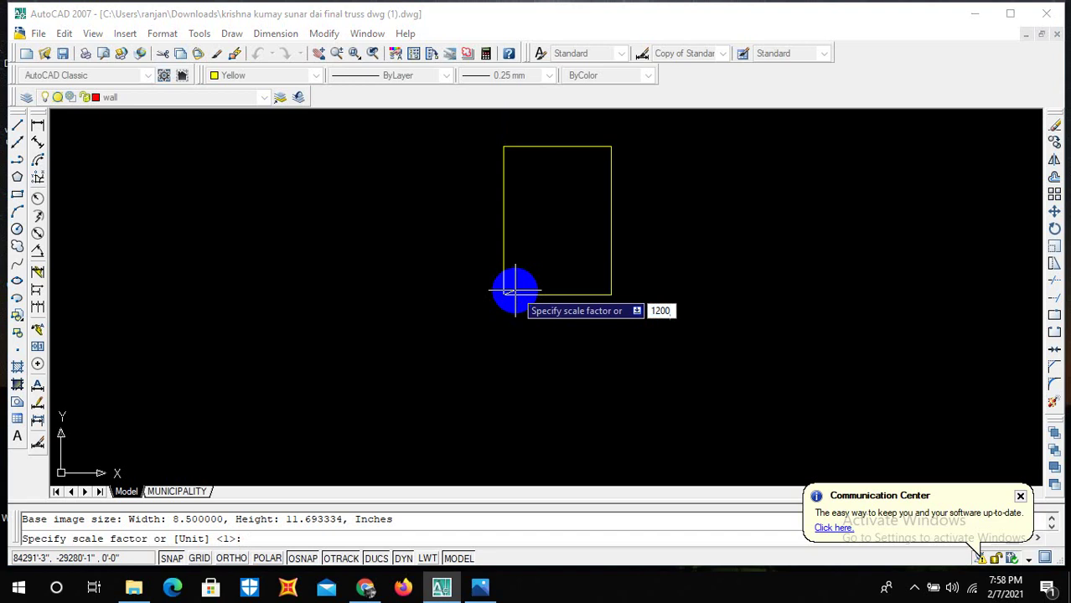
pyautogui.press('Return')
pyautogui.scroll(-4, 502, 335)
pyautogui.scroll(2, 553, 143)
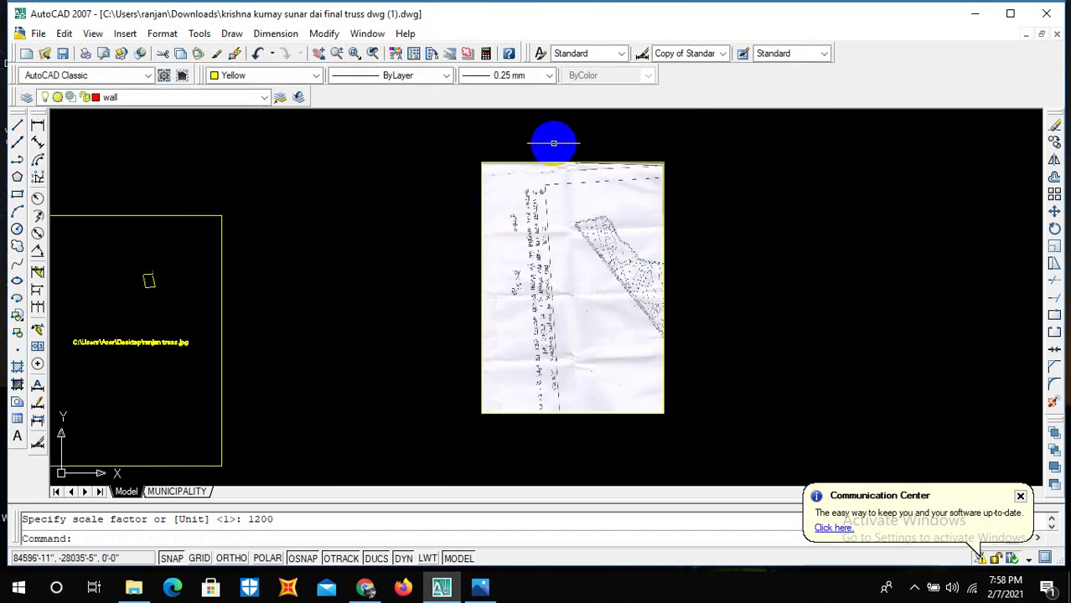
pyautogui.scroll(2, 553, 144)
pyautogui.scroll(-4, 620, 243)
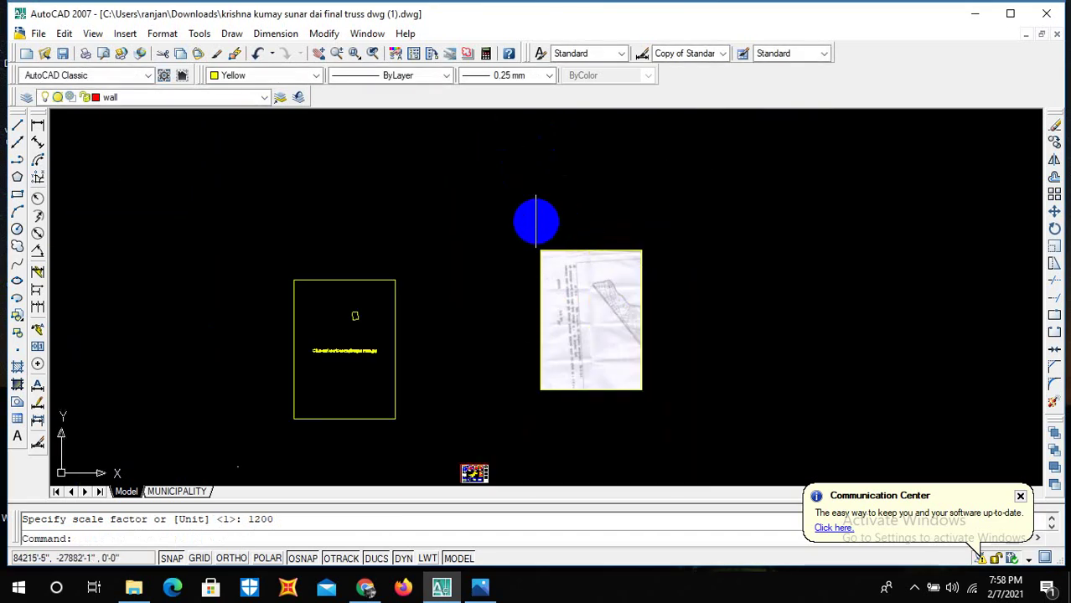
# Window-select the scanned image and try repositioning it with MOVE, then undo the change.
pyautogui.click(523, 202)
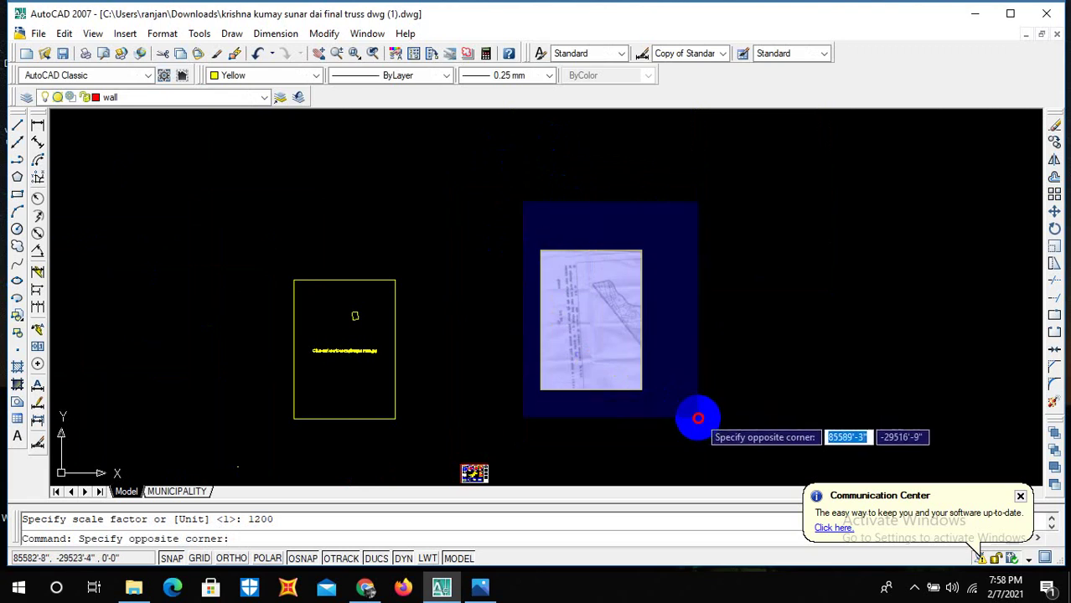
pyautogui.click(698, 417)
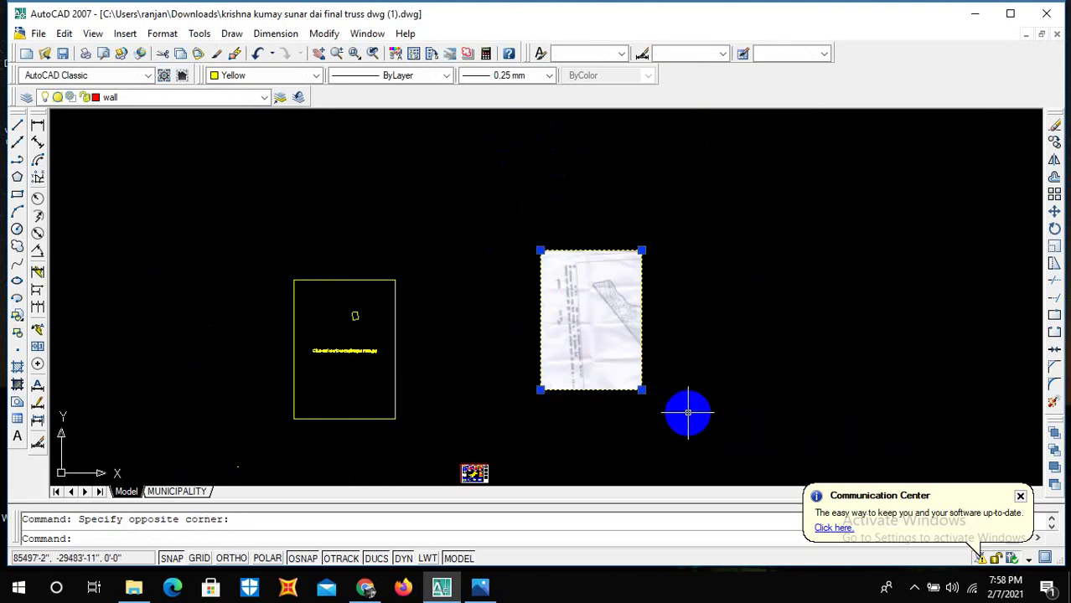
pyautogui.write('m')
pyautogui.press('Return')
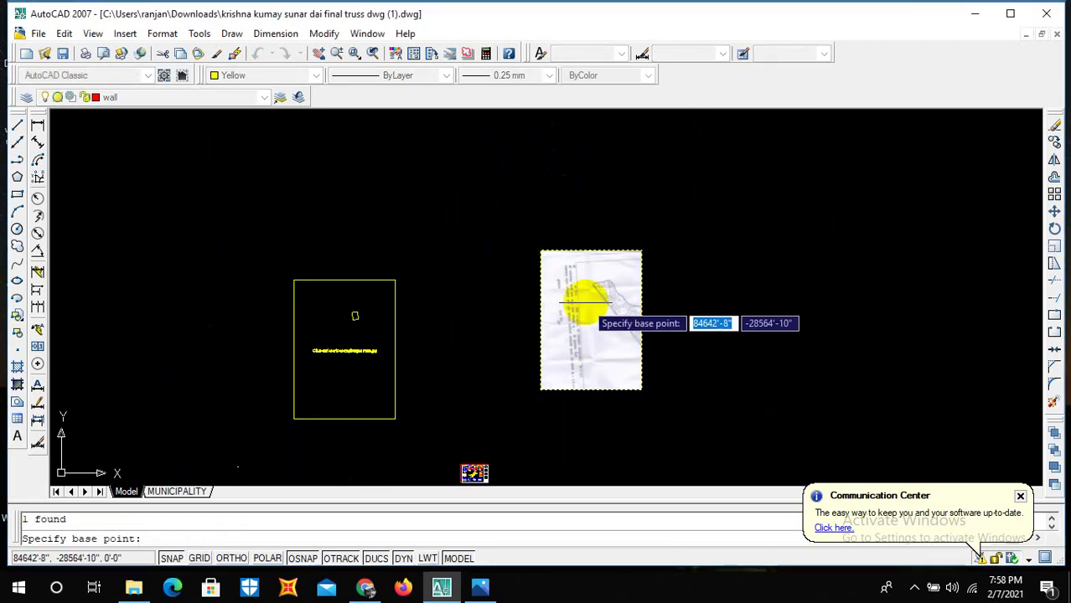
pyautogui.click(541, 250)
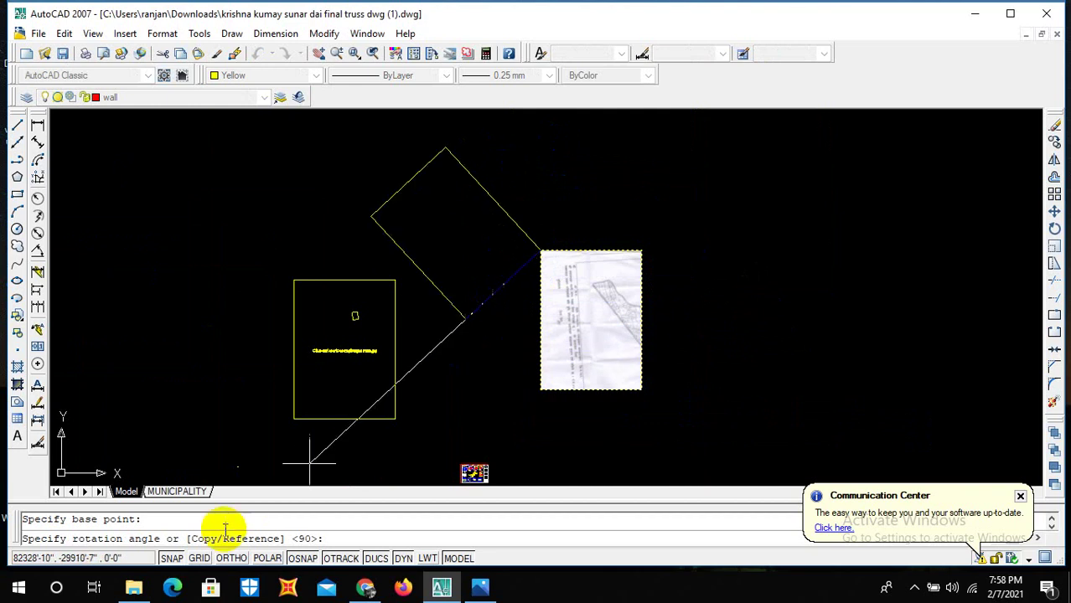
pyautogui.click(231, 558)
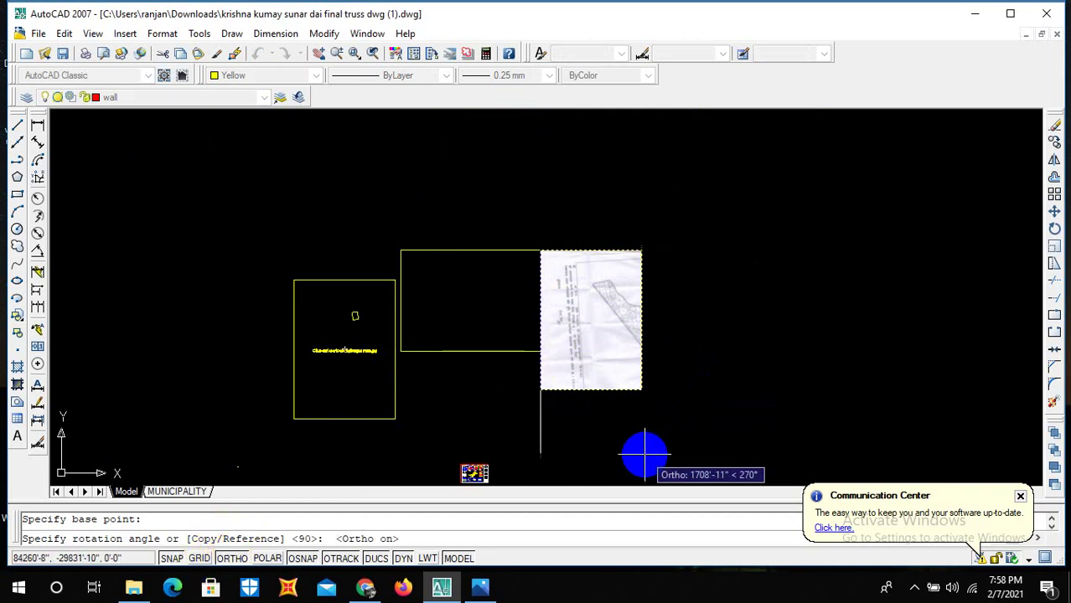
pyautogui.click(645, 454)
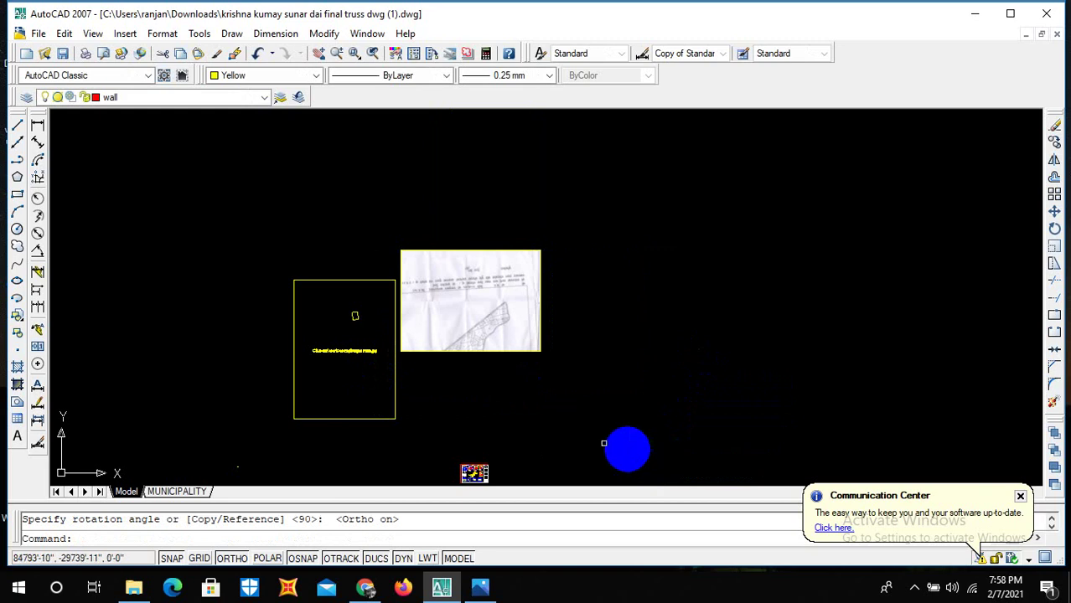
pyautogui.scroll(3, 512, 311)
pyautogui.scroll(-2, 537, 327)
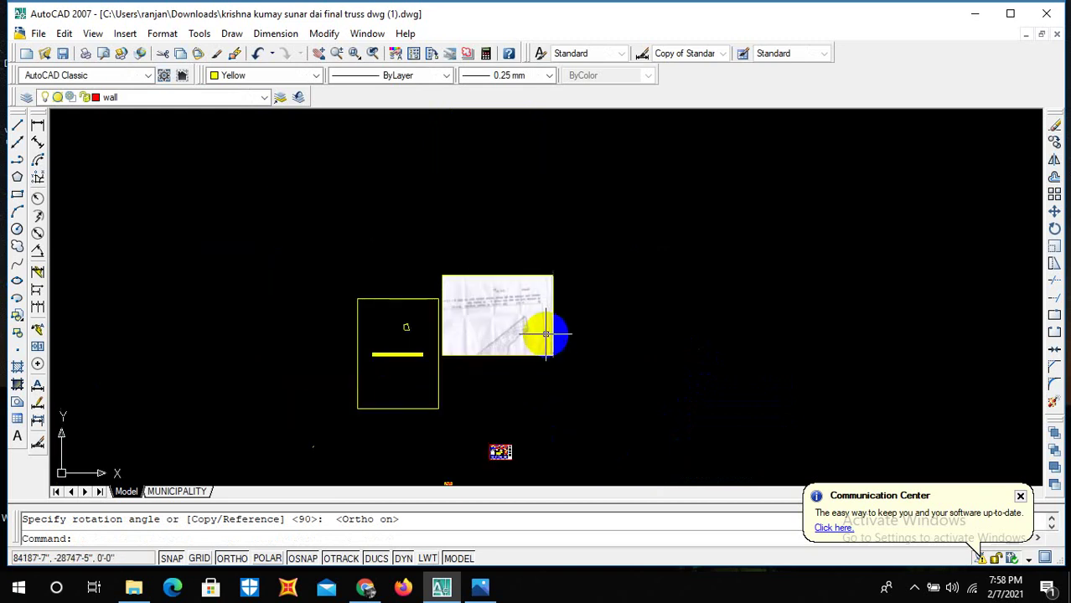
pyautogui.hotkey('ctrl', 'z')
pyautogui.hotkey('ctrl', 'z')
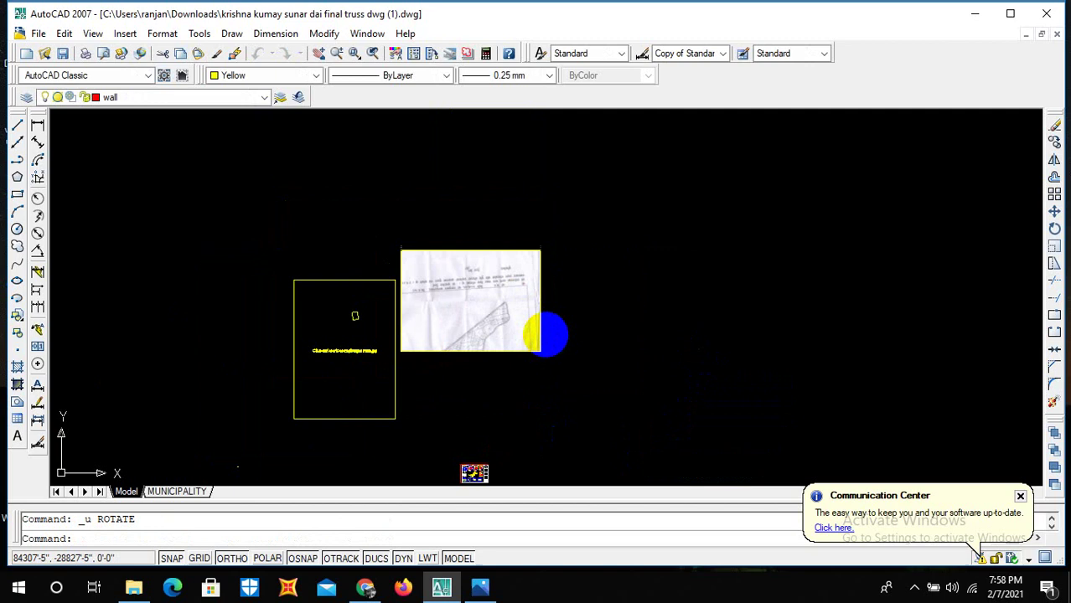
# Rotate the scanned map image 90° about its lower-left corner with Ortho on.
pyautogui.click(522, 222)
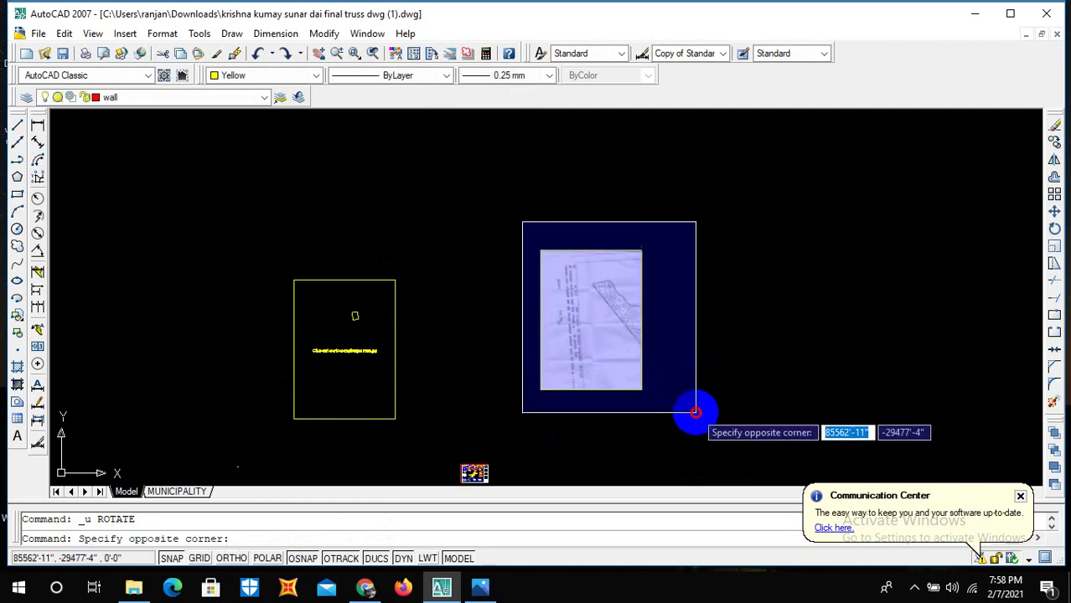
pyautogui.click(693, 410)
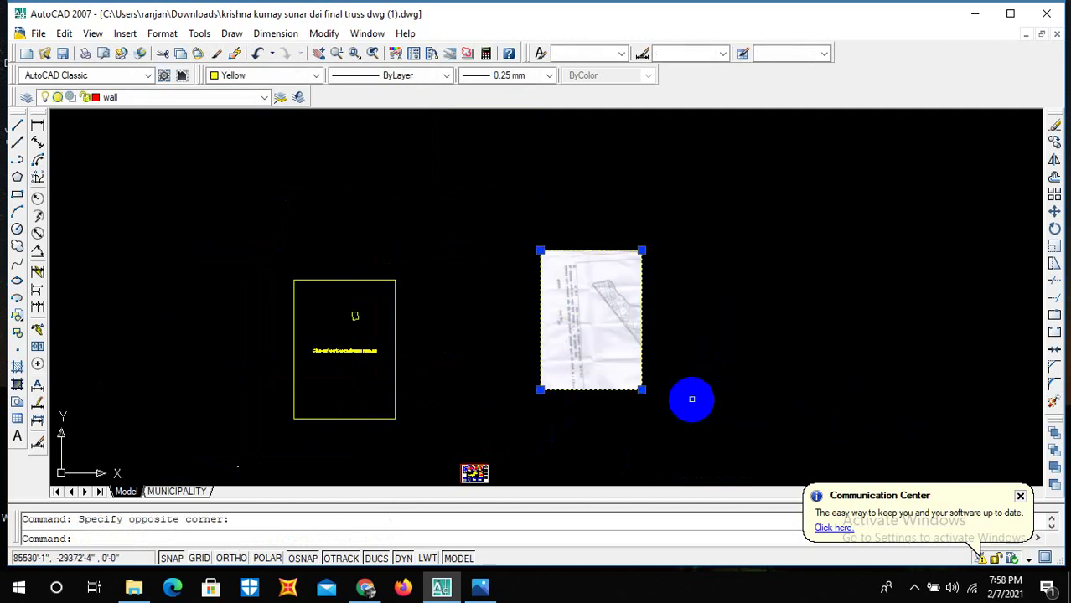
pyautogui.write('ro')
pyautogui.press('Return')
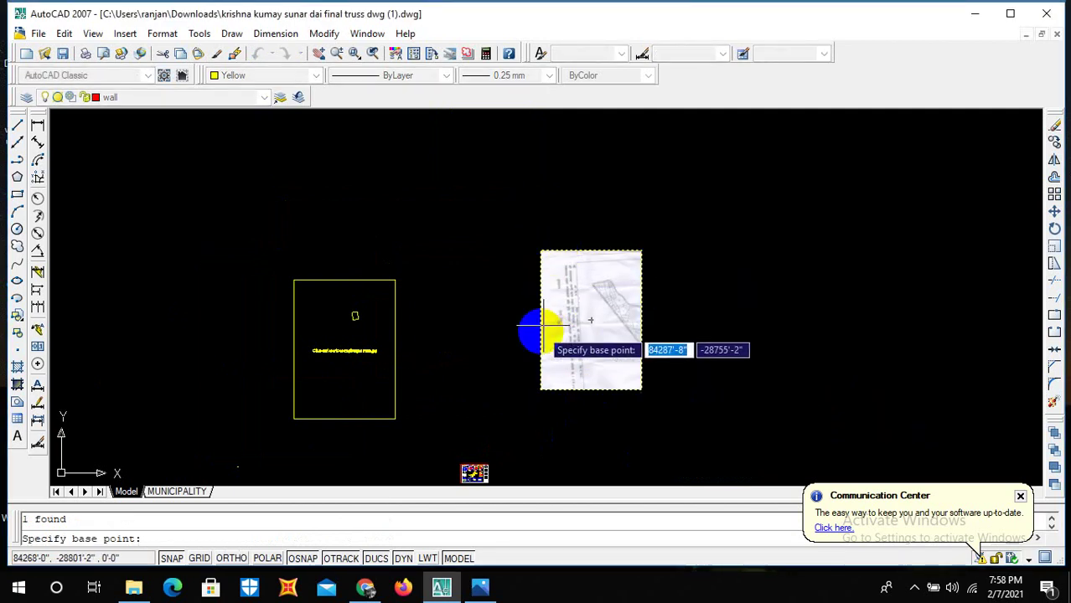
pyautogui.click(538, 388)
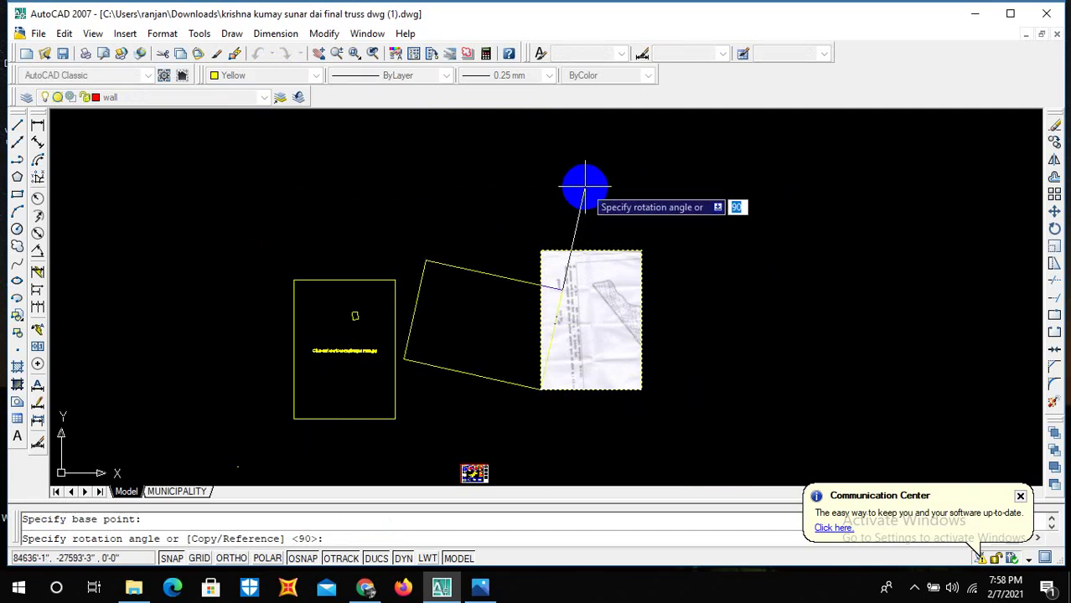
pyautogui.press('F8')
pyautogui.click(569, 178)
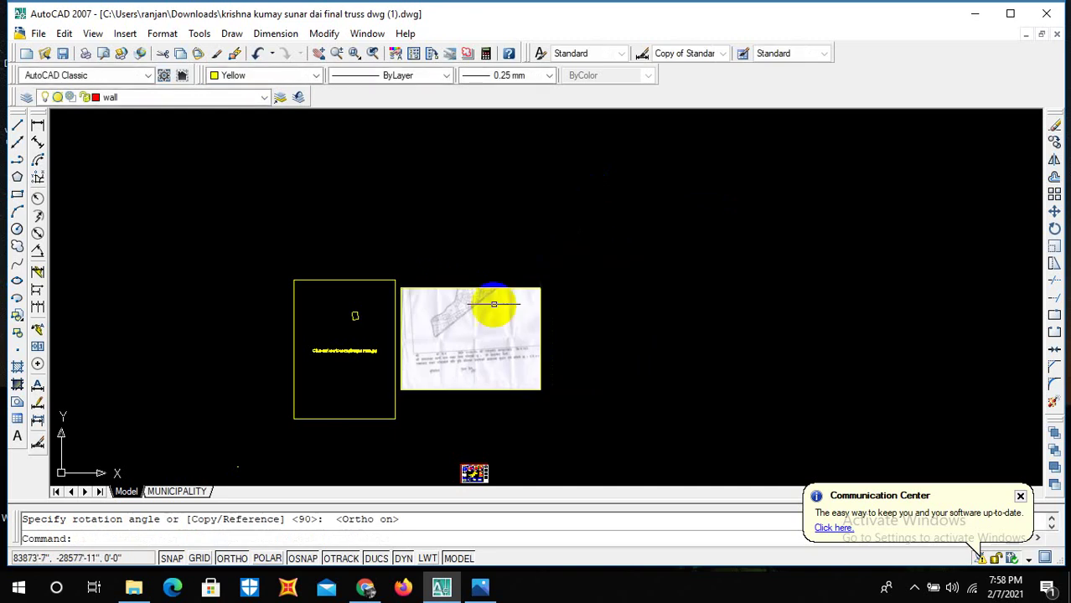
# Zoom and pan the scanned map to plot 9 and its lower corner at the road.
pyautogui.scroll(5, 494, 306)
pyautogui.scroll(-4, 531, 335)
pyautogui.scroll(3, 466, 323)
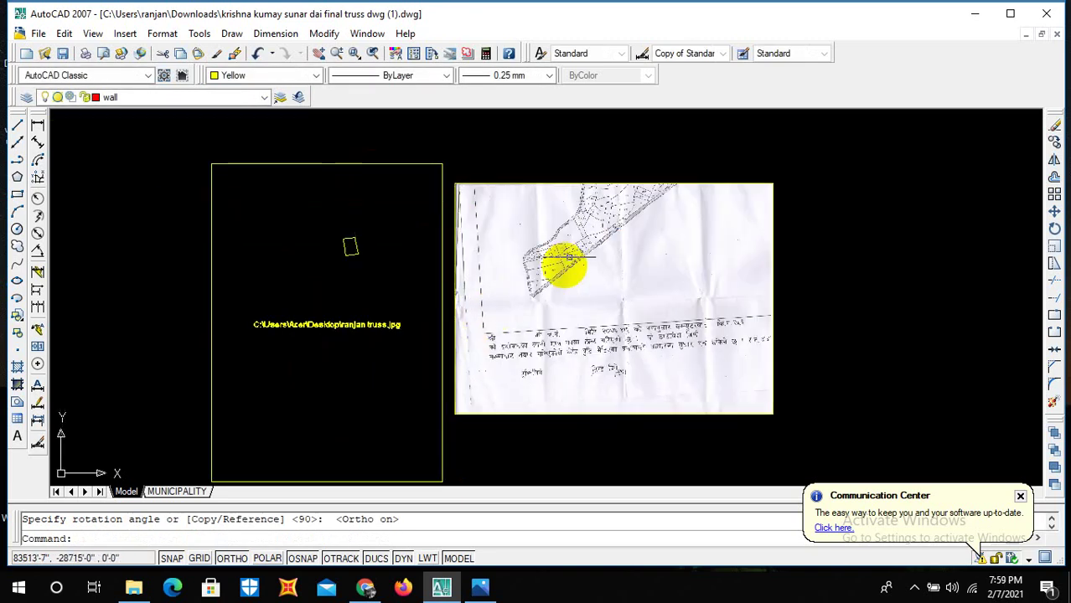
pyautogui.scroll(3, 569, 261)
pyautogui.scroll(2, 555, 253)
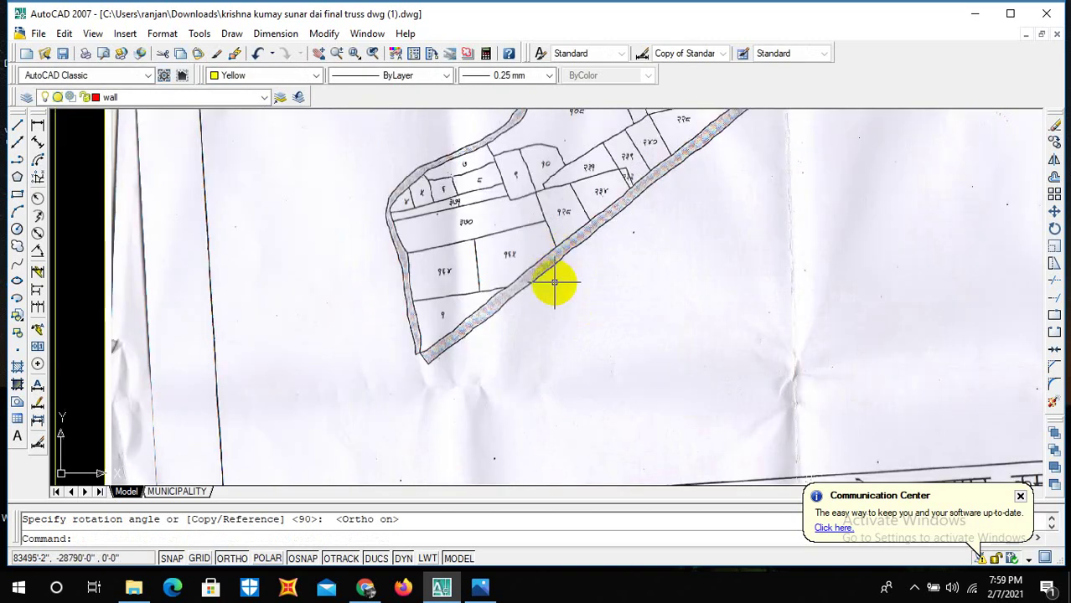
pyautogui.scroll(-6, 507, 331)
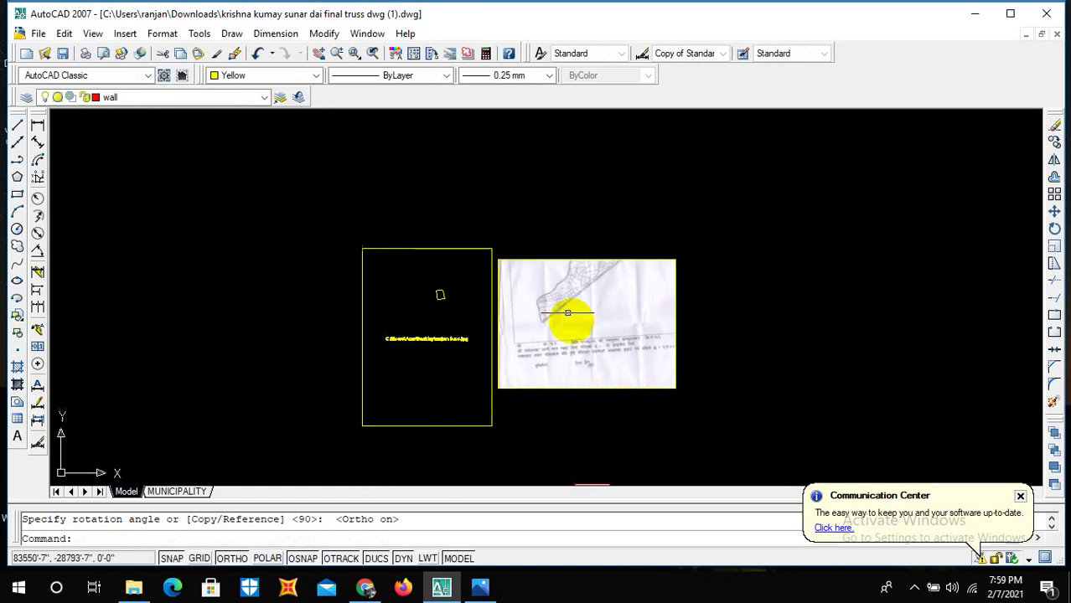
pyautogui.scroll(6, 567, 313)
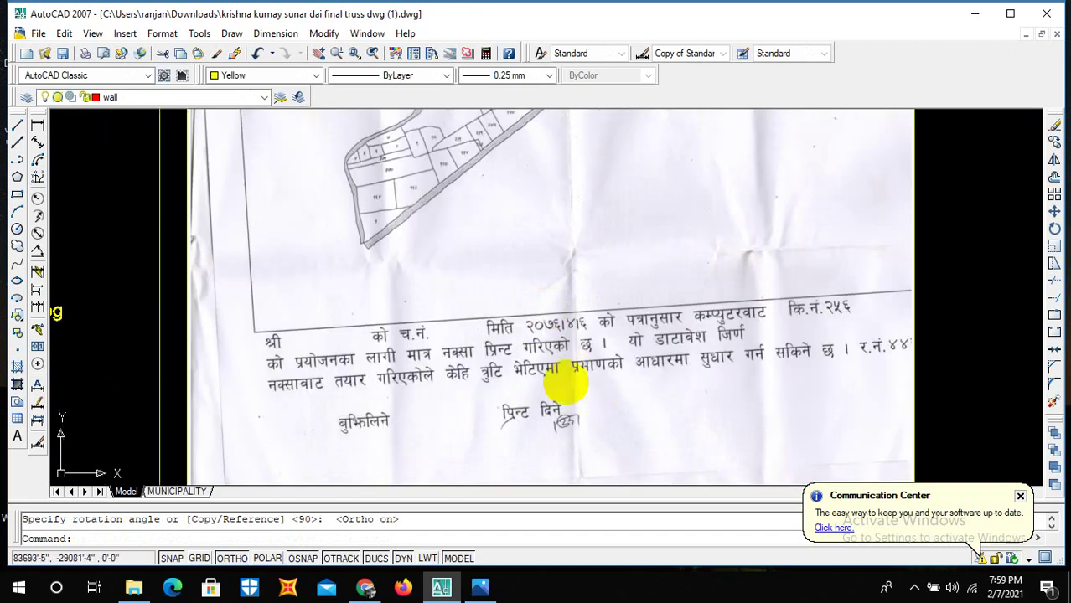
pyautogui.scroll(-3, 566, 384)
pyautogui.scroll(5, 502, 287)
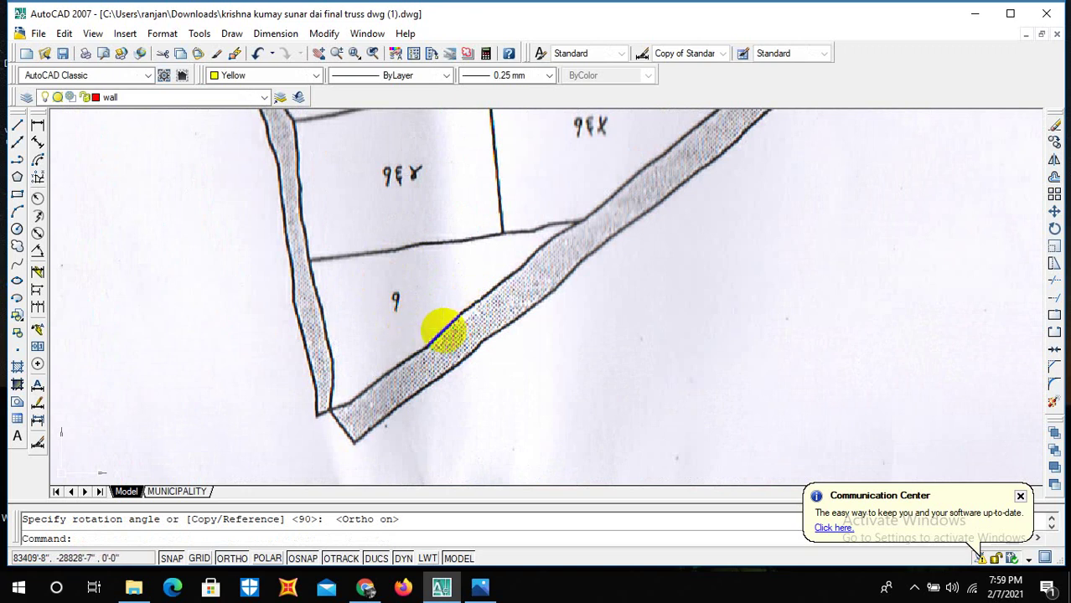
pyautogui.scroll(2, 382, 306)
pyautogui.scroll(-3, 489, 298)
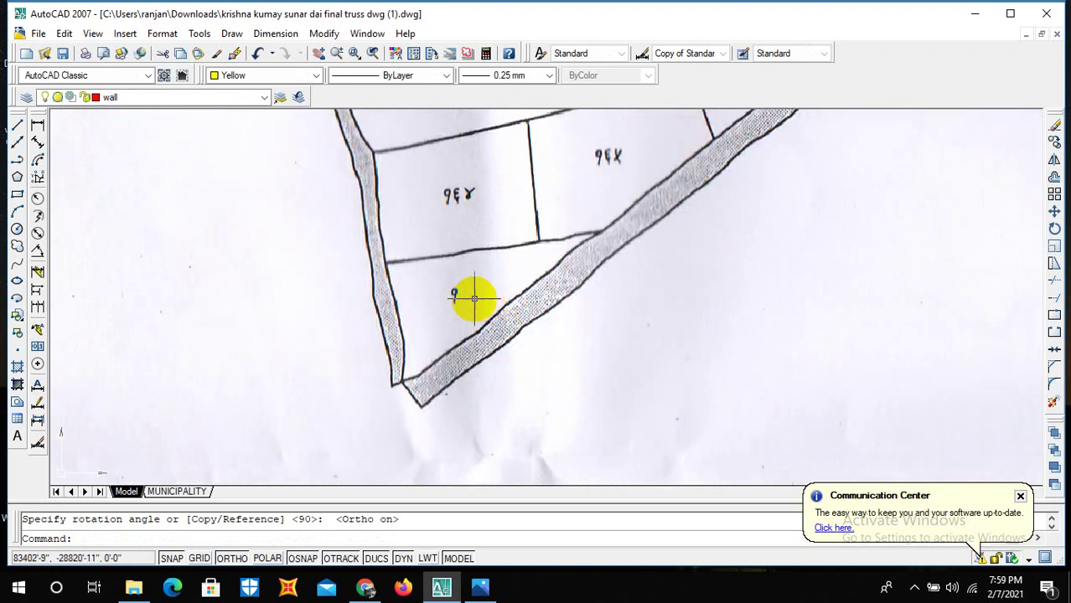
pyautogui.scroll(1, 444, 306)
pyautogui.scroll(-3, 519, 314)
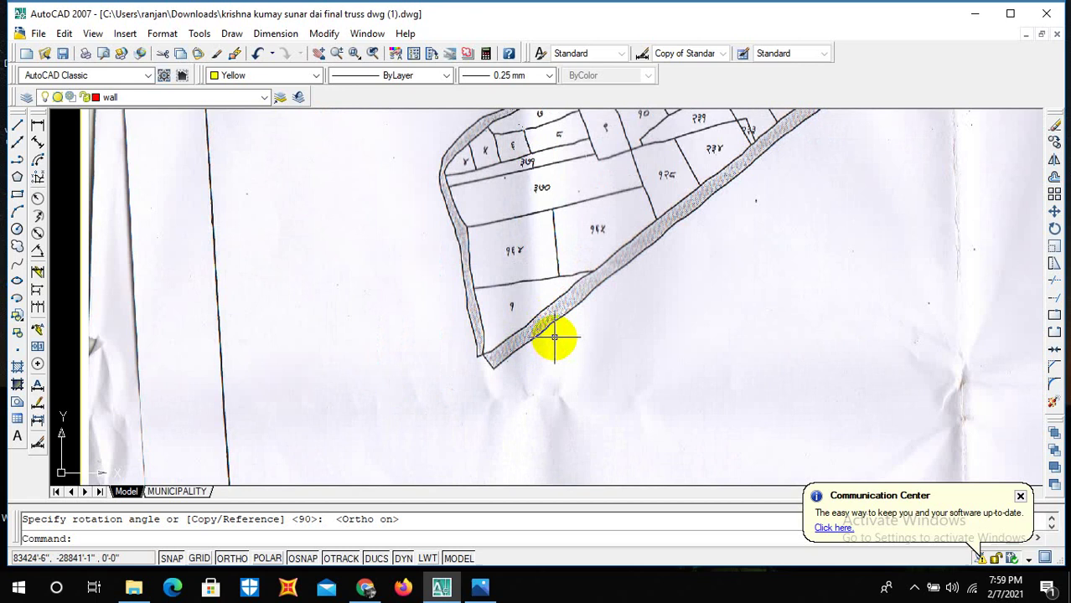
pyautogui.scroll(2, 502, 331)
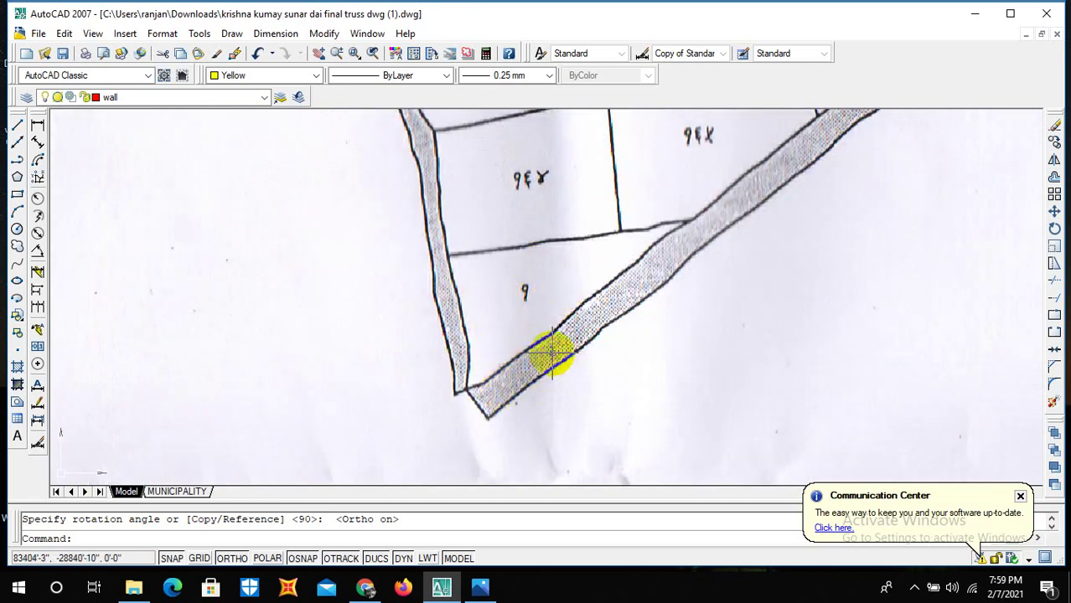
pyautogui.scroll(2, 545, 372)
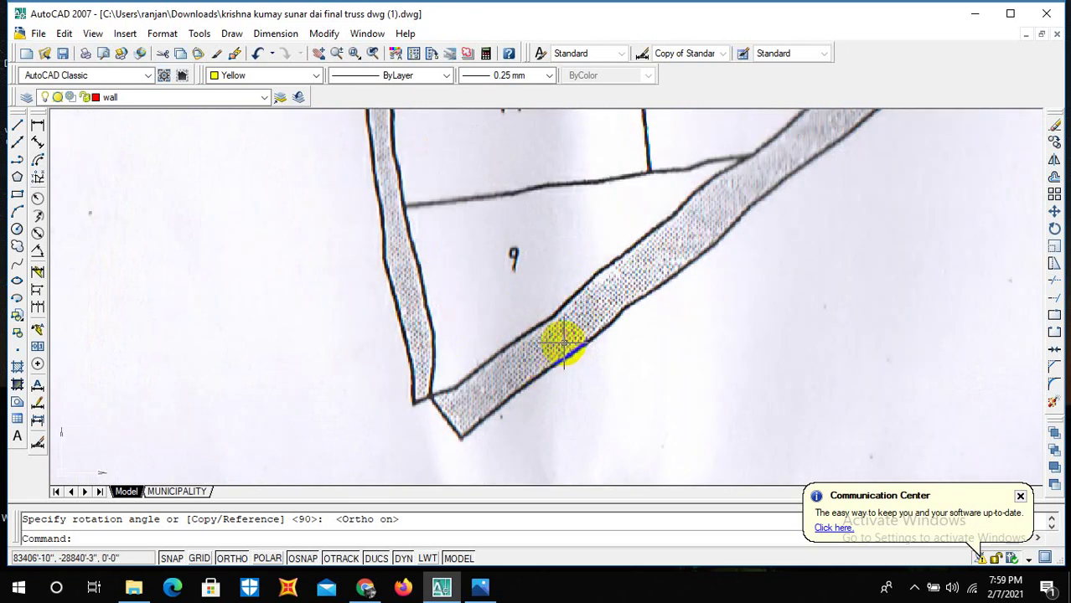
pyautogui.scroll(-2, 563, 346)
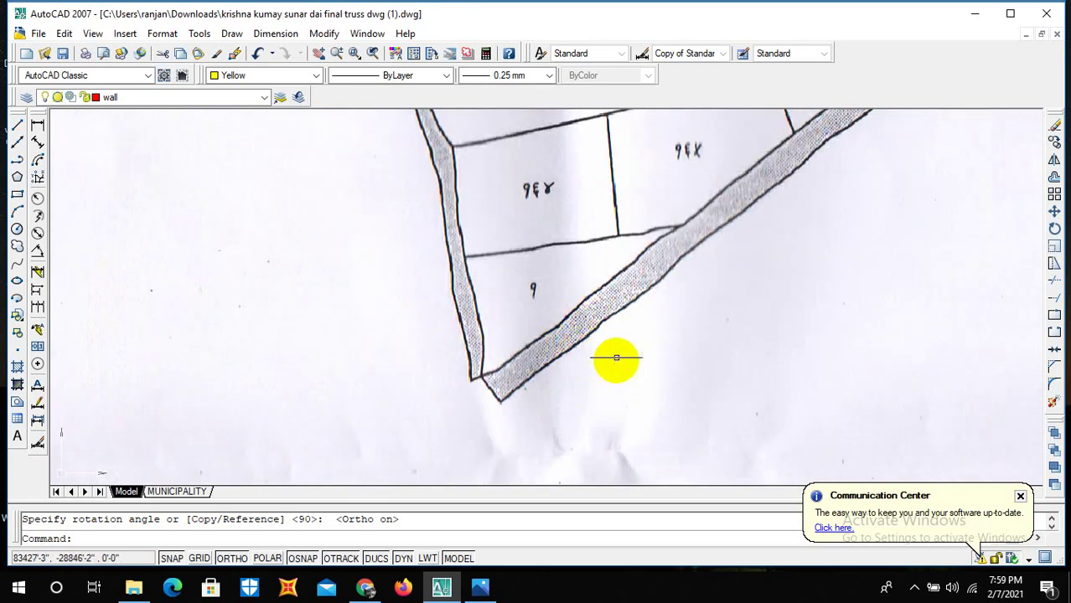
pyautogui.scroll(2, 468, 313)
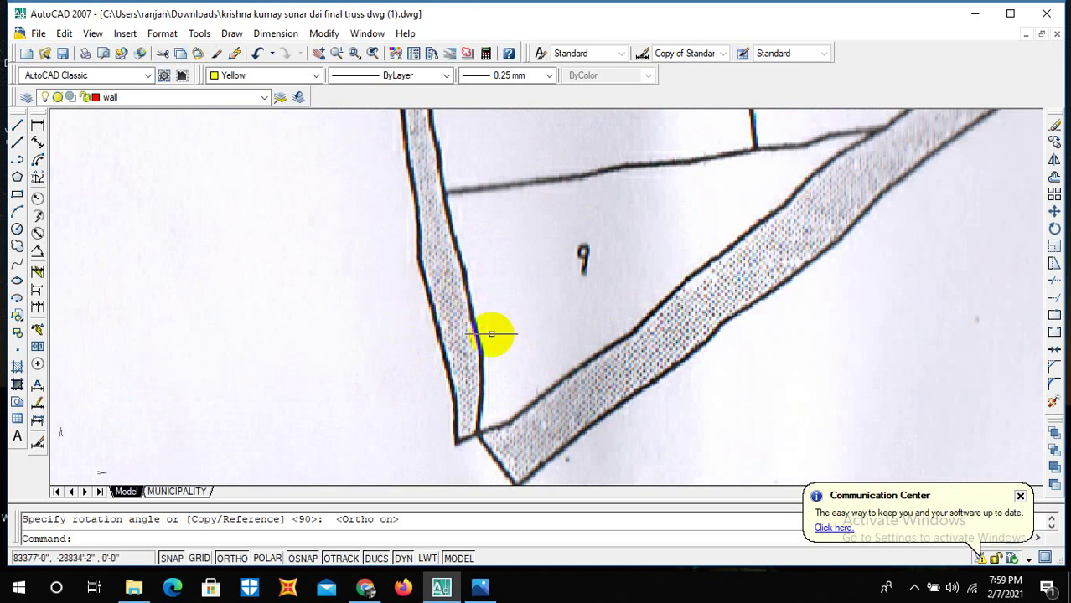
pyautogui.scroll(-1, 647, 361)
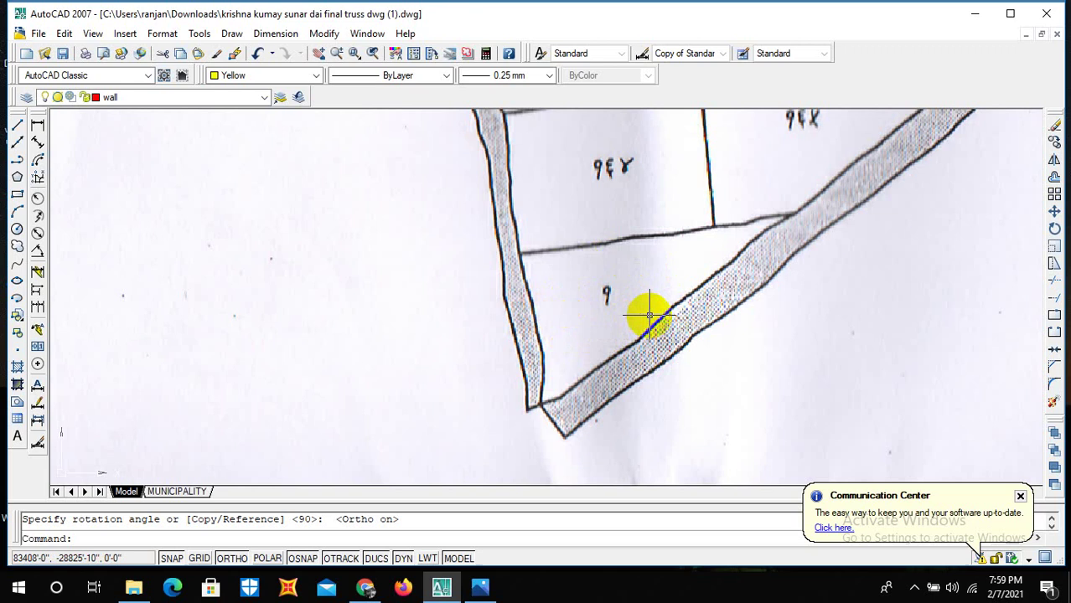
pyautogui.scroll(-1, 649, 317)
pyautogui.scroll(2, 626, 298)
pyautogui.scroll(1, 592, 290)
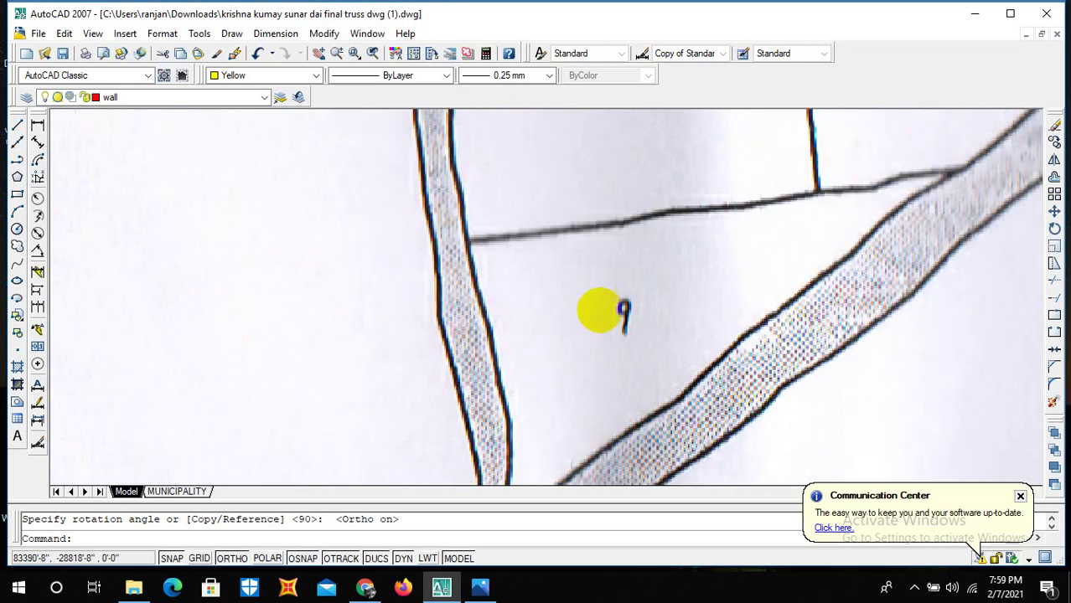
pyautogui.scroll(-2, 601, 311)
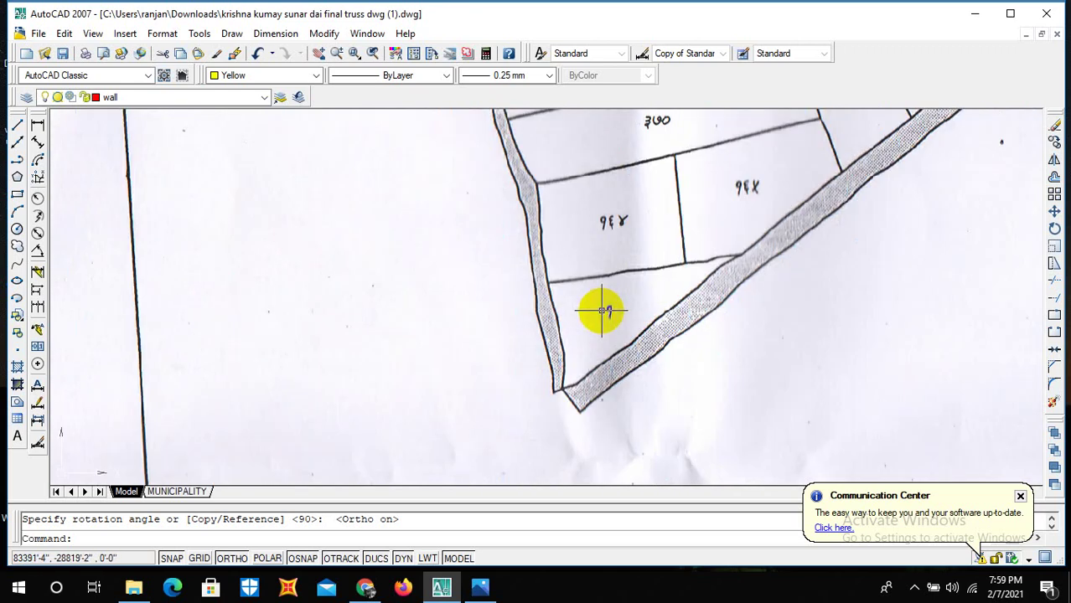
pyautogui.scroll(3, 581, 387)
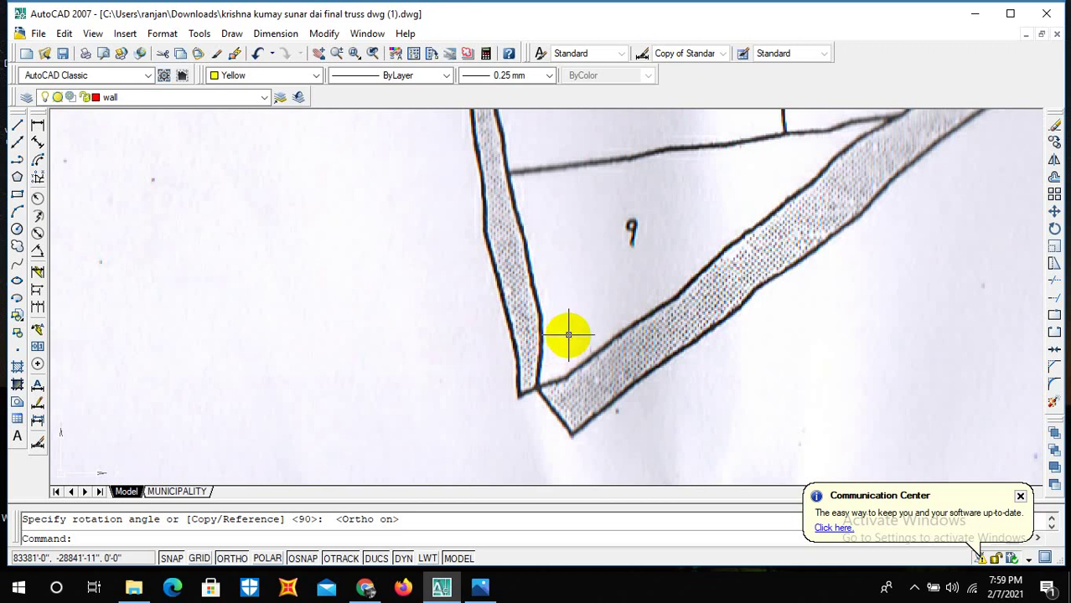
# Start a PLINE at plot 9's bottom corner and trace the boundary up the slanted road edge.
pyautogui.write('pl')
pyautogui.press('Return')
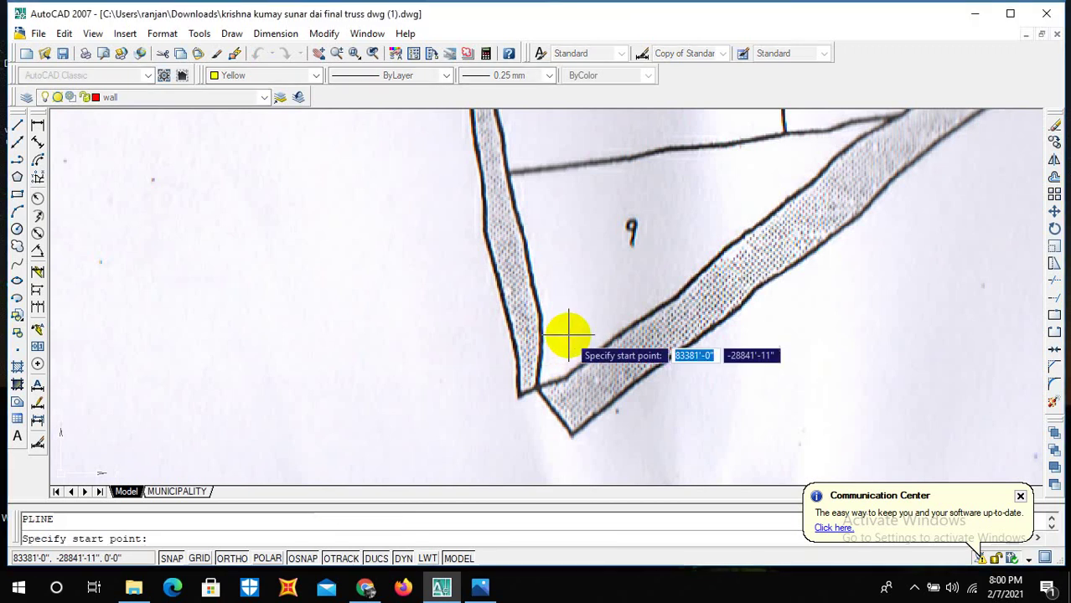
pyautogui.scroll(4, 544, 377)
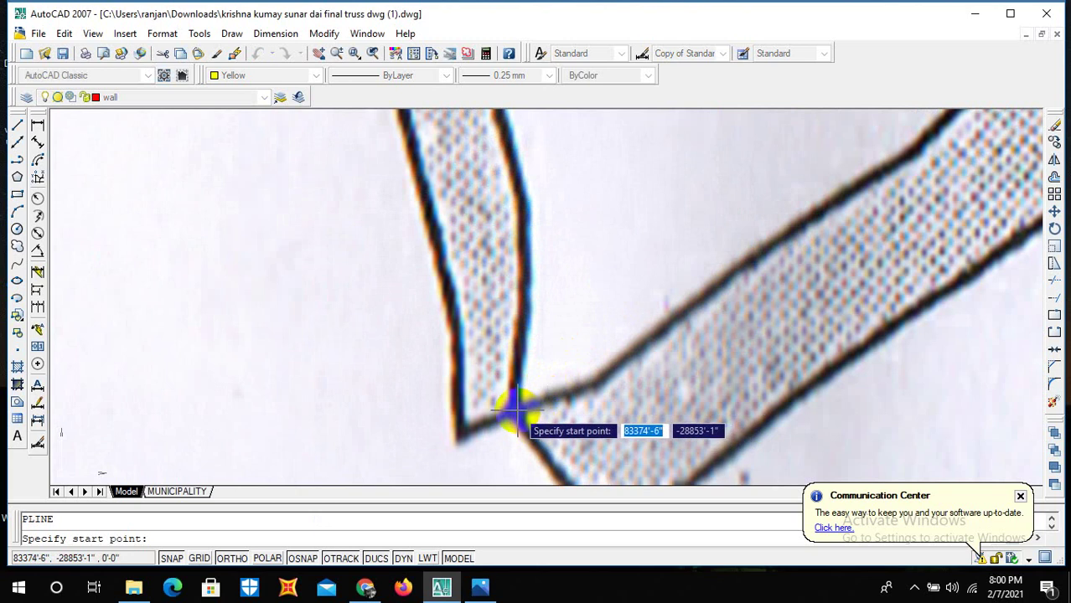
pyautogui.click(516, 411)
pyautogui.scroll(3, 578, 389)
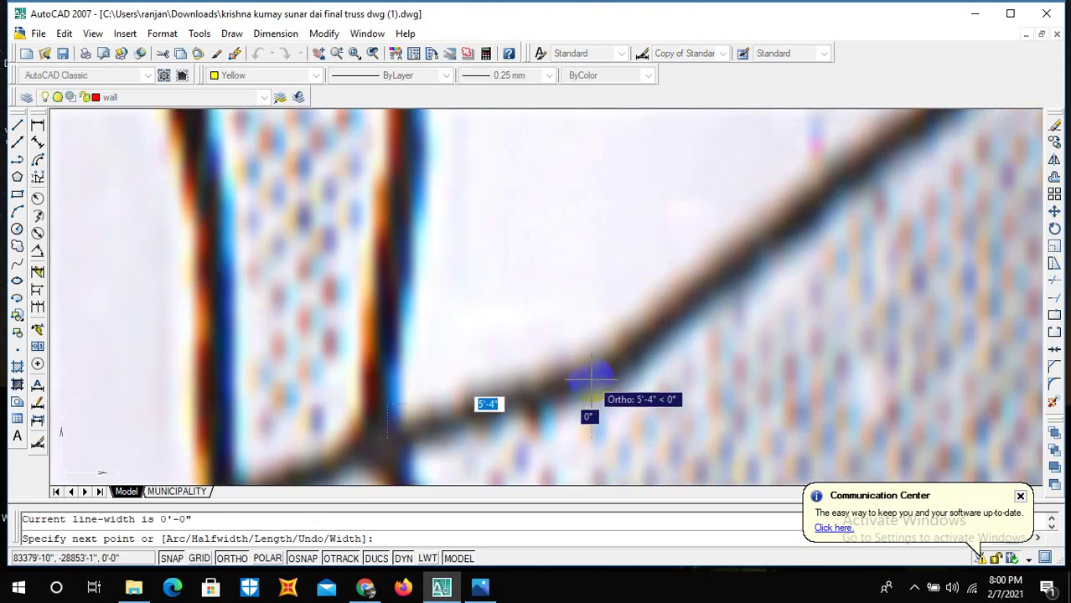
pyautogui.press('F8')
pyautogui.scroll(2, 598, 371)
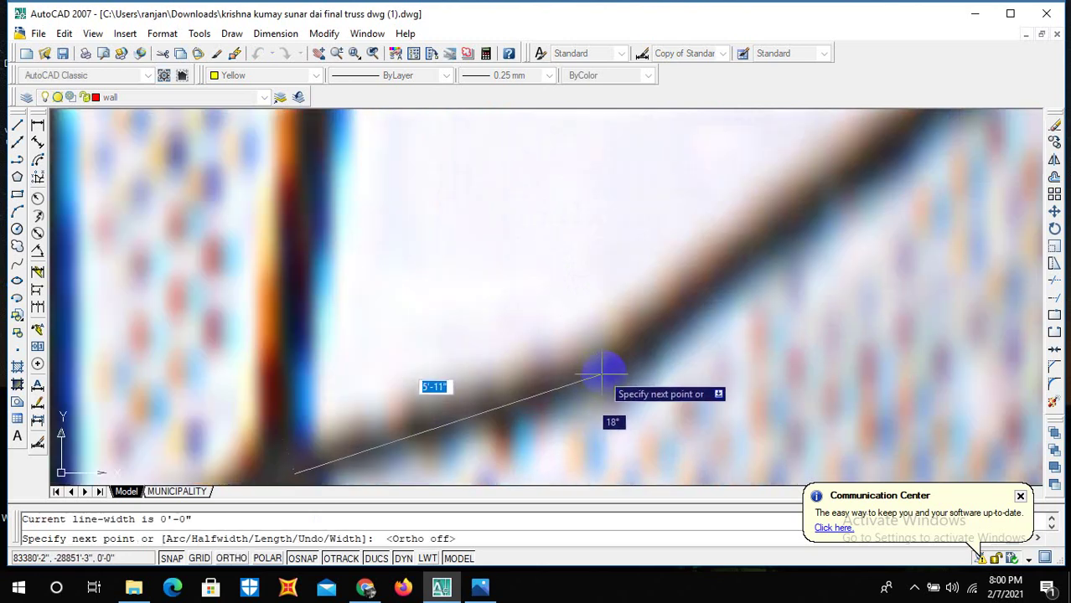
pyautogui.click(602, 367)
pyautogui.scroll(-3, 603, 366)
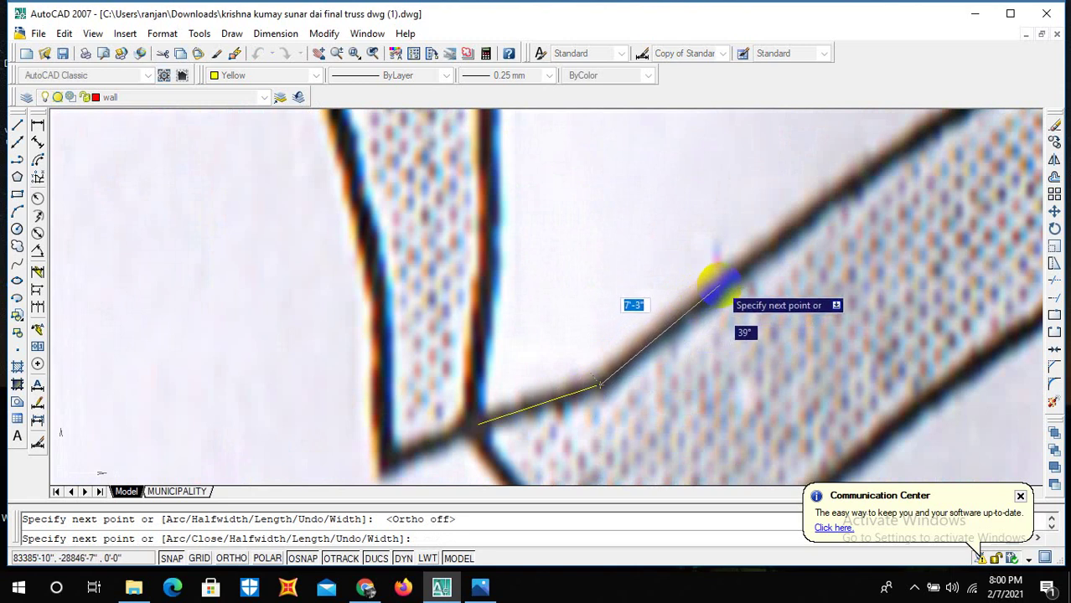
pyautogui.click(684, 325)
pyautogui.scroll(-3, 687, 316)
pyautogui.scroll(3, 725, 291)
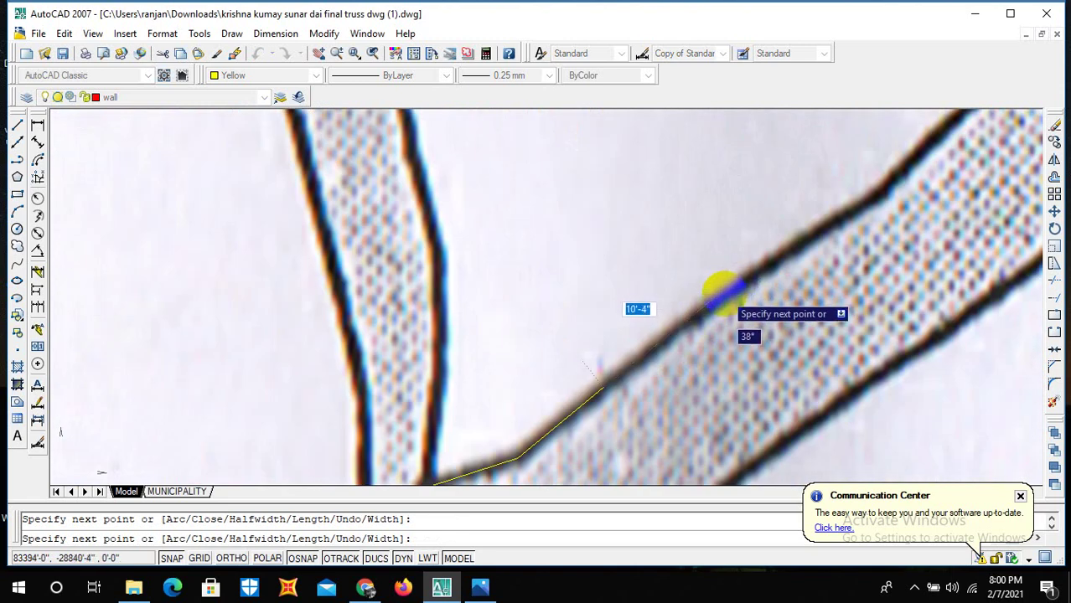
pyautogui.click(724, 294)
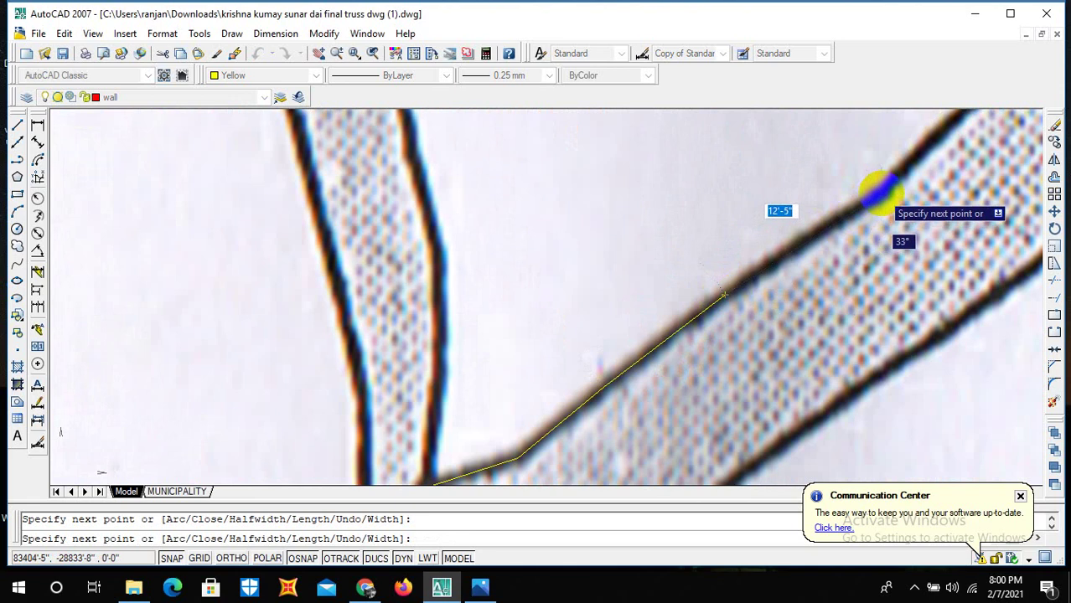
pyautogui.click(881, 192)
pyautogui.scroll(-3, 872, 186)
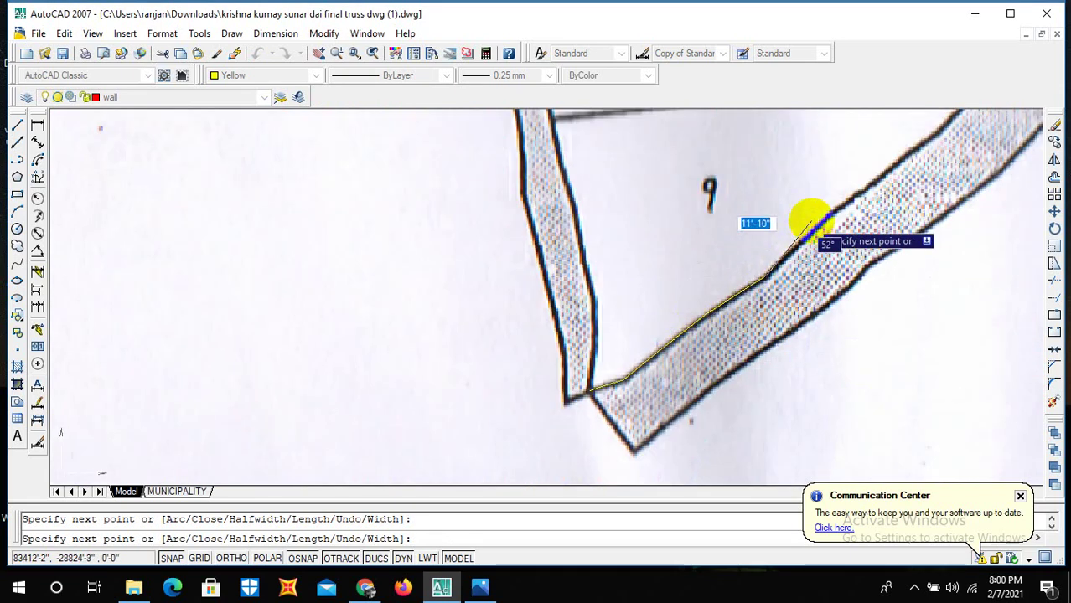
pyautogui.scroll(3, 808, 219)
pyautogui.scroll(-3, 781, 292)
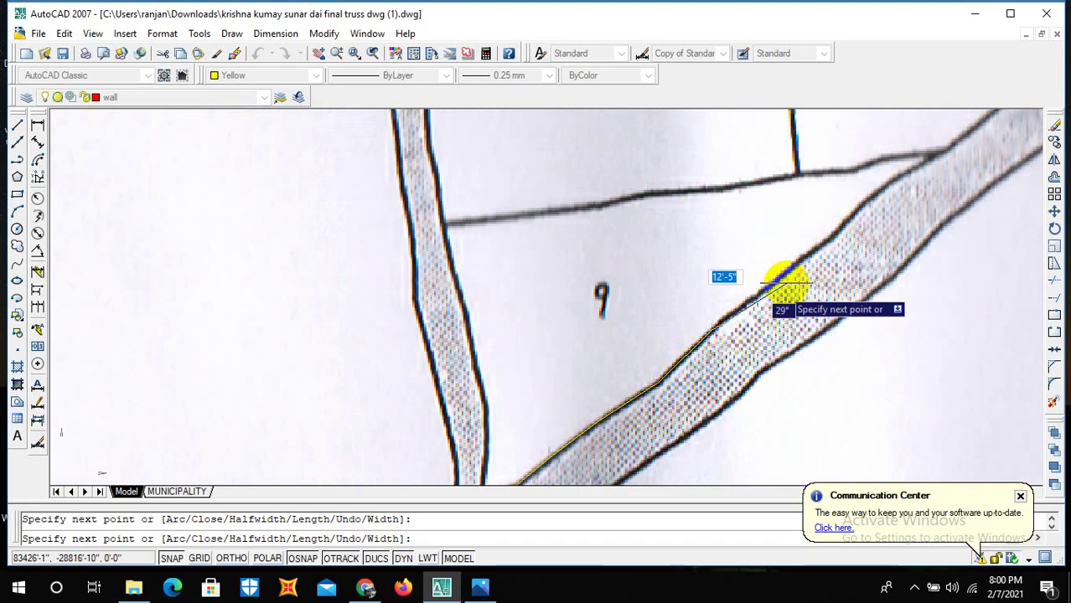
pyautogui.scroll(3, 782, 270)
pyautogui.click(675, 322)
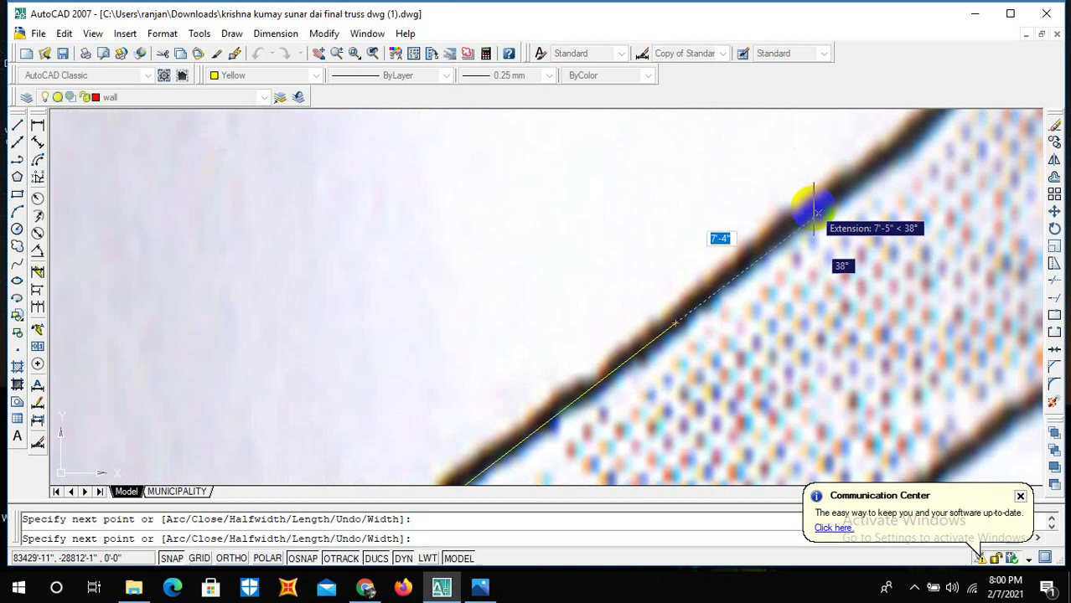
pyautogui.scroll(-3, 748, 291)
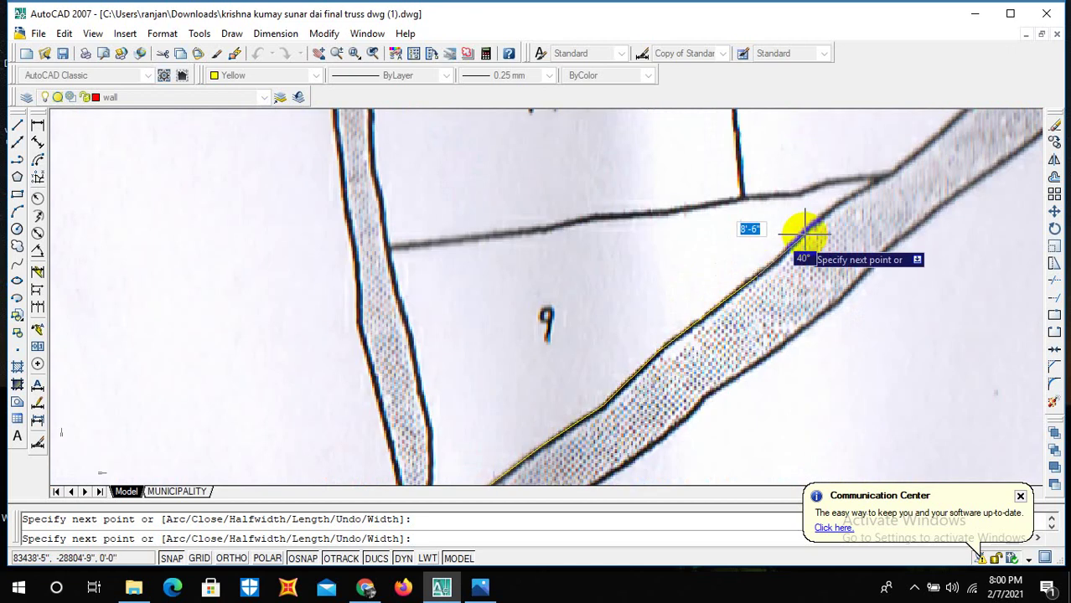
pyautogui.scroll(3, 794, 234)
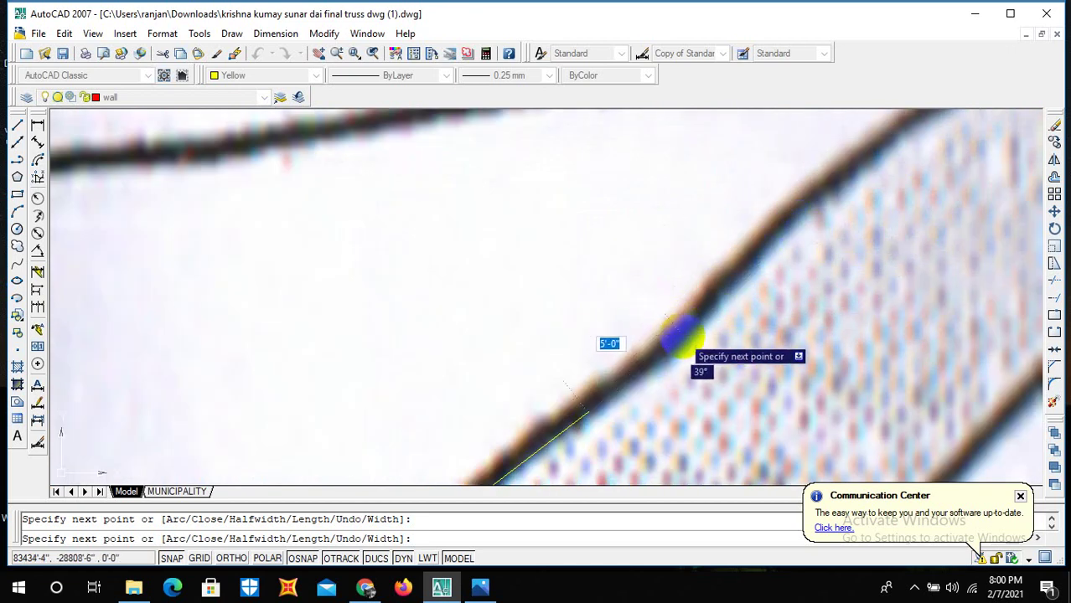
pyautogui.click(683, 336)
pyautogui.scroll(-3, 759, 277)
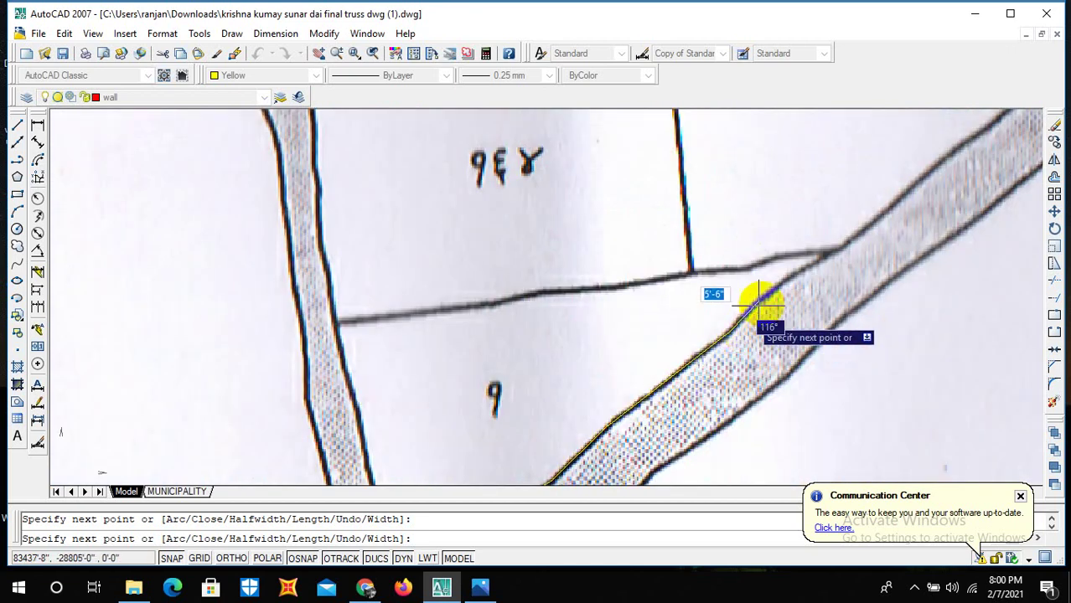
pyautogui.scroll(2, 760, 303)
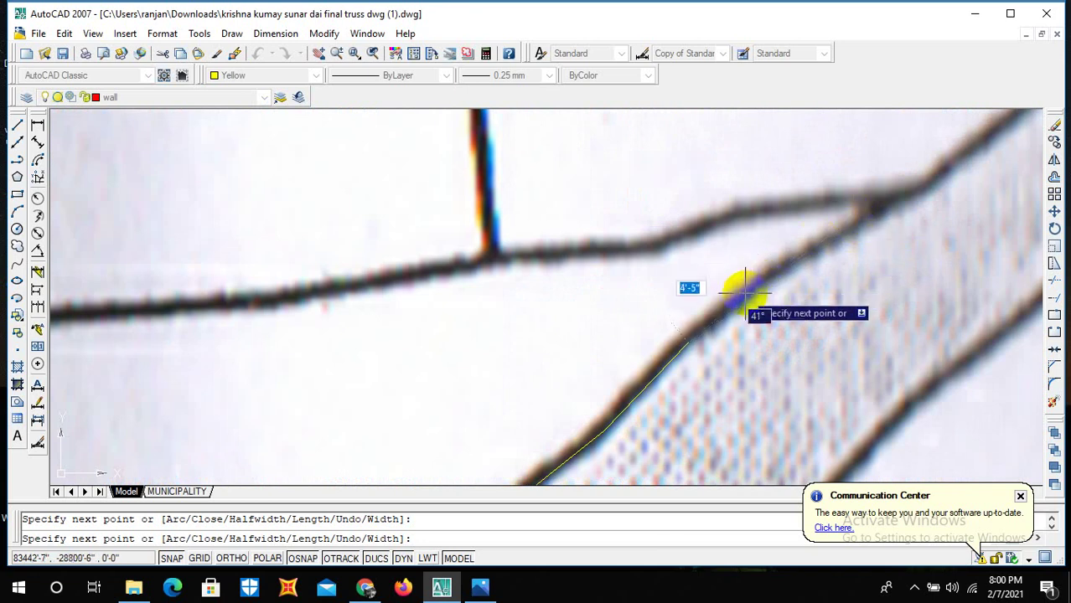
pyautogui.click(774, 270)
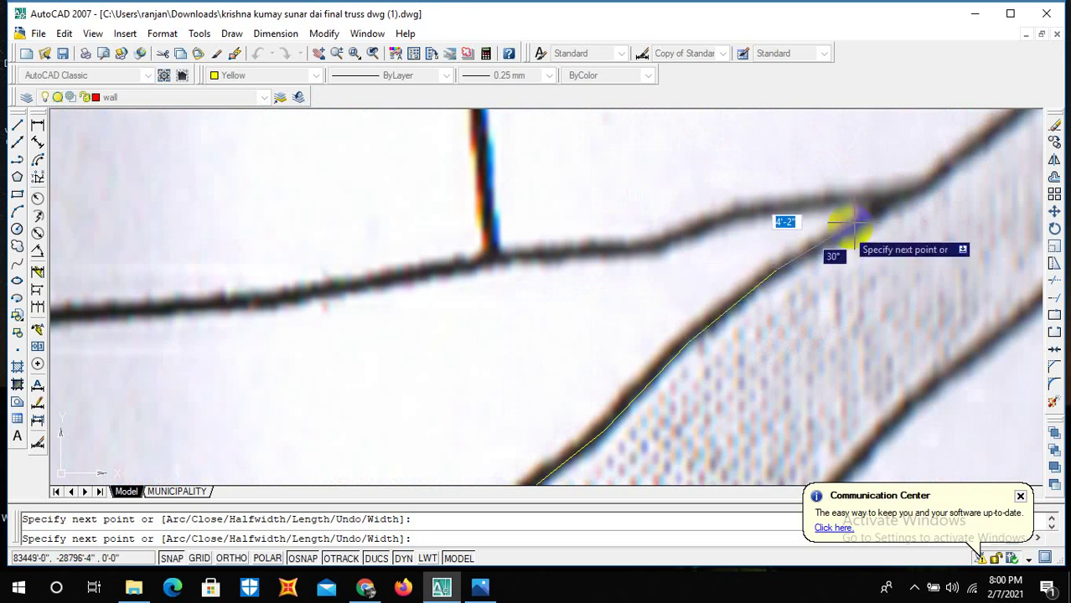
pyautogui.click(895, 199)
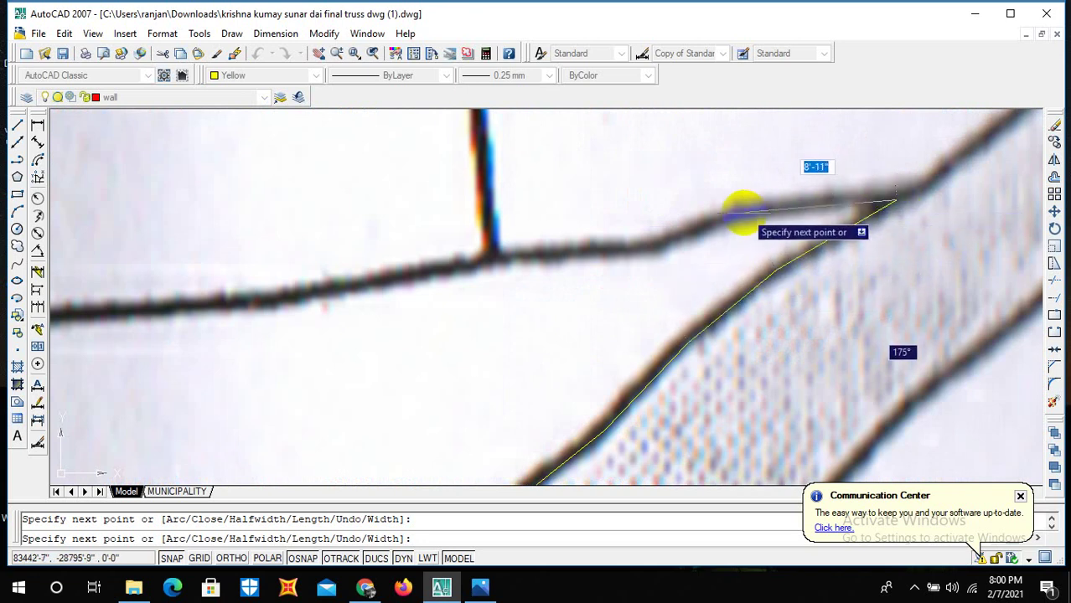
# Trace the top boundary shared with the neighbouring plot toward the left road.
pyautogui.click(736, 211)
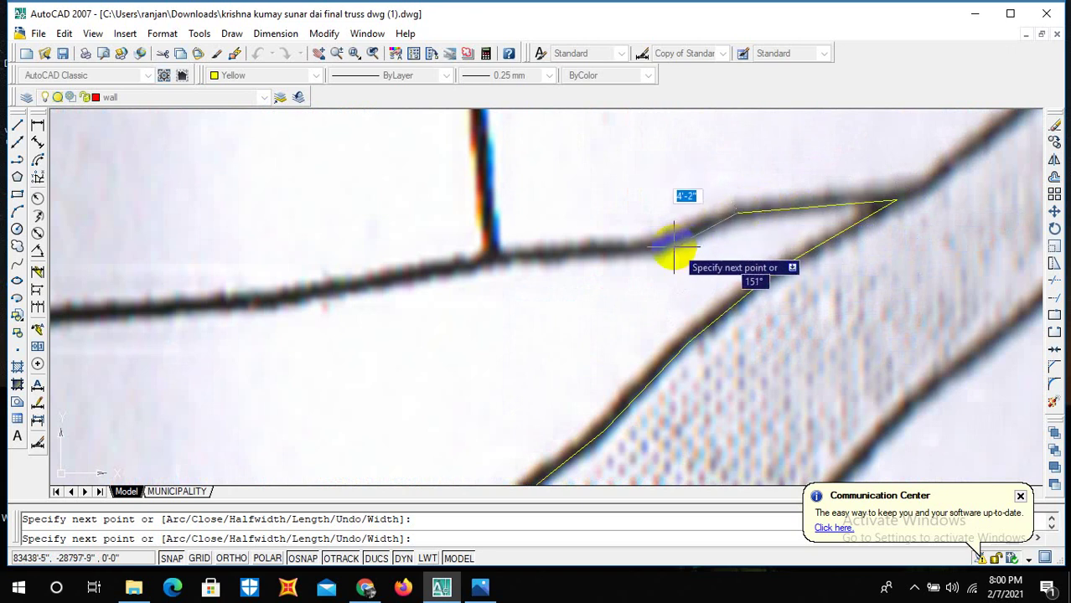
pyautogui.click(654, 245)
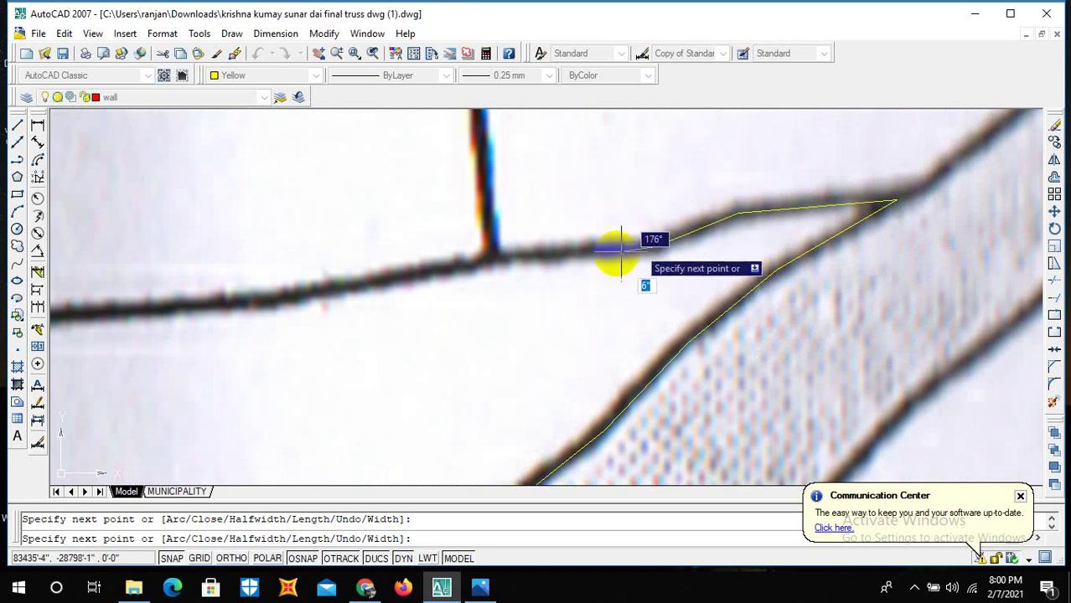
pyautogui.click(499, 257)
pyautogui.scroll(-3, 509, 268)
pyautogui.scroll(3, 429, 287)
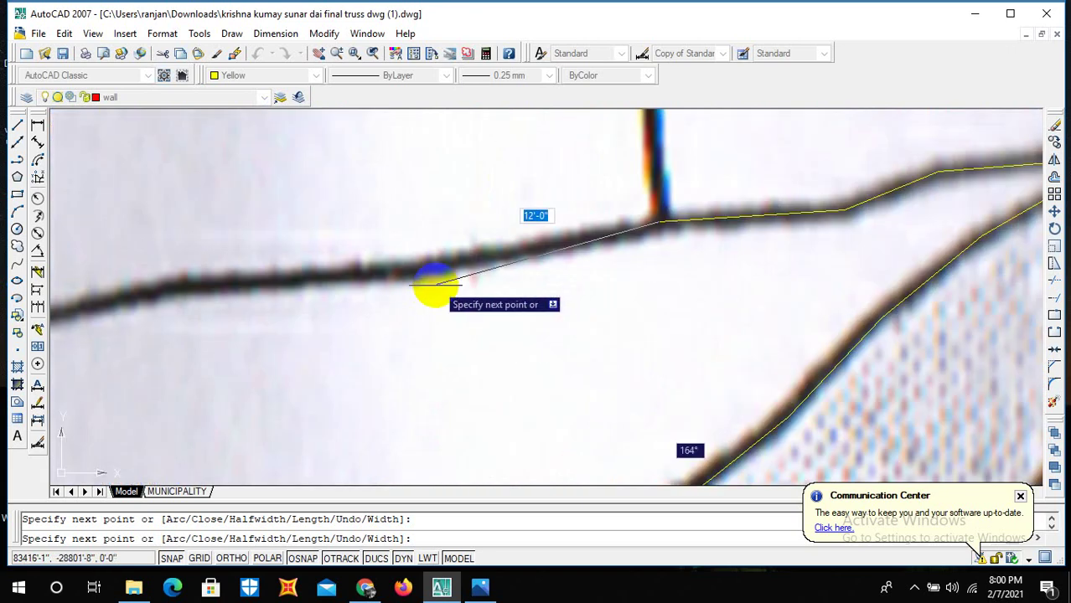
pyautogui.click(418, 269)
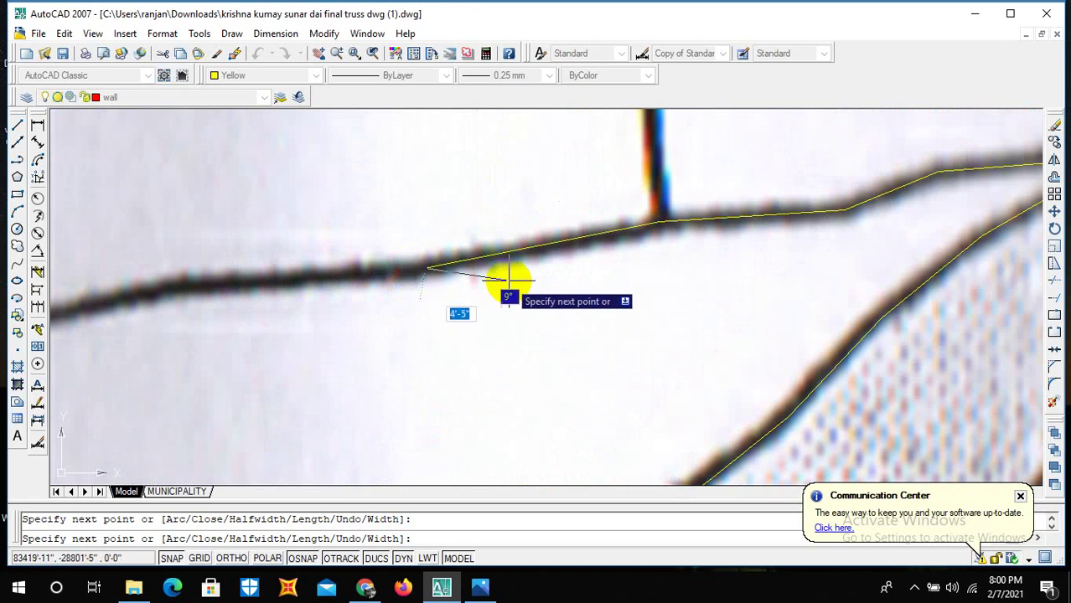
pyautogui.scroll(-3, 425, 294)
pyautogui.scroll(3, 444, 275)
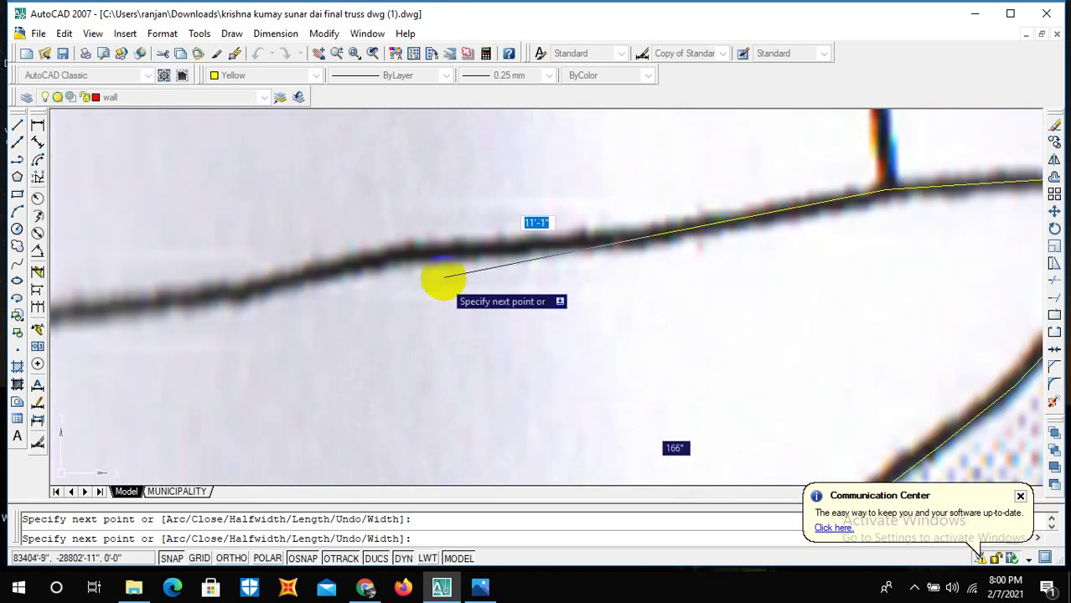
pyautogui.click(410, 251)
pyautogui.click(372, 254)
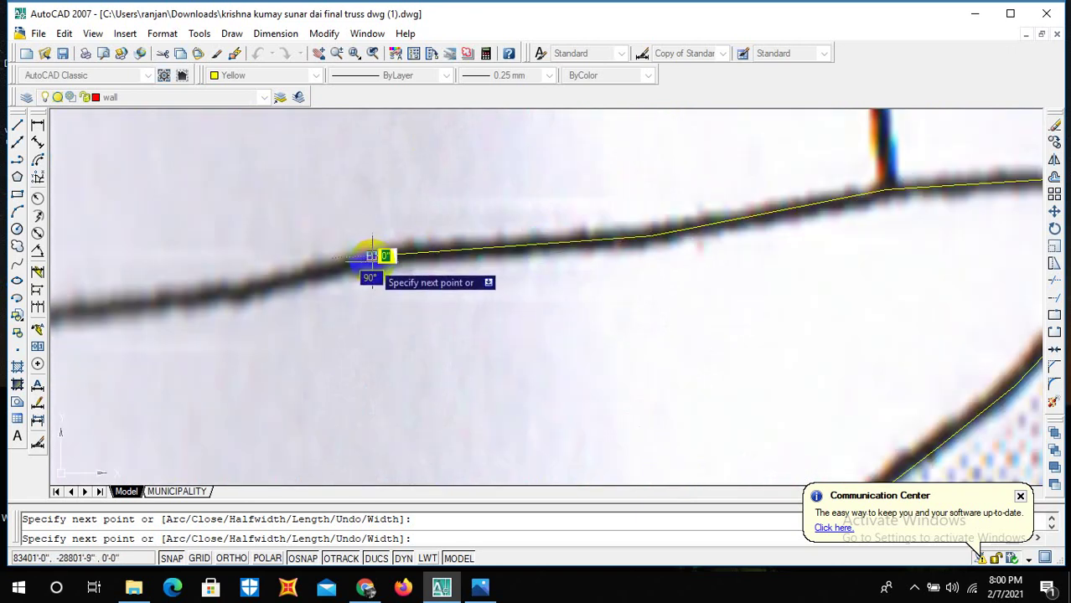
pyautogui.scroll(-2, 372, 254)
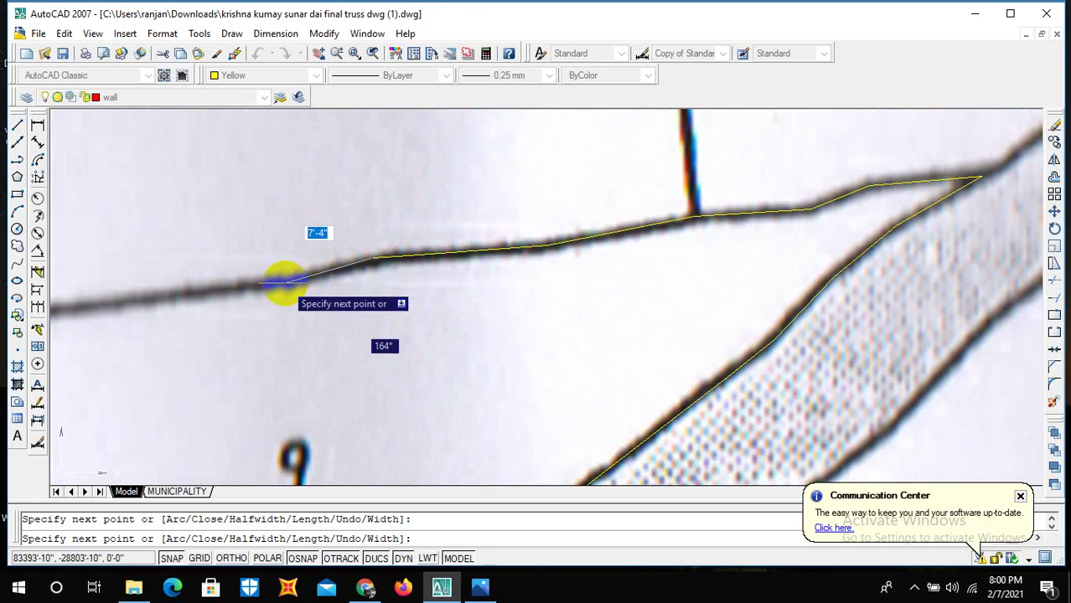
pyautogui.click(283, 287)
pyautogui.scroll(-4, 358, 297)
pyautogui.scroll(4, 314, 306)
pyautogui.scroll(-3, 459, 304)
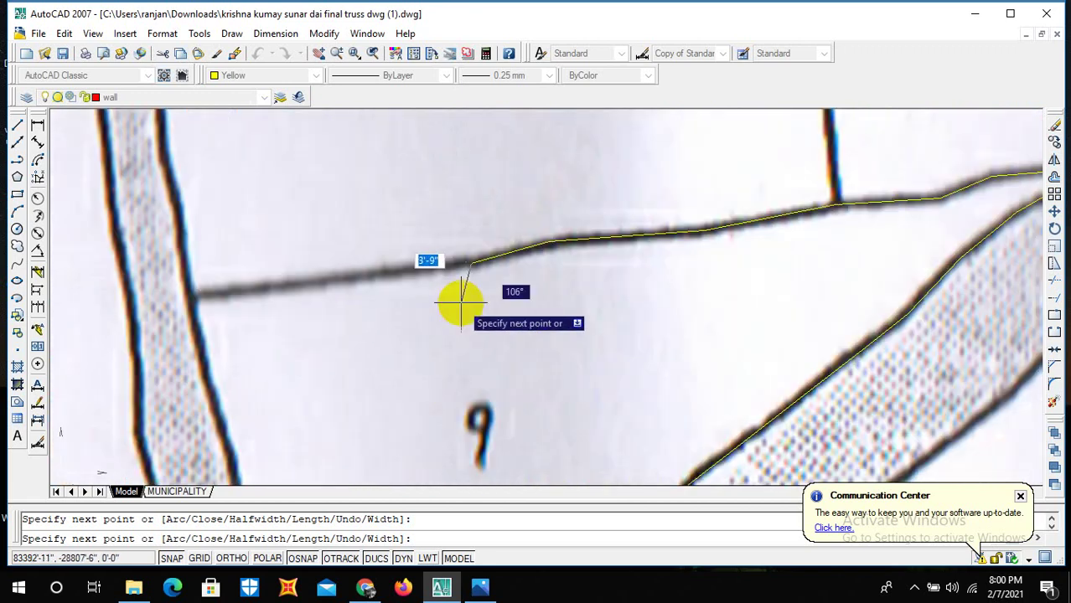
pyautogui.scroll(3, 322, 310)
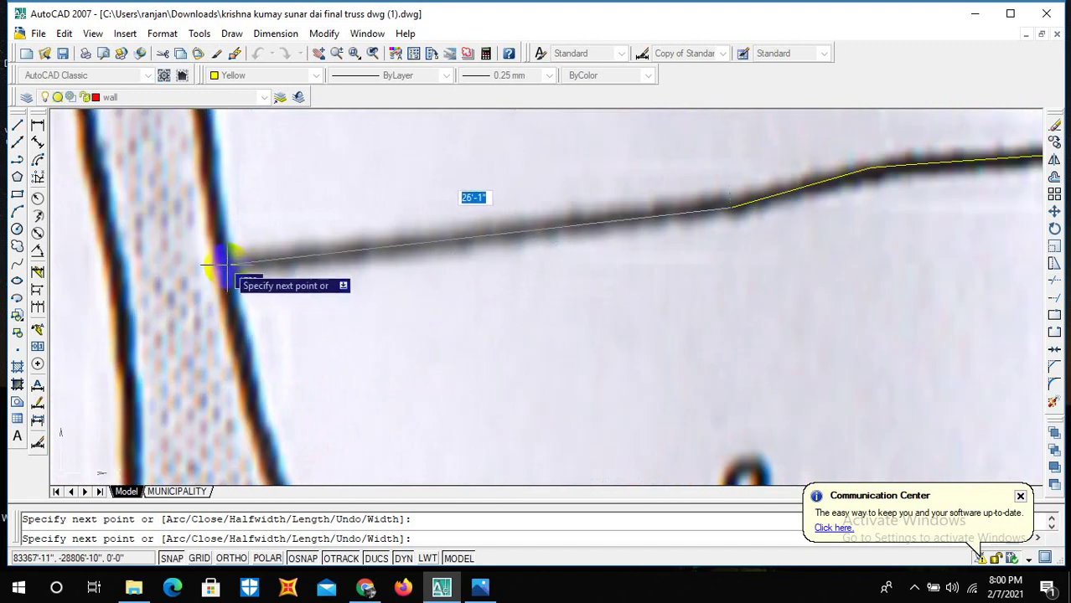
# Continue the polyline down the left road edge and close it at the plot's bottom corner.
pyautogui.click(225, 268)
pyautogui.scroll(-2, 251, 260)
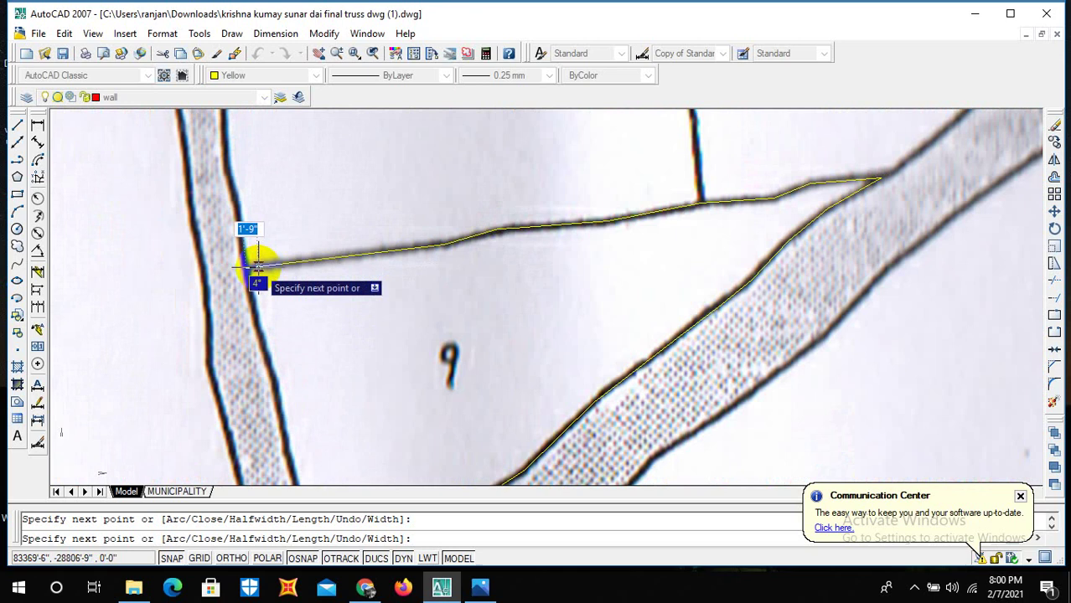
pyautogui.scroll(-2, 262, 286)
pyautogui.scroll(3, 261, 287)
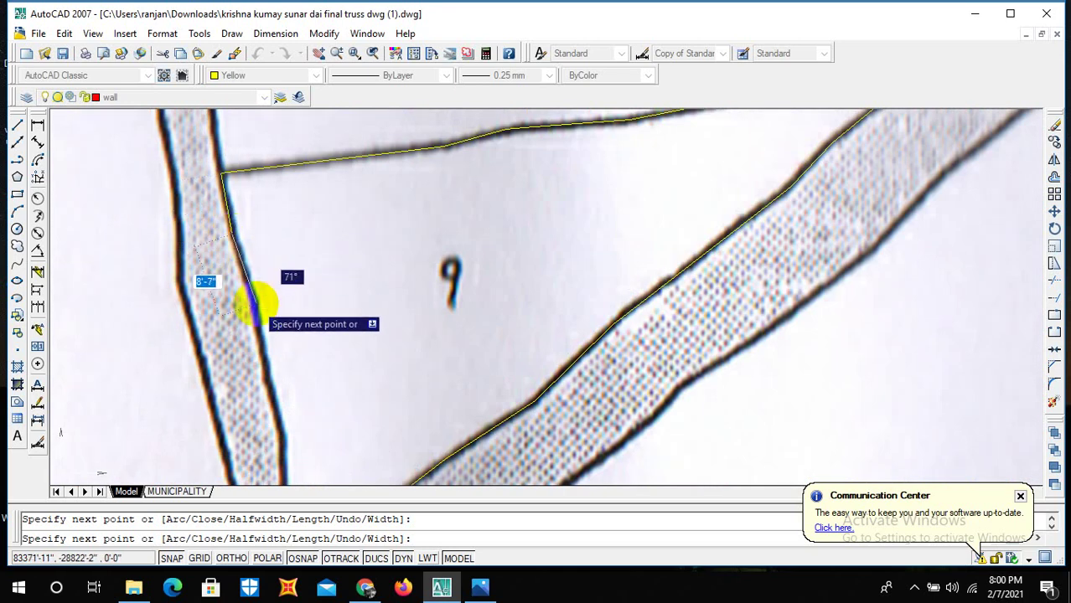
pyautogui.click(255, 303)
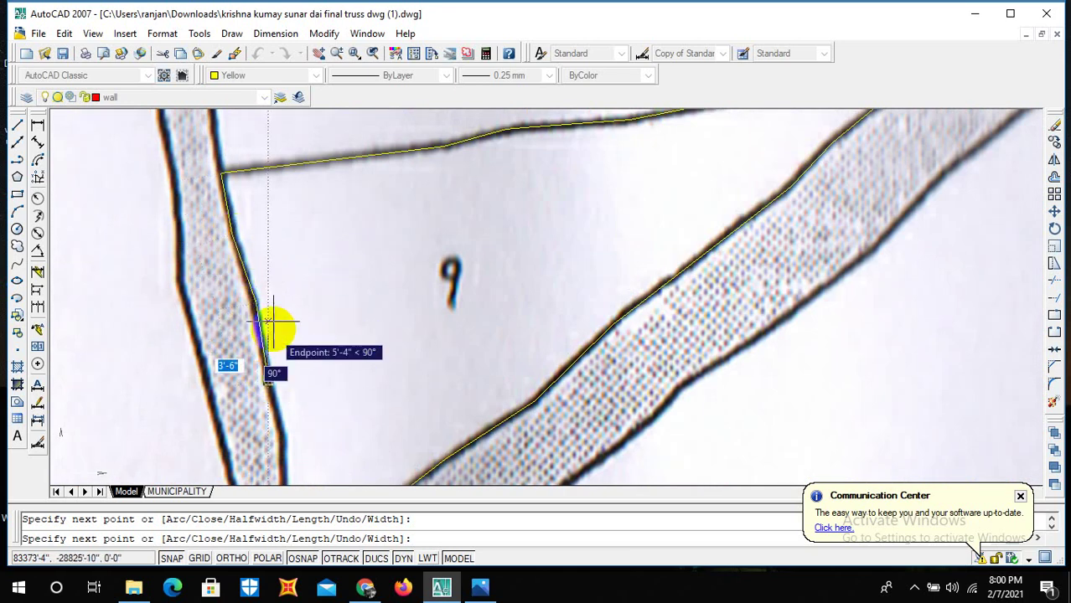
pyautogui.scroll(-3, 270, 311)
pyautogui.scroll(6, 270, 311)
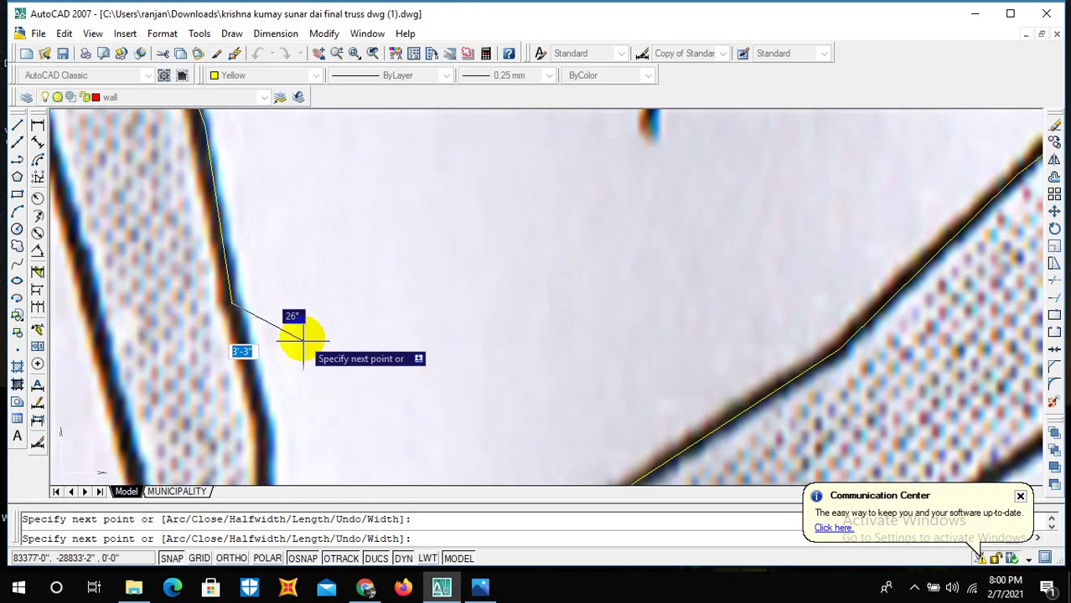
pyautogui.click(255, 425)
pyautogui.scroll(-3, 318, 285)
pyautogui.scroll(3, 314, 319)
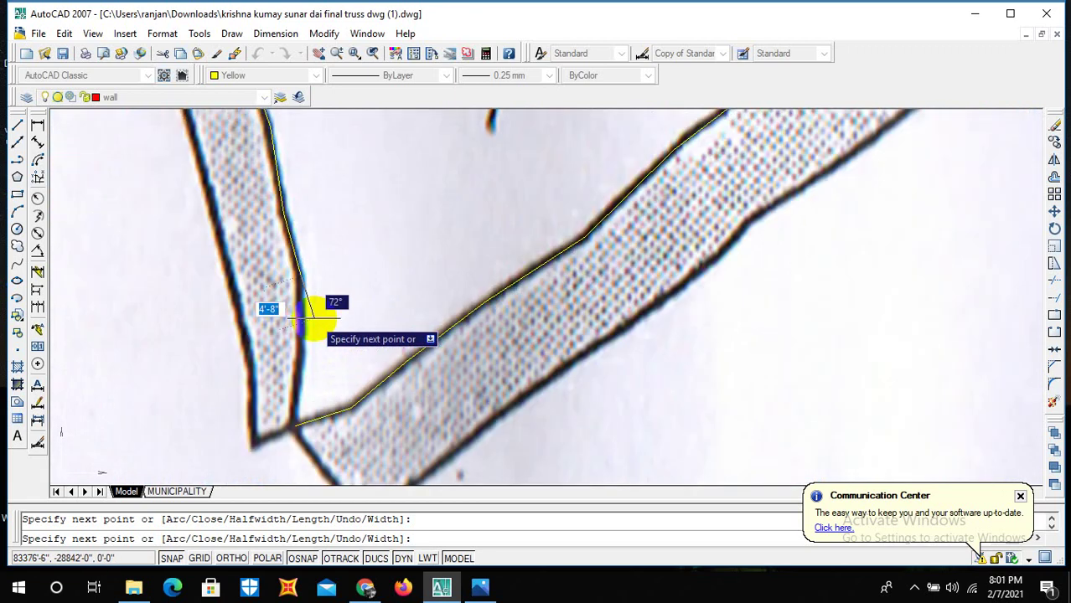
pyautogui.click(291, 429)
pyautogui.press('Escape')
pyautogui.scroll(-2, 358, 413)
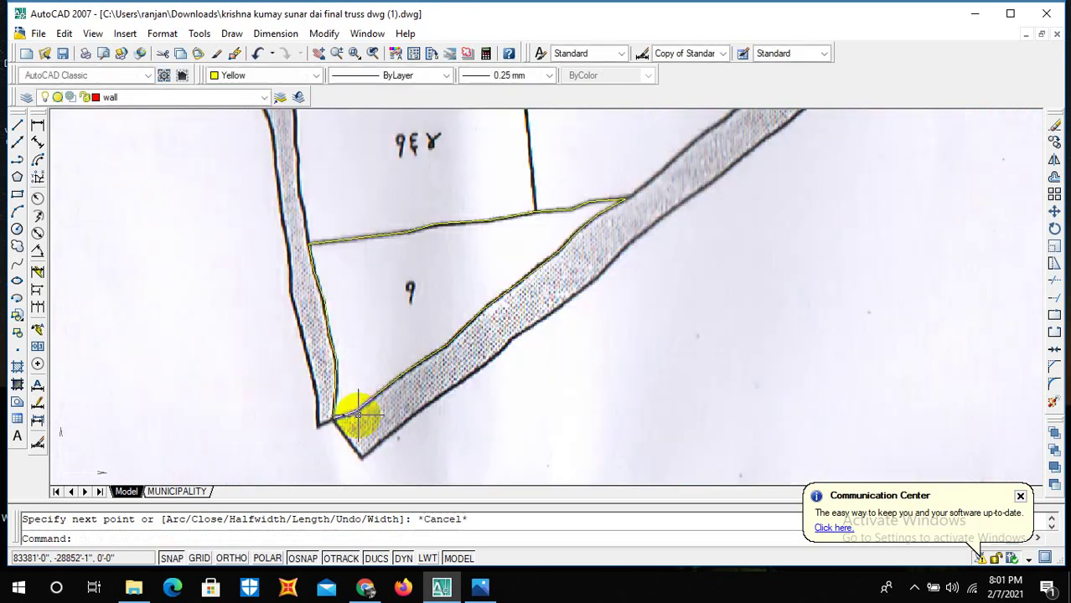
# Copy parcel 9's yellow plot outline into the empty space right of the scanned map.
pyautogui.scroll(-2, 359, 413)
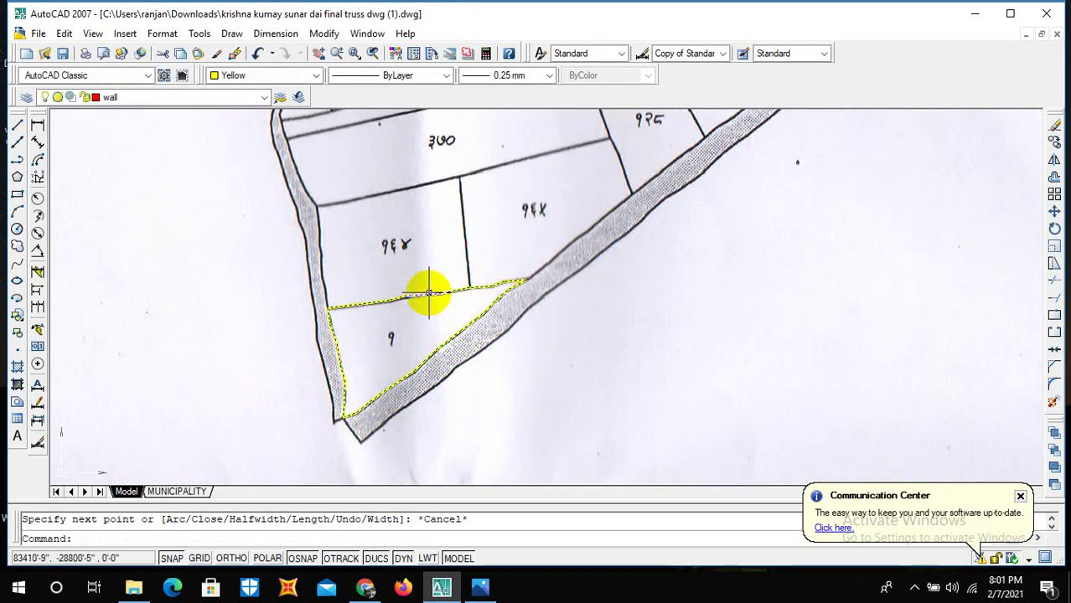
pyautogui.write('c')
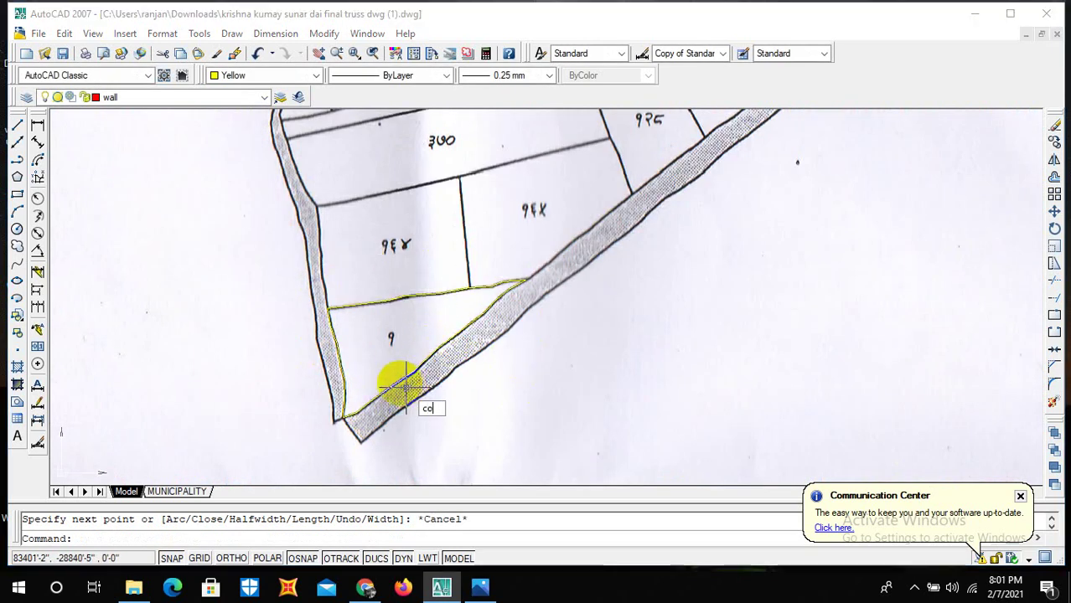
pyautogui.write('o')
pyautogui.press('Return')
pyautogui.click(411, 371)
pyautogui.press('Return')
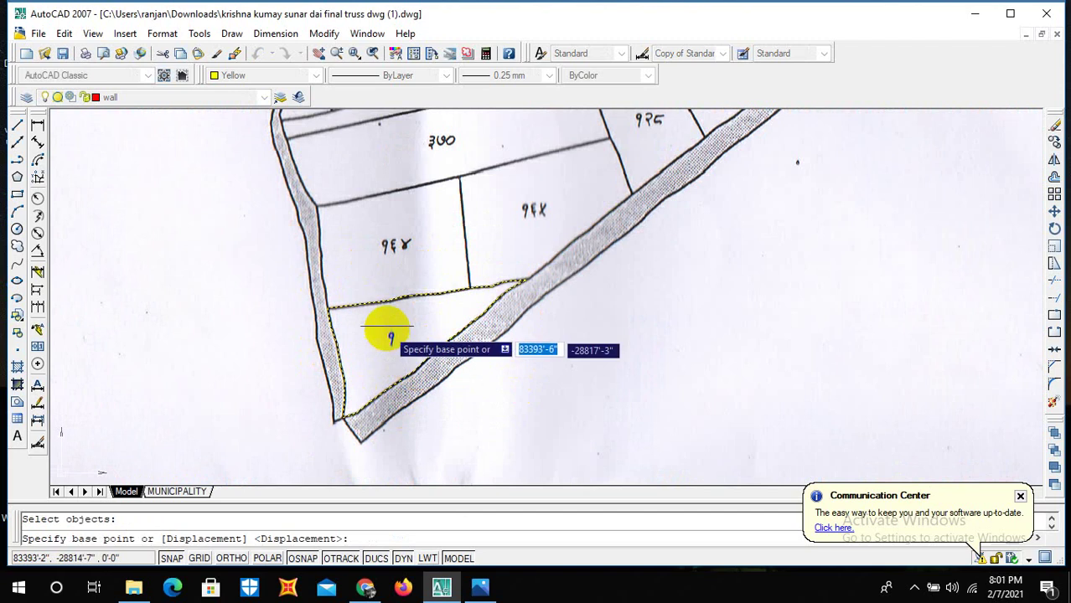
pyautogui.click(327, 358)
pyautogui.scroll(-5, 319, 353)
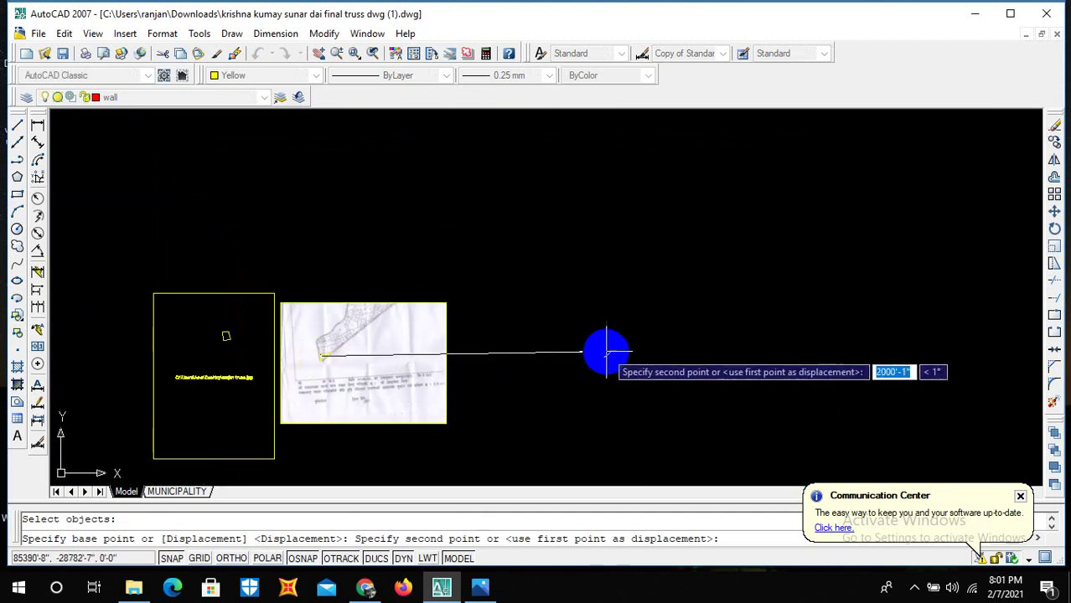
pyautogui.click(608, 356)
pyautogui.press('Escape')
pyautogui.scroll(5, 626, 351)
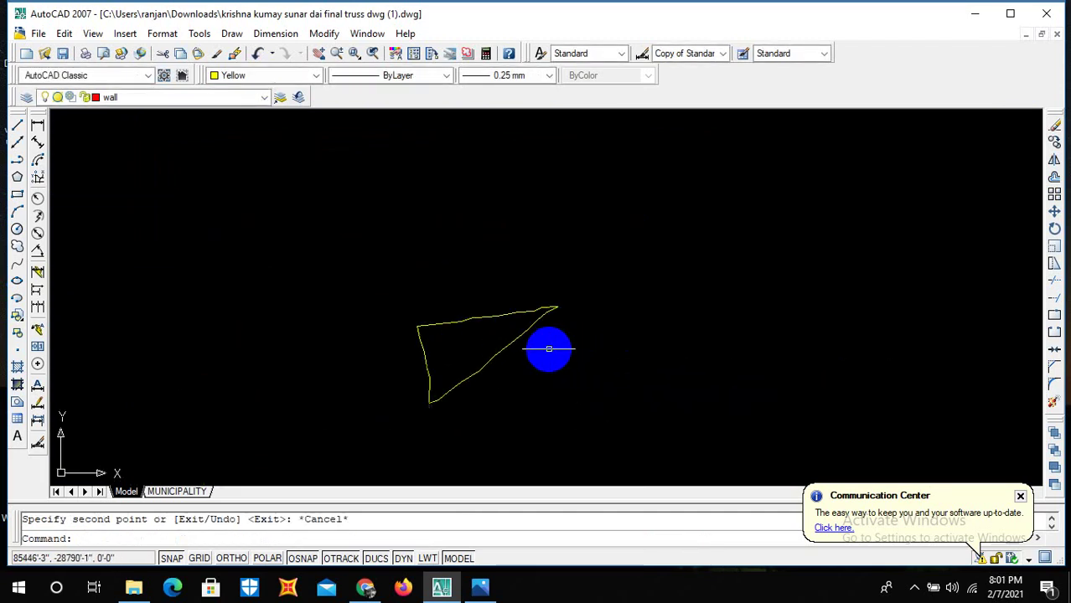
pyautogui.scroll(2, 462, 304)
pyautogui.scroll(-4, 497, 291)
pyautogui.scroll(3, 492, 301)
pyautogui.scroll(-2, 474, 321)
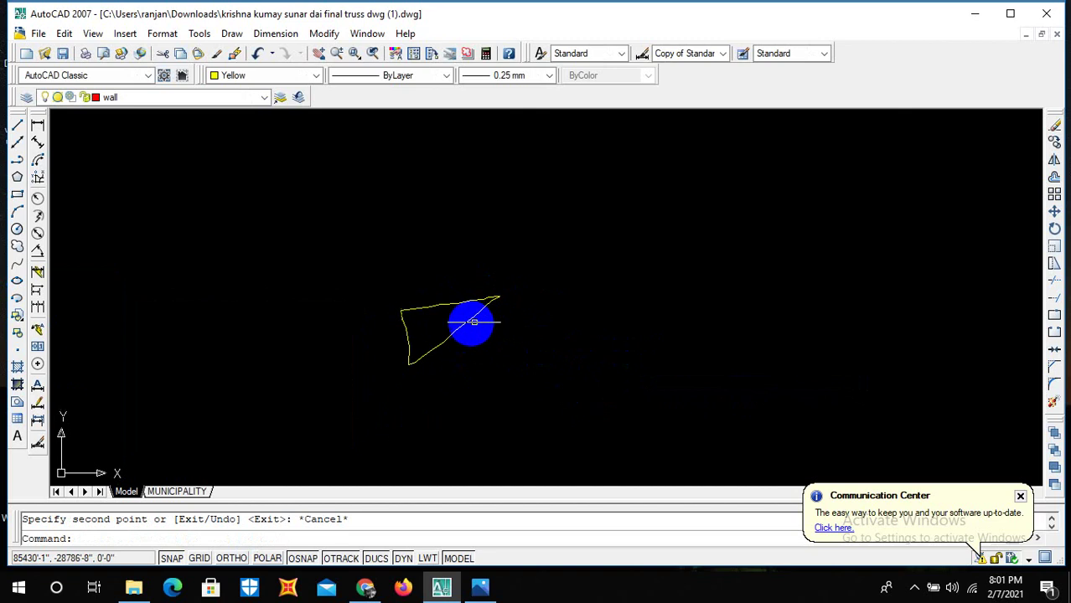
pyautogui.scroll(3, 460, 327)
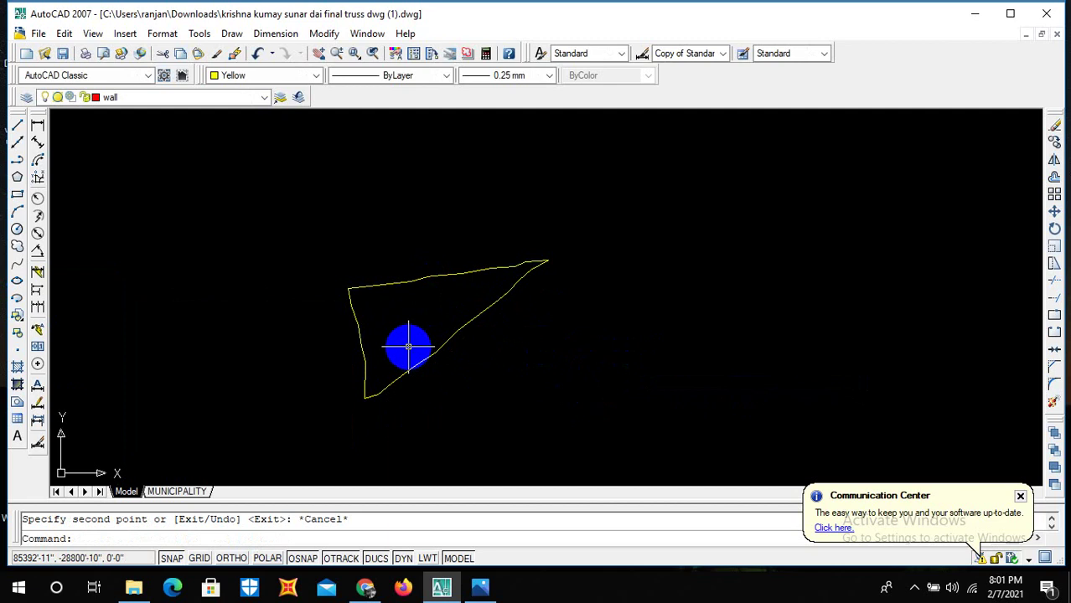
# Explode the copied yellow plot outline polyline with X into individual lines.
pyautogui.write('x')
pyautogui.press('Return')
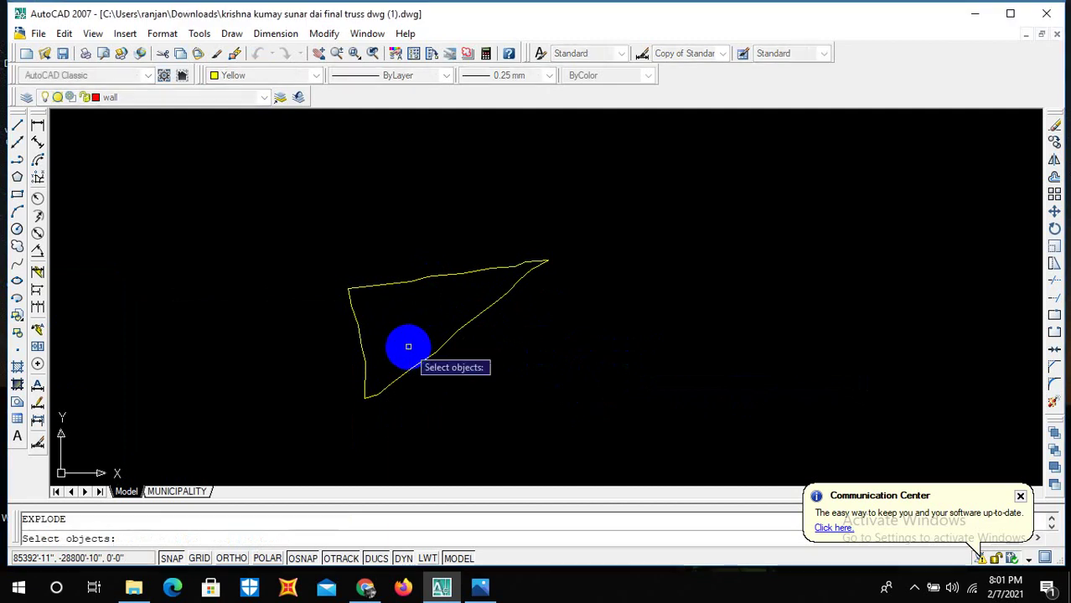
pyautogui.click(422, 361)
pyautogui.press('Return')
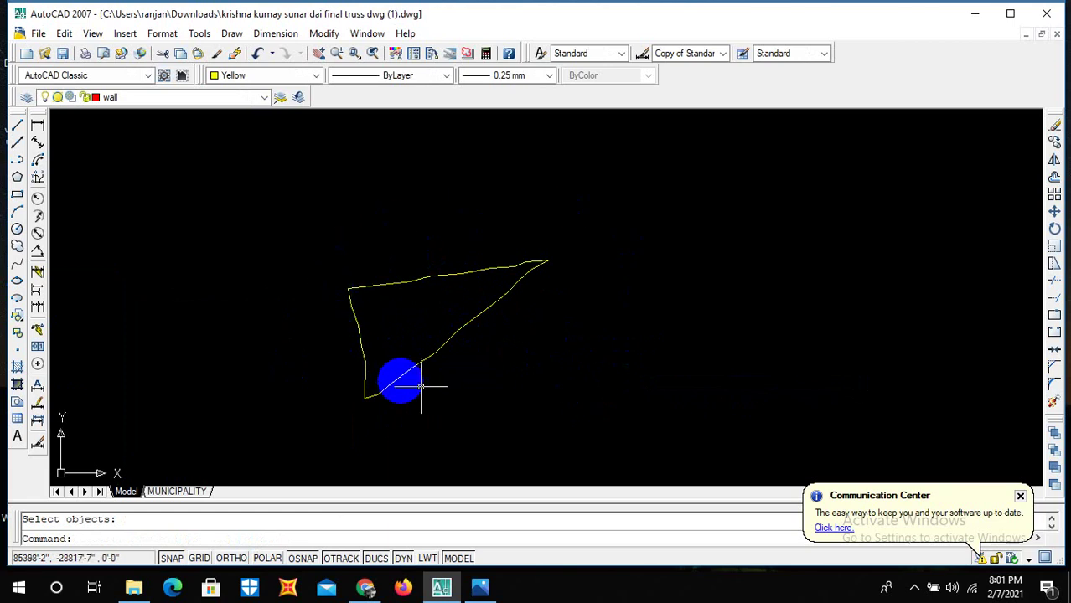
pyautogui.scroll(4, 408, 344)
pyautogui.scroll(-3, 474, 311)
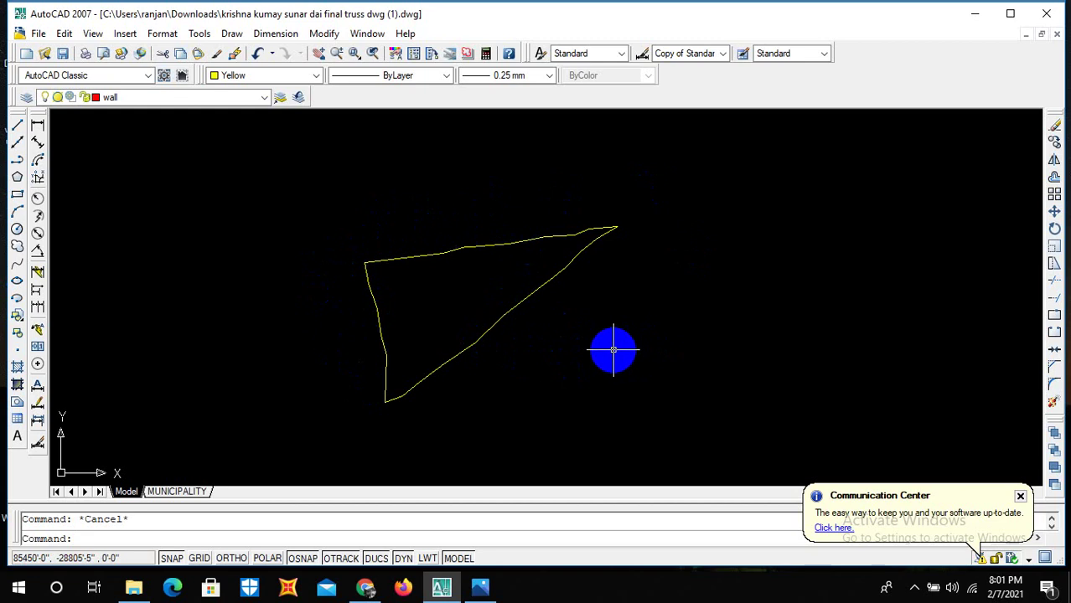
# Create a closed boundary polyline by picking a point inside the plot outline.
pyautogui.write('bo')
pyautogui.press('Return')
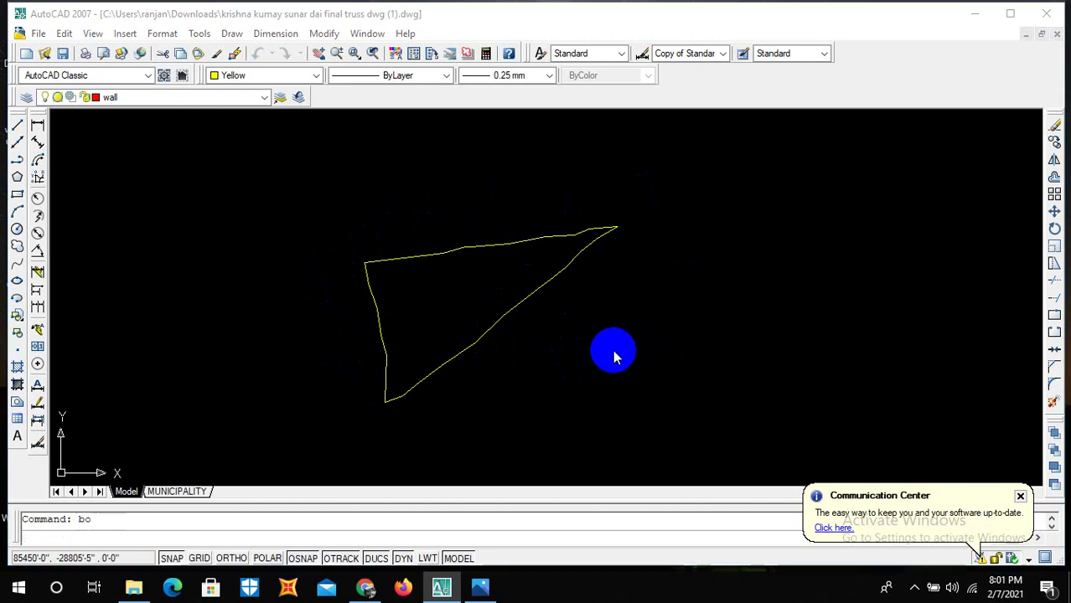
pyautogui.click(452, 132)
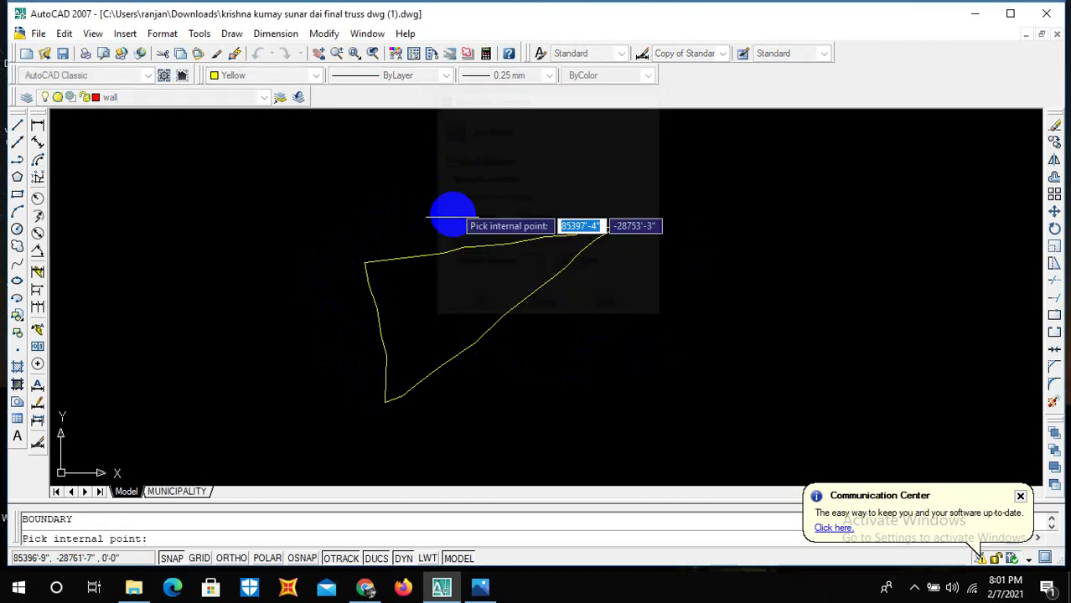
pyautogui.press('Return')
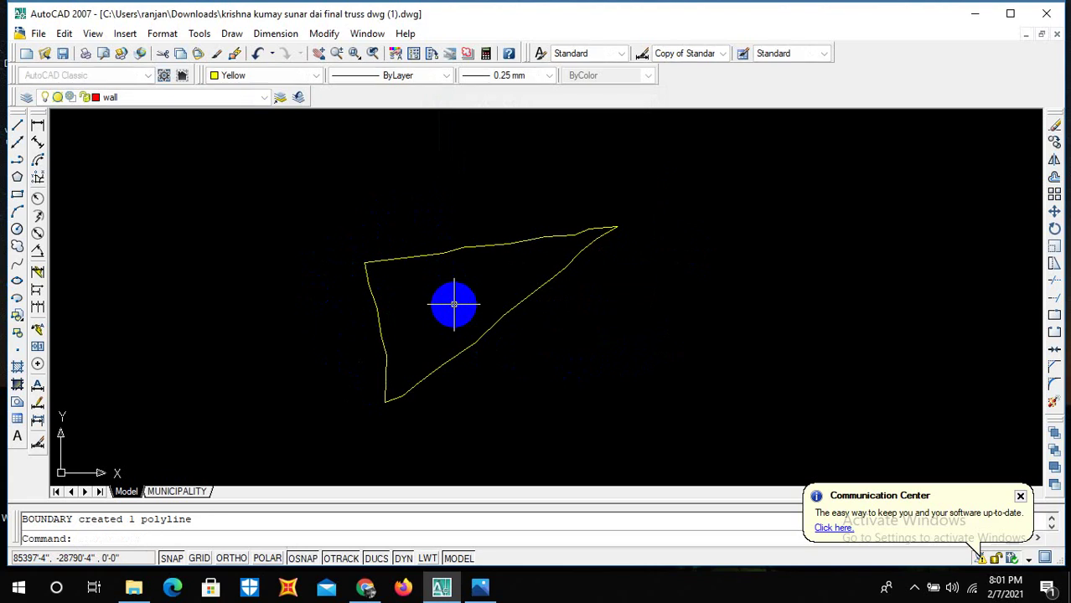
# Measure the boundary's area: 1980.13 square ft with a 229'-0" perimeter.
pyautogui.write('aa')
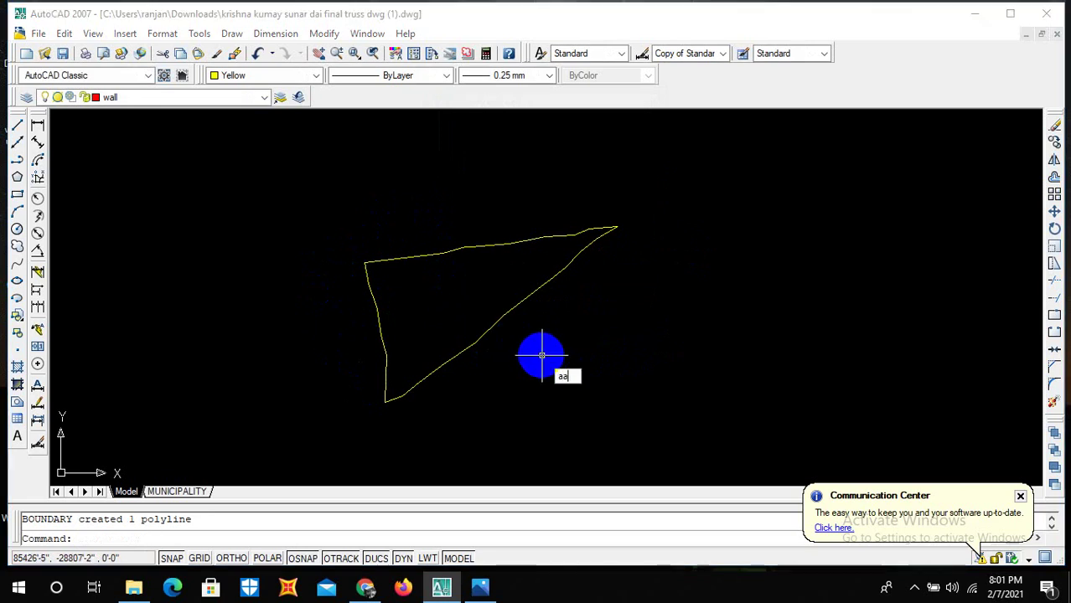
pyautogui.press('Return')
pyautogui.write('o')
pyautogui.press('Return')
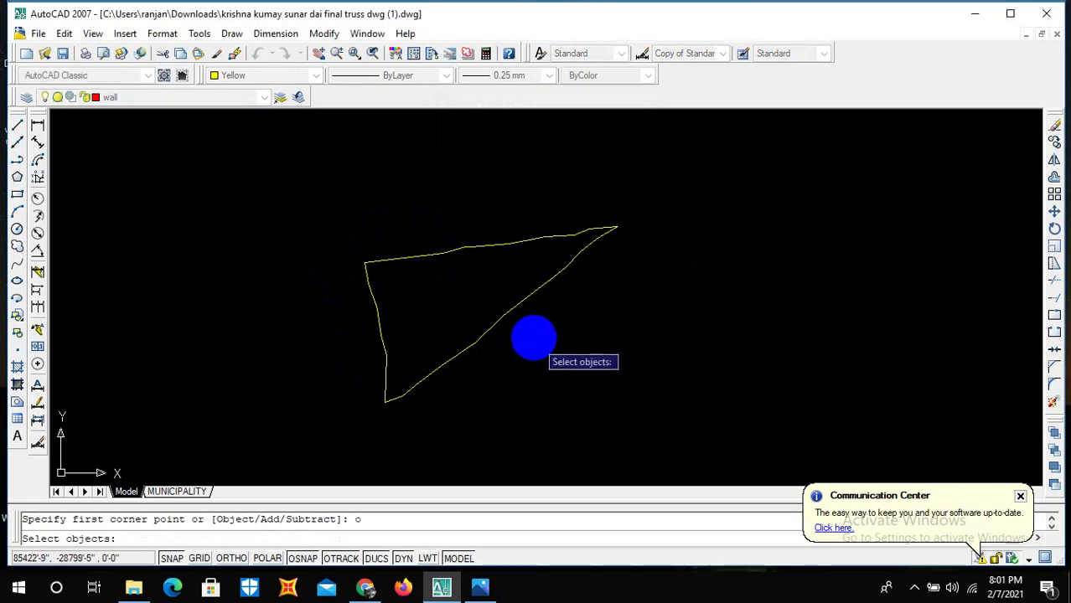
pyautogui.click(515, 304)
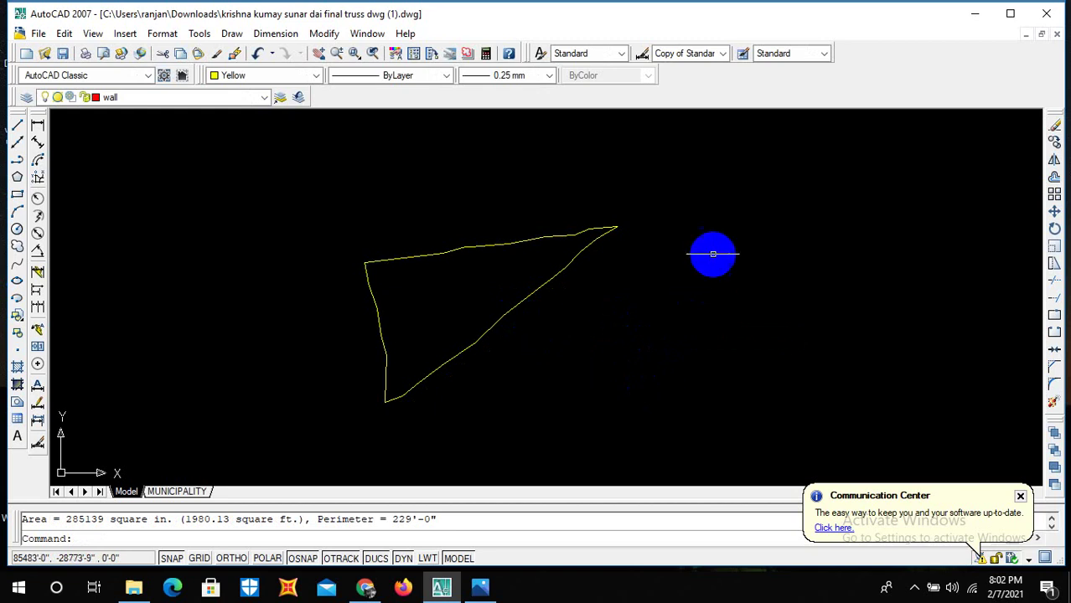
pyautogui.press('Escape')
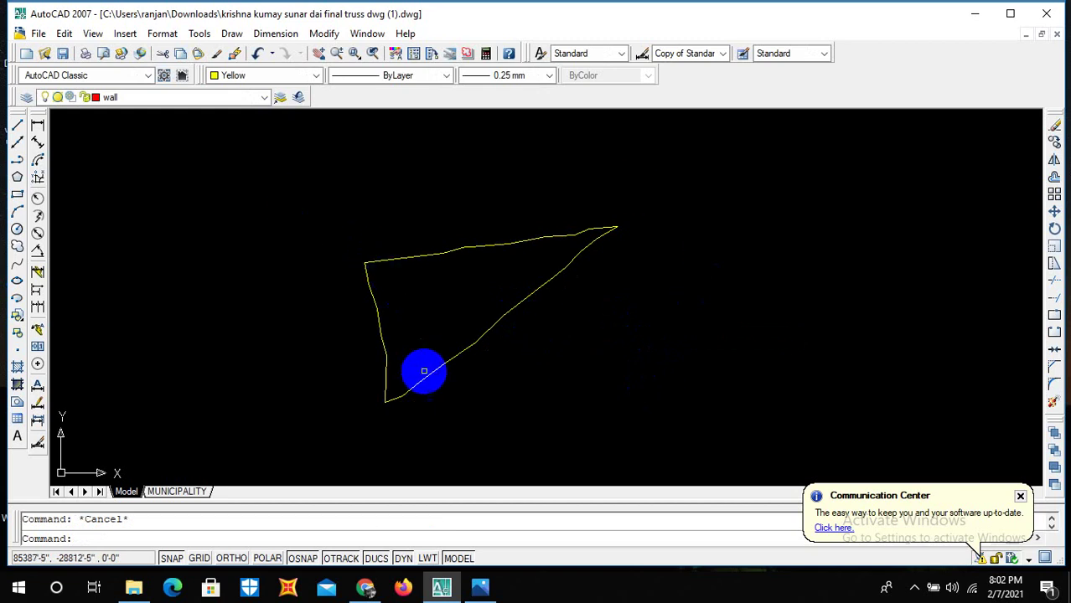
# Explode parcel 9's closed boundary polyline into separate yellow edge lines.
pyautogui.press('Return')
pyautogui.click(425, 372)
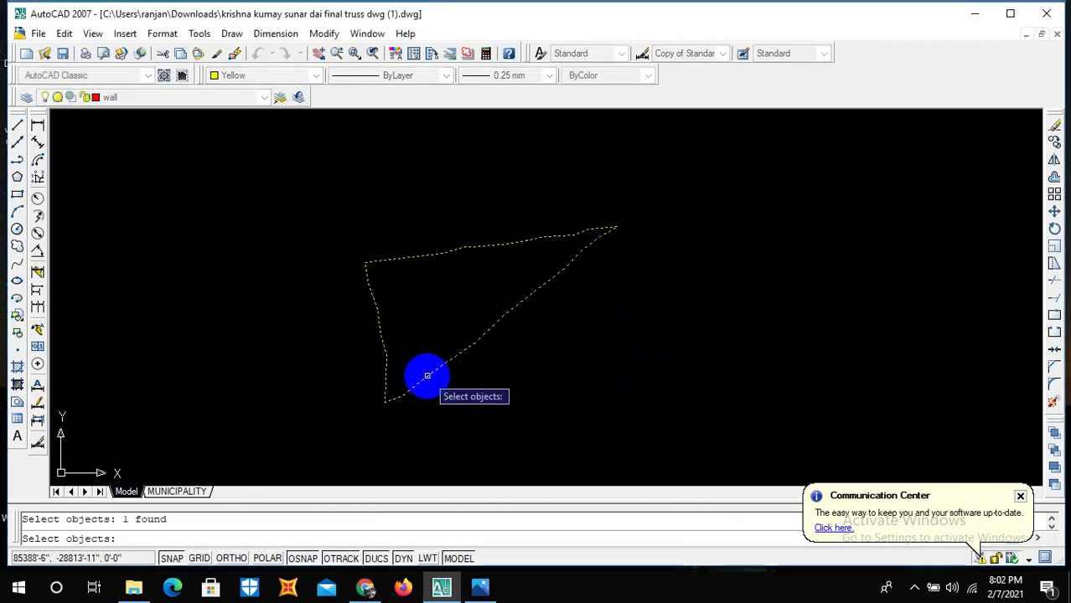
pyautogui.press('Return')
pyautogui.scroll(-3, 465, 361)
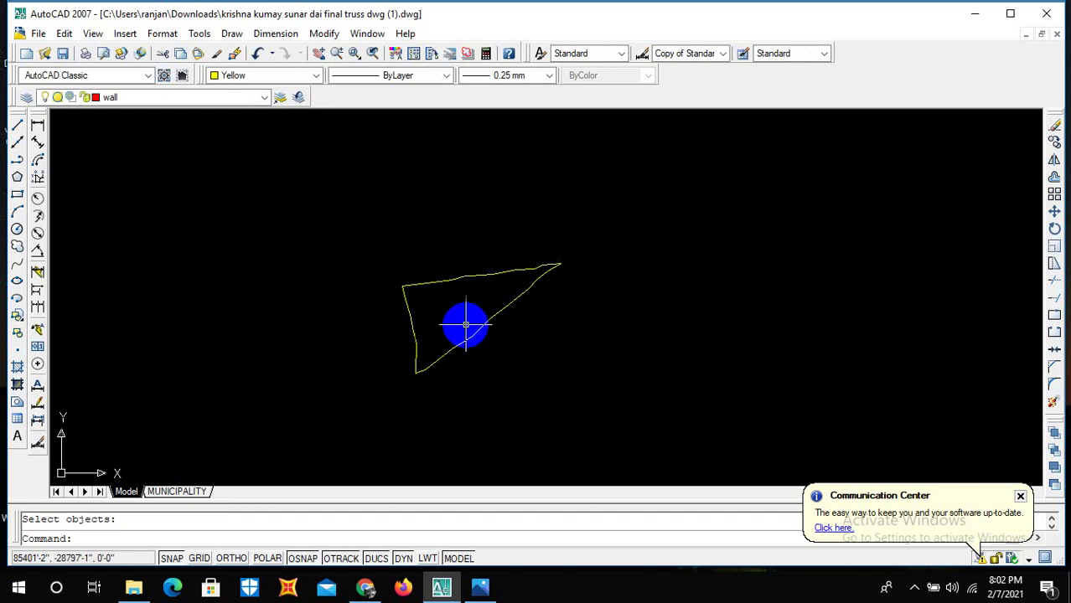
pyautogui.scroll(3, 399, 342)
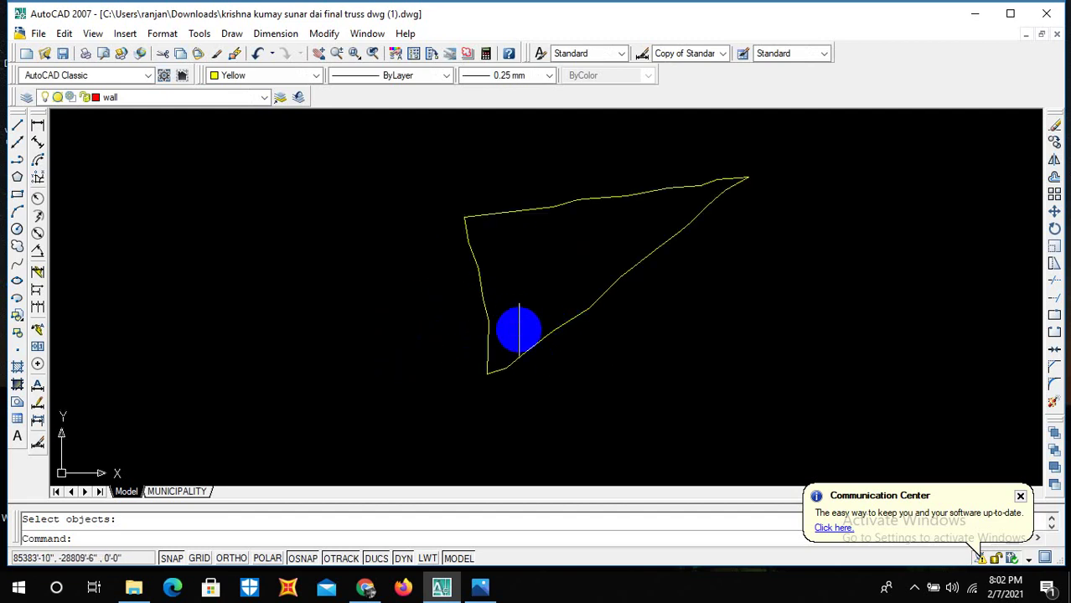
pyautogui.scroll(-2, 519, 328)
pyautogui.scroll(2, 589, 337)
pyautogui.scroll(-4, 485, 335)
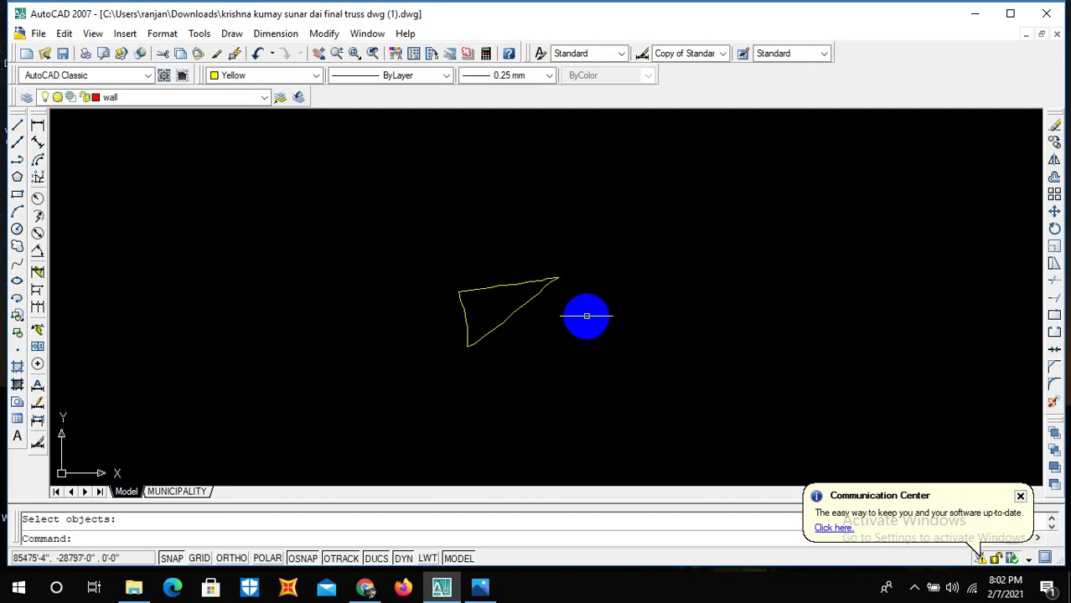
pyautogui.scroll(3, 575, 317)
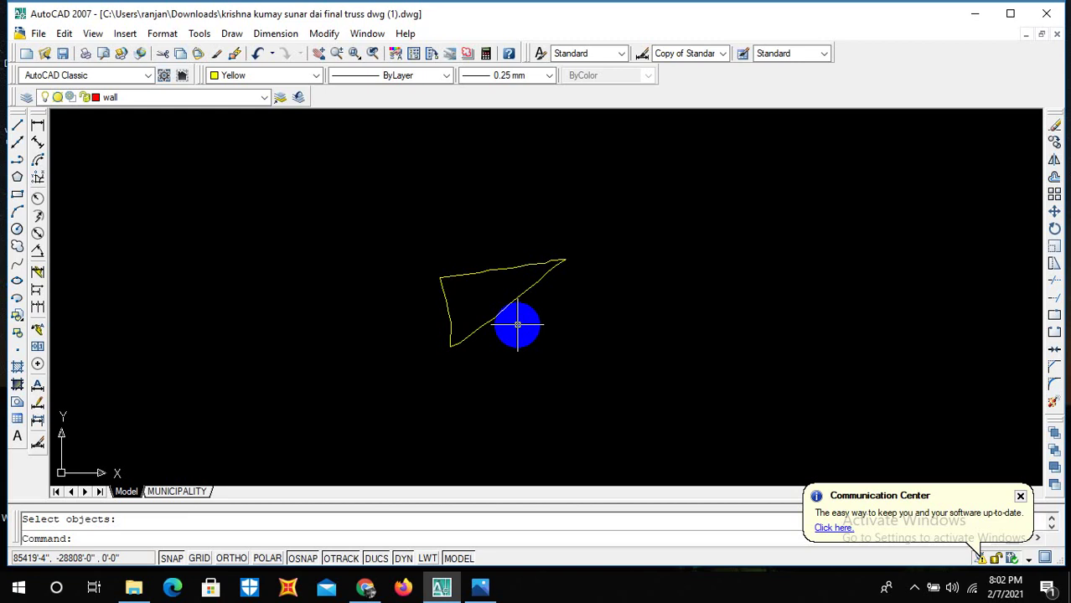
# Start OFFSET, abandoning a first attempt, and set the offset distance to 1.
pyautogui.press('Escape')
pyautogui.write('o')
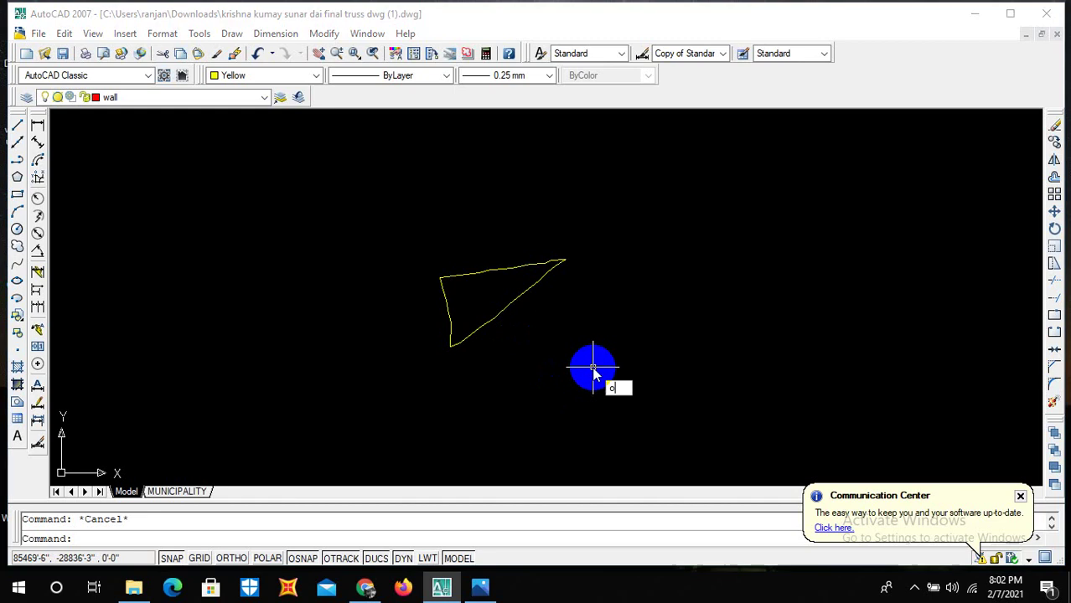
pyautogui.press('Return')
pyautogui.write("22.86'")
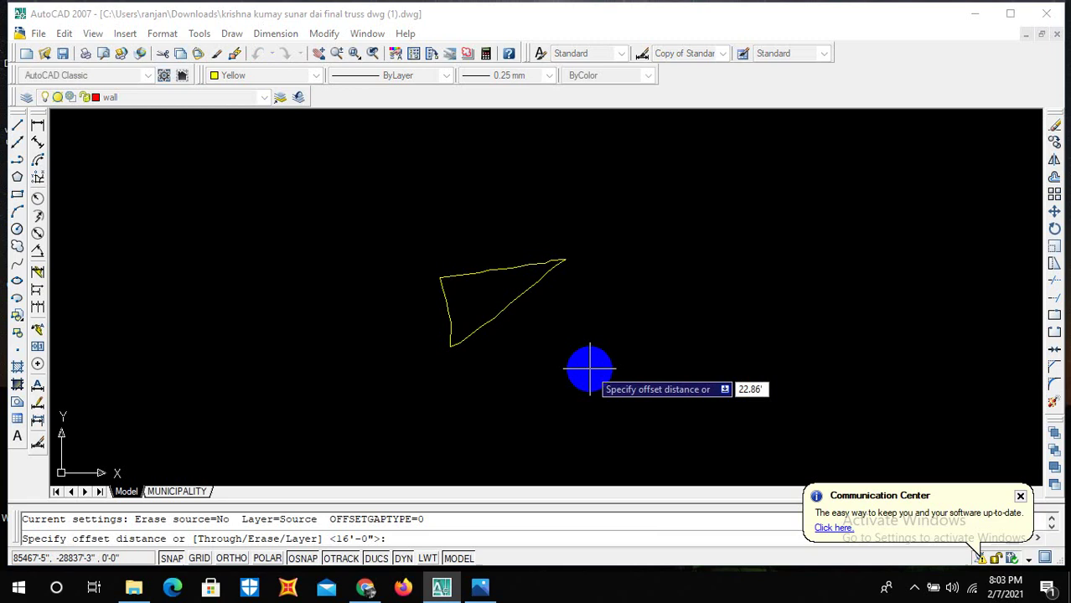
pyautogui.press('Escape')
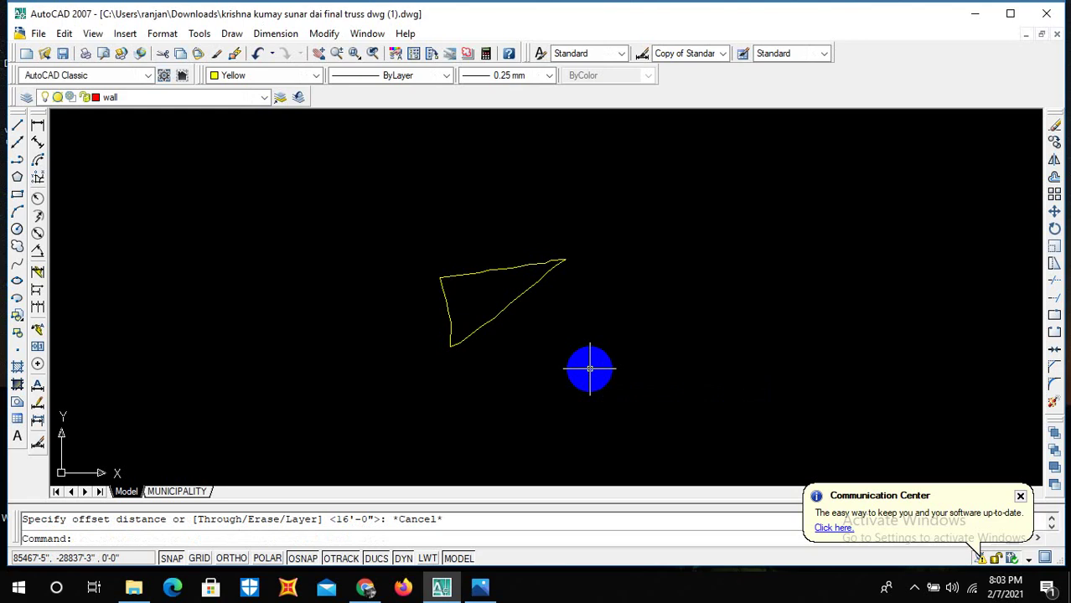
pyautogui.press('Escape')
pyautogui.write('o')
pyautogui.press('Return')
pyautogui.write("19.686'")
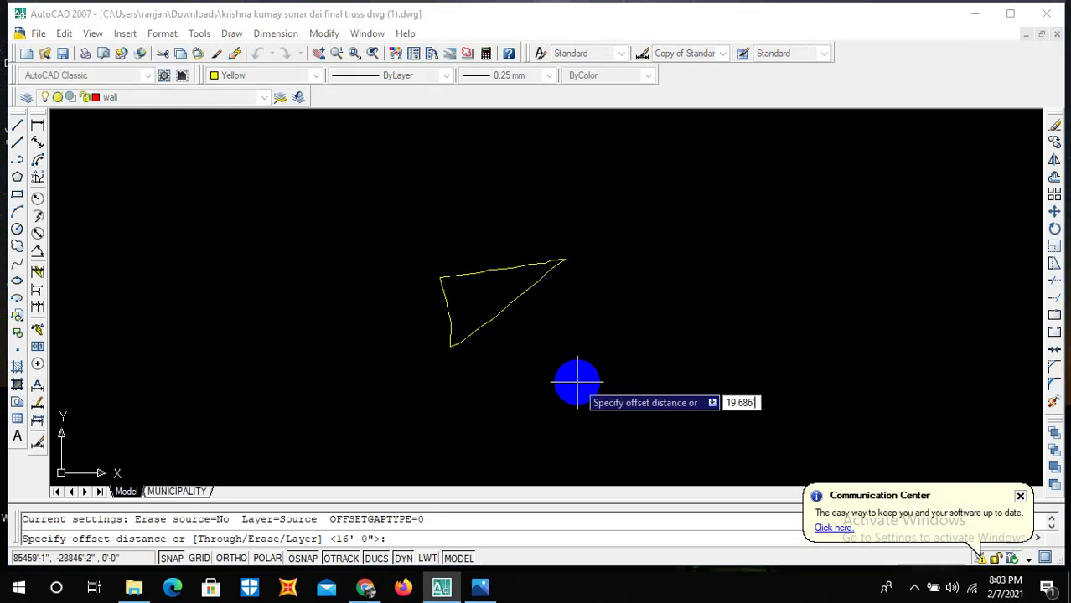
pyautogui.press('Return')
# Offset the lower plot edges outward to form the road edge lines.
pyautogui.scroll(1, 453, 352)
pyautogui.click(450, 335)
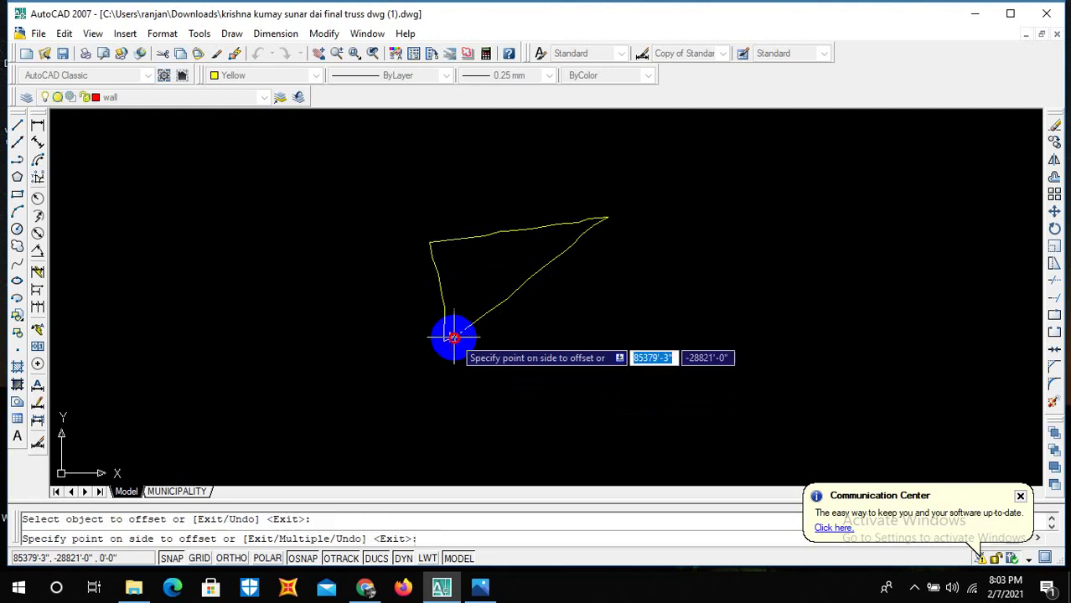
pyautogui.click(491, 335)
pyautogui.scroll(3, 490, 335)
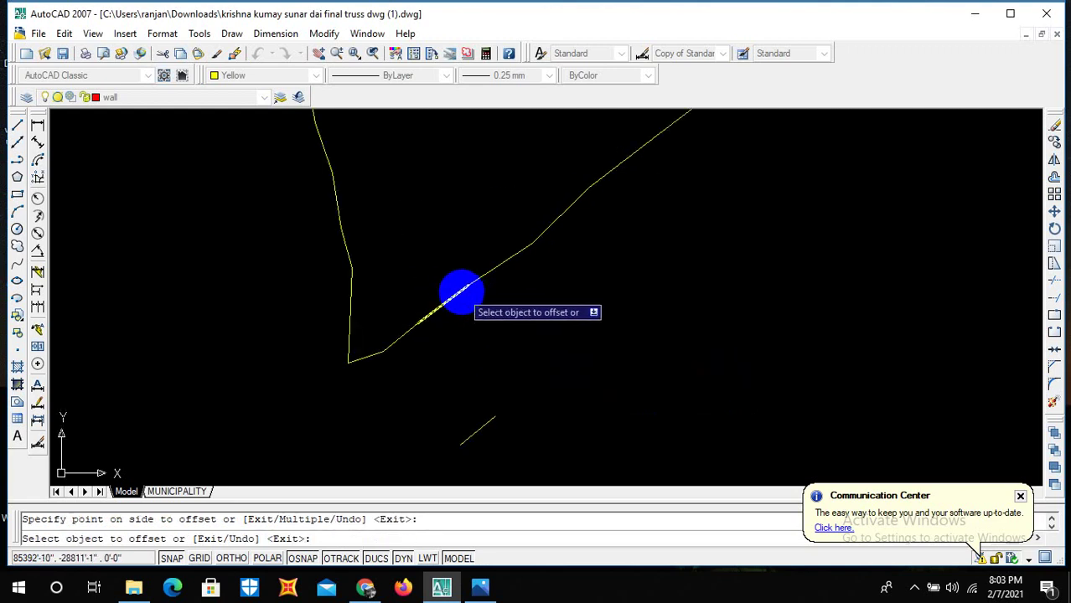
pyautogui.click(459, 298)
pyautogui.click(545, 352)
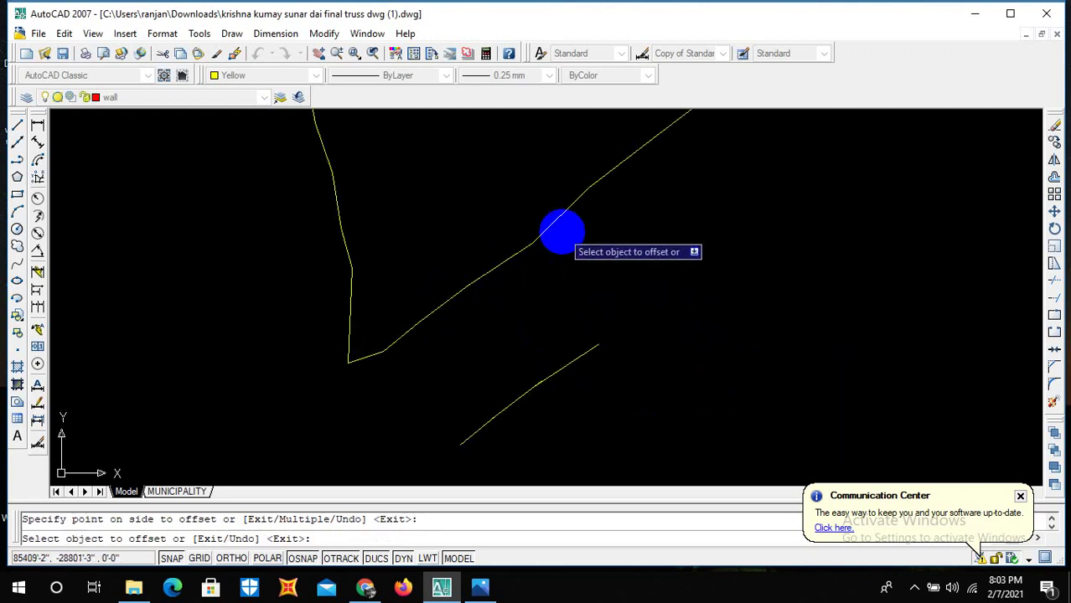
# Offset the upper and upper-right plot edges outward as well.
pyautogui.click(554, 223)
pyautogui.click(591, 340)
pyautogui.scroll(-2, 590, 318)
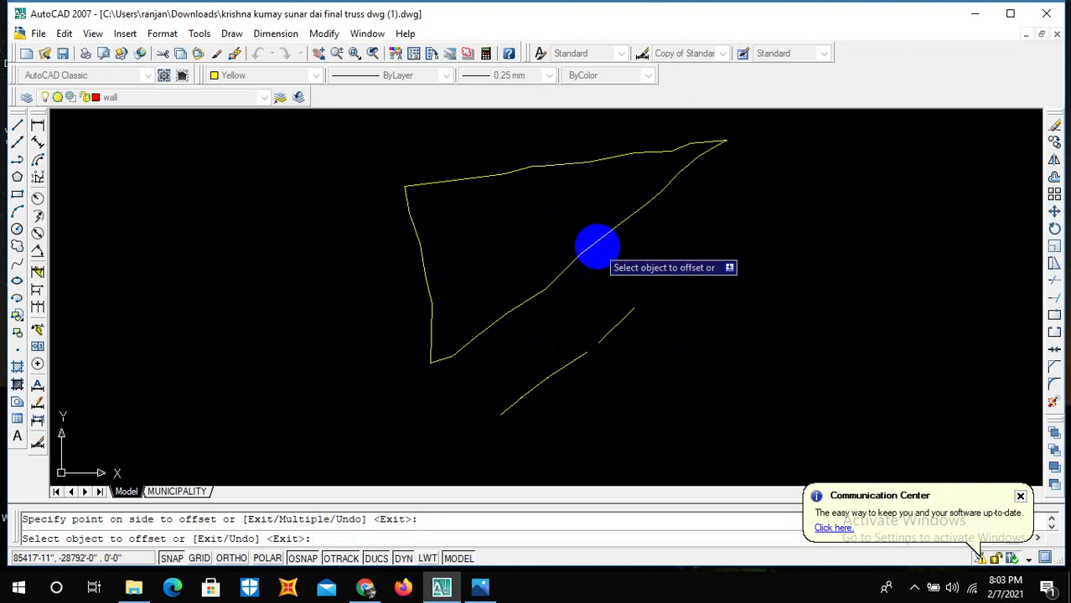
pyautogui.click(606, 234)
pyautogui.click(608, 234)
pyautogui.click(666, 191)
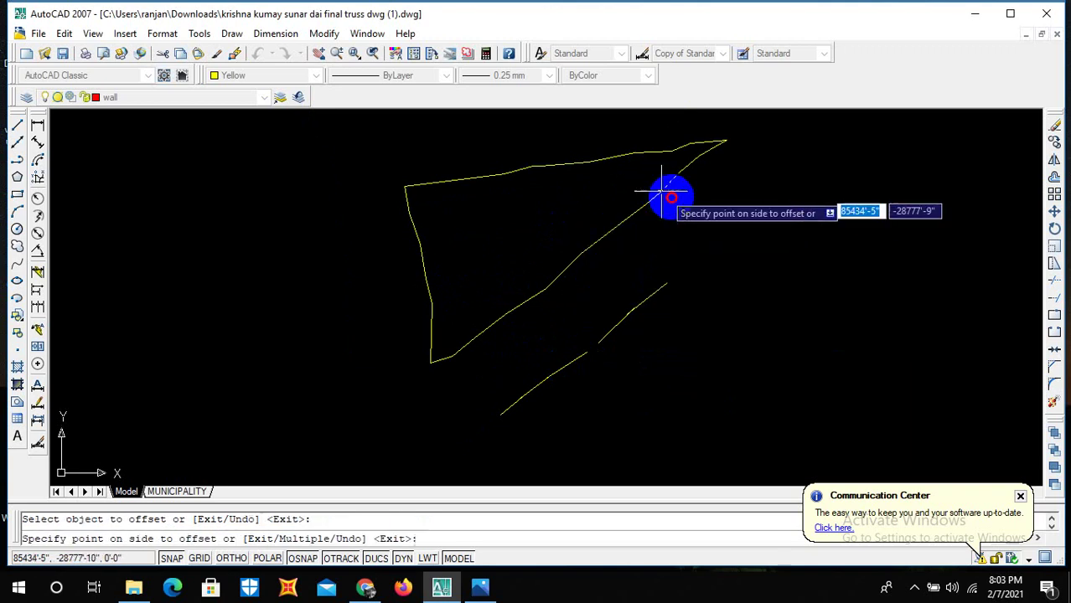
pyautogui.click(729, 249)
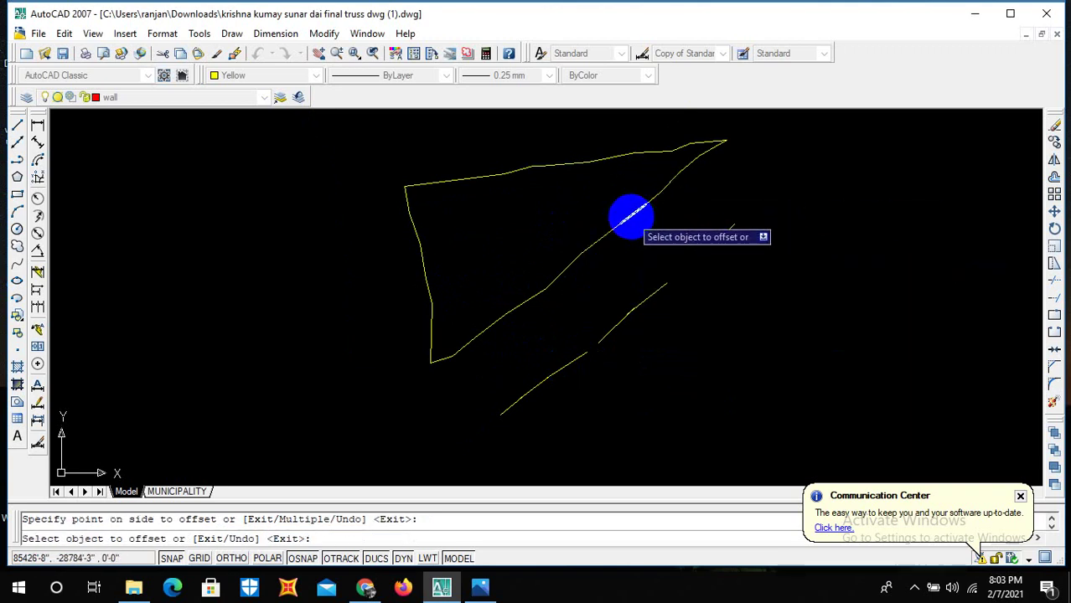
pyautogui.click(633, 216)
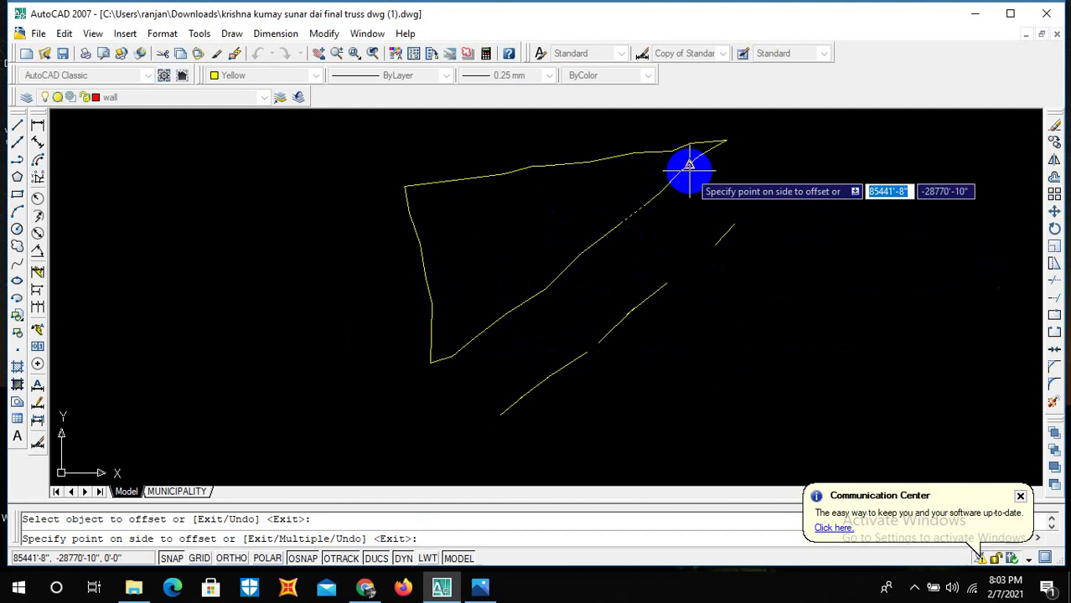
pyautogui.press('Escape')
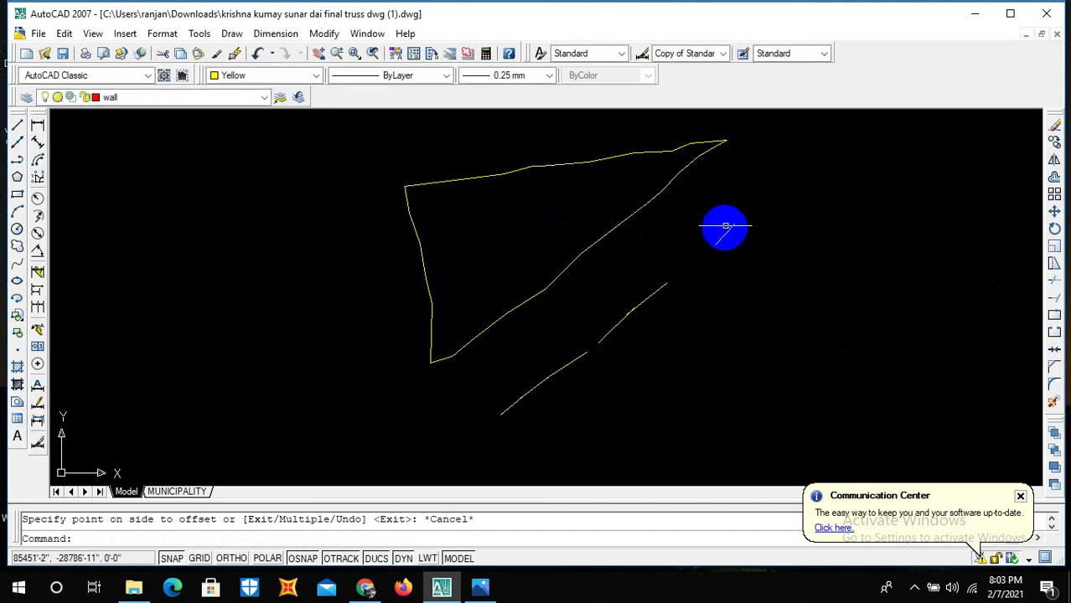
pyautogui.scroll(-3, 587, 304)
pyautogui.scroll(2, 530, 320)
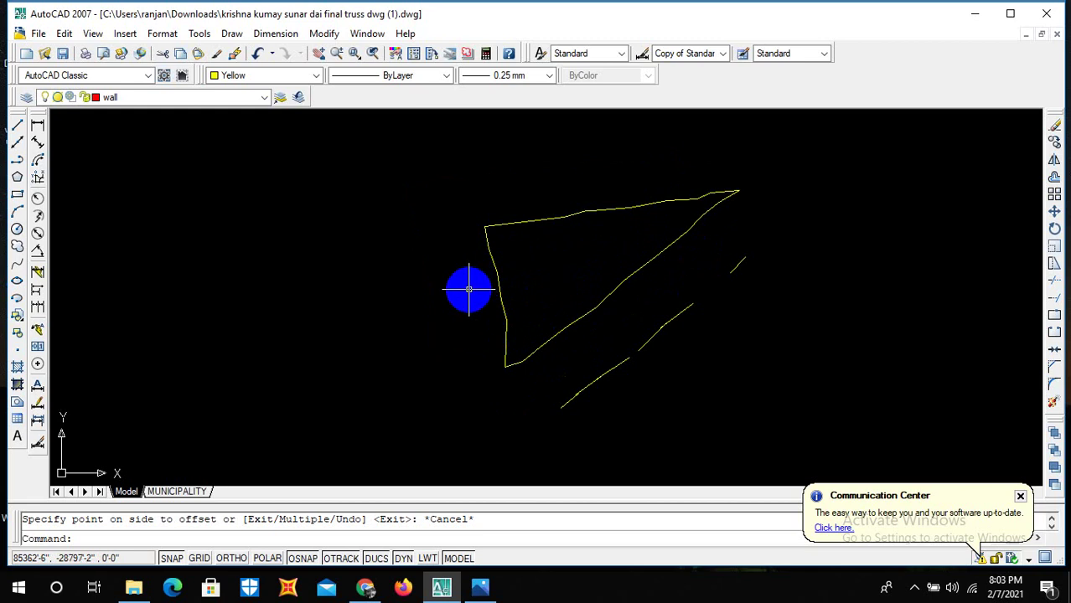
# Start OFFSET with an offset distance of 9.84'.
pyautogui.press('Escape')
pyautogui.write('o')
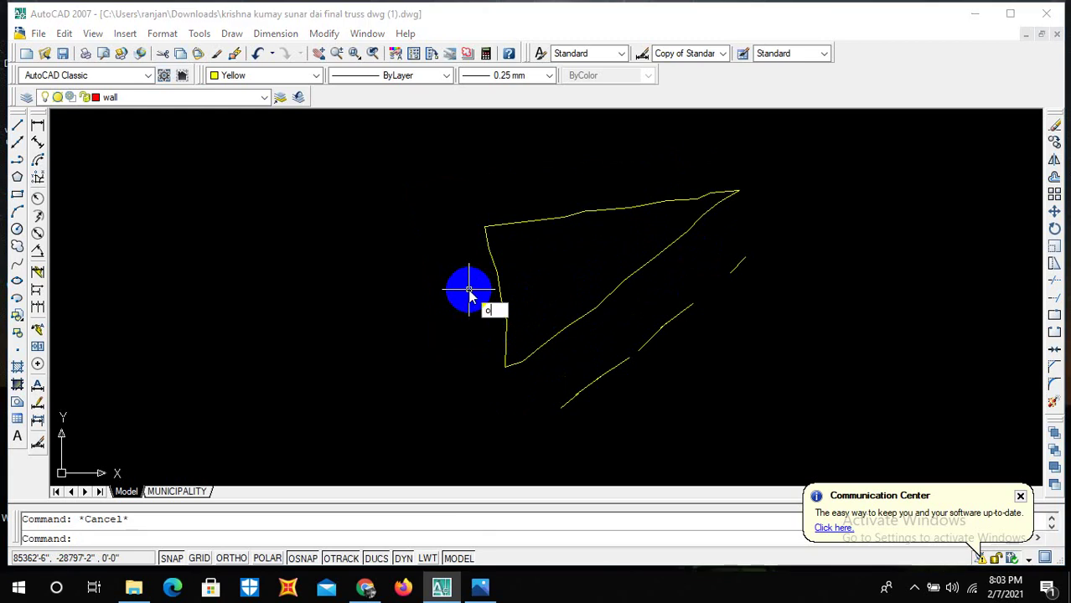
pyautogui.press('Return')
pyautogui.write('9.8')
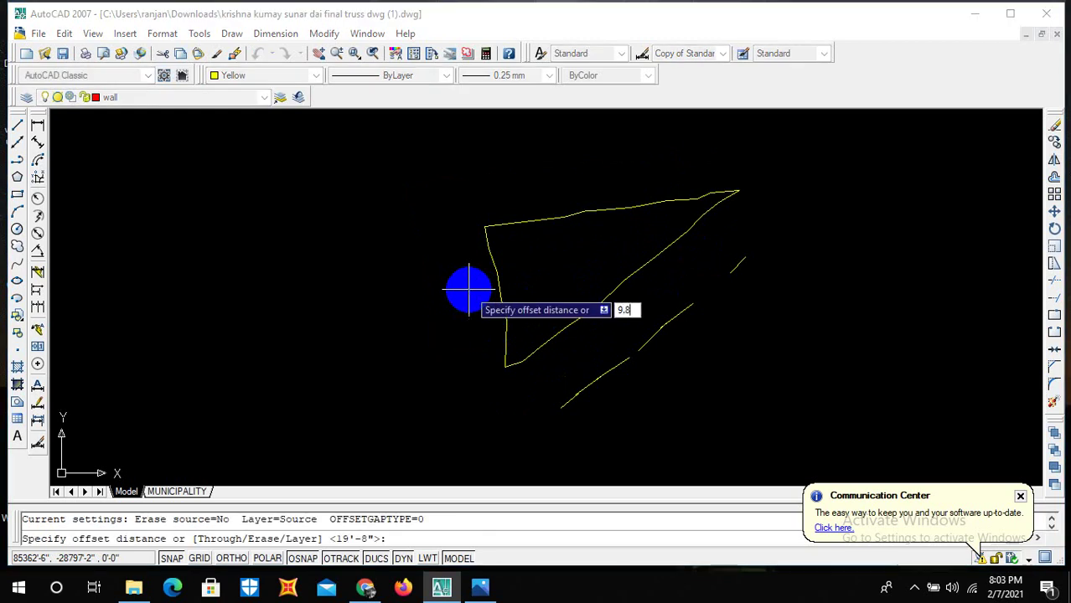
pyautogui.write("4'")
pyautogui.press('Return')
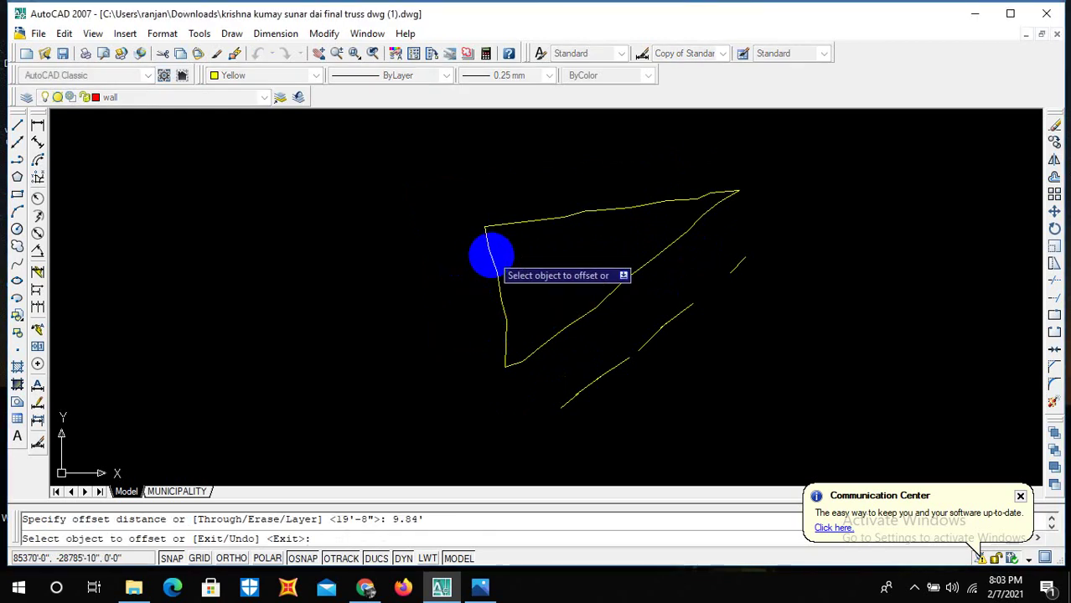
# Offset the upper-left, left and lower-left boundary edges outward, outside the plot.
pyautogui.click(487, 250)
pyautogui.click(468, 279)
pyautogui.click(503, 300)
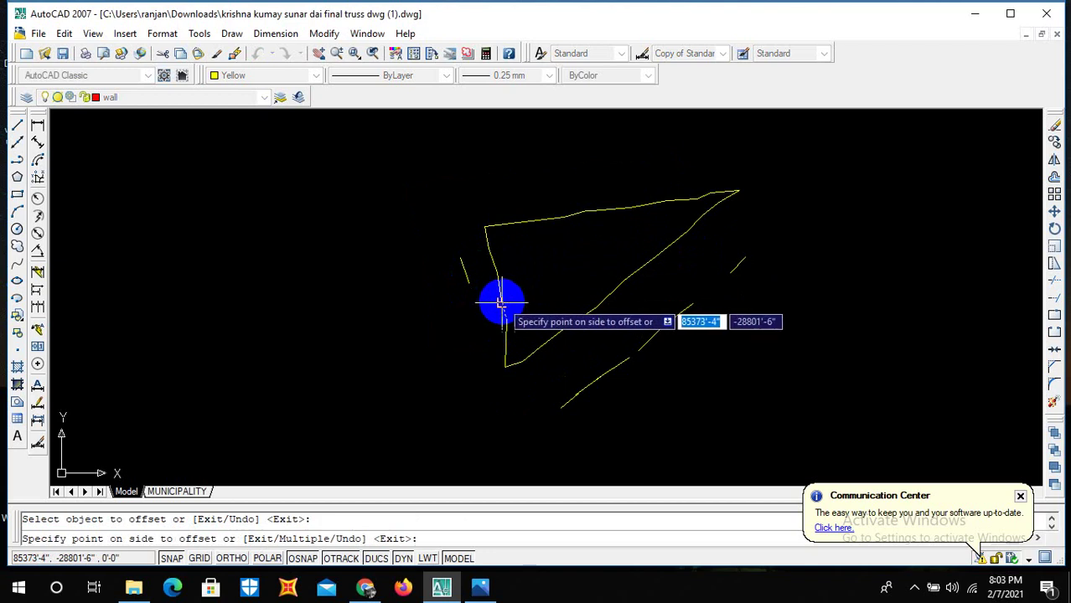
pyautogui.click(469, 312)
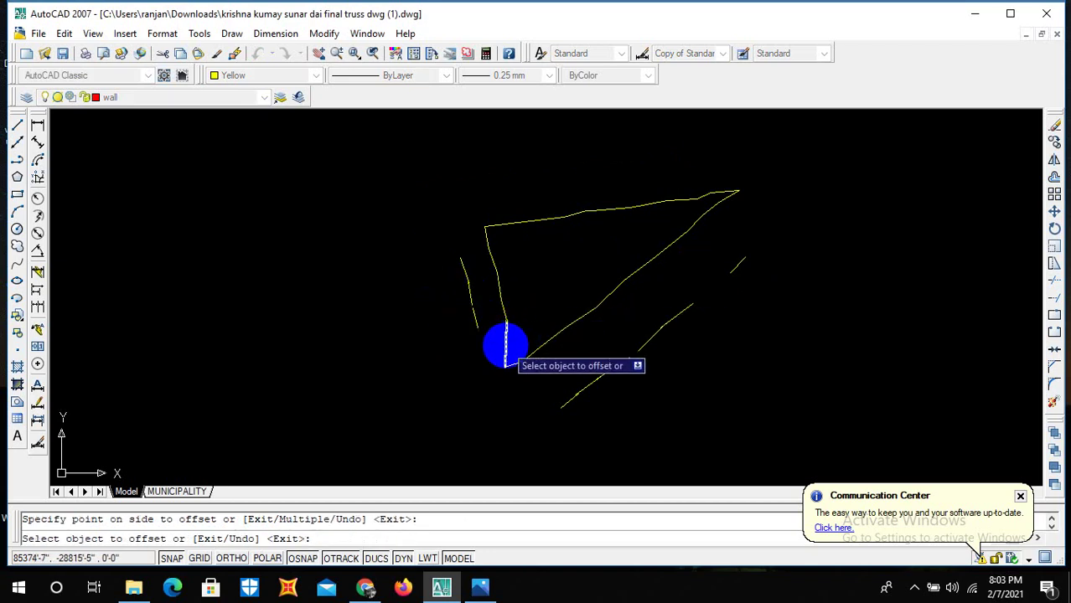
pyautogui.click(499, 344)
pyautogui.click(440, 359)
pyautogui.scroll(4, 459, 323)
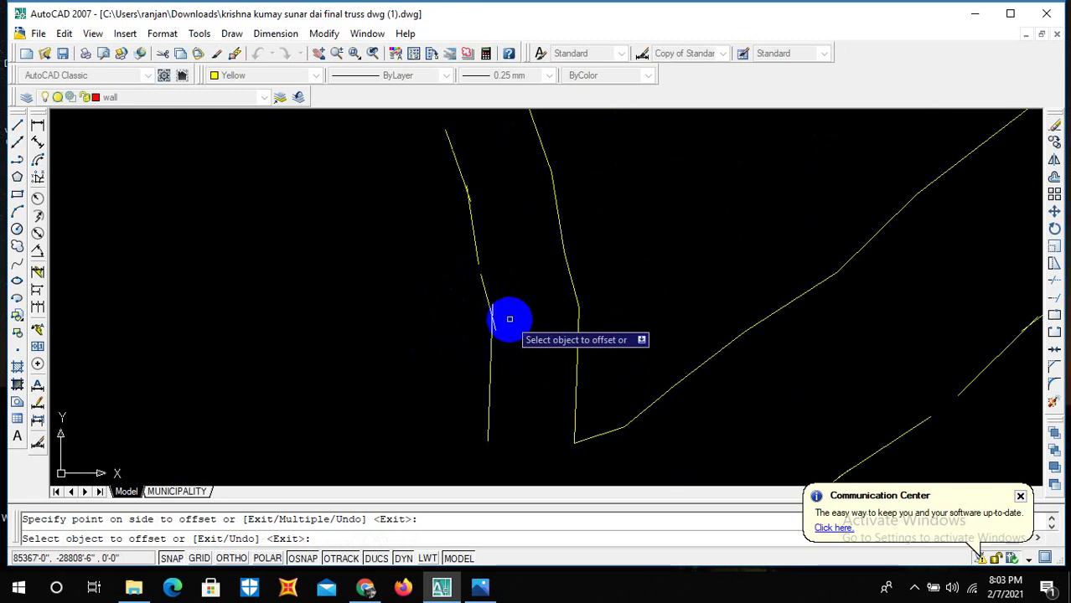
pyautogui.press('Escape')
pyautogui.scroll(-3, 488, 334)
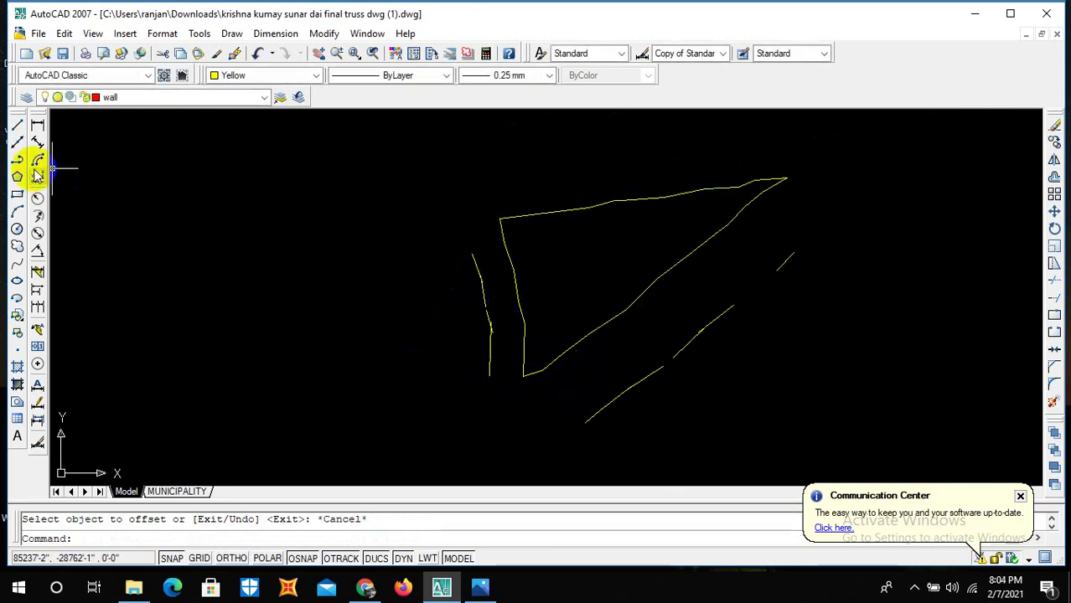
# Add an aligned 19'-10" dimension from the plot edge to the road line.
pyautogui.click(37, 143)
pyautogui.scroll(2, 561, 373)
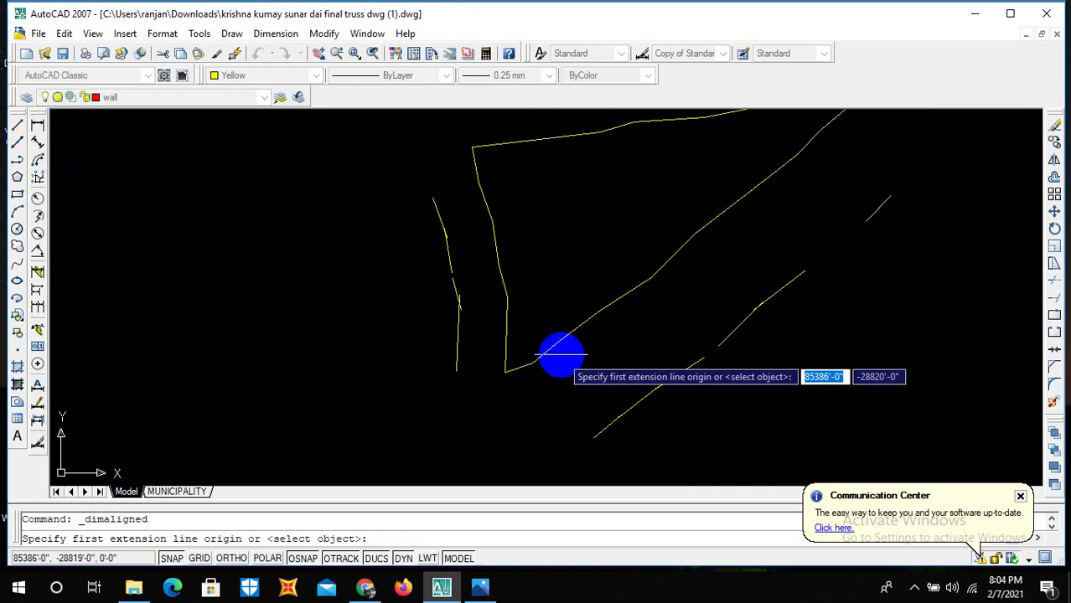
pyautogui.click(559, 342)
pyautogui.click(632, 409)
pyautogui.click(625, 400)
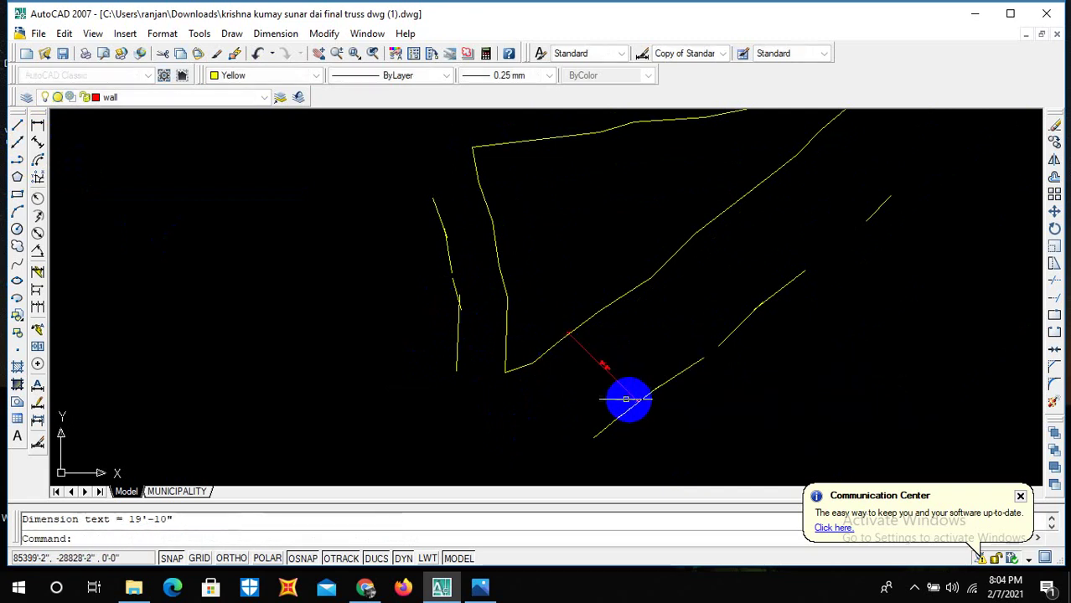
pyautogui.scroll(1, 626, 400)
pyautogui.scroll(-1, 620, 368)
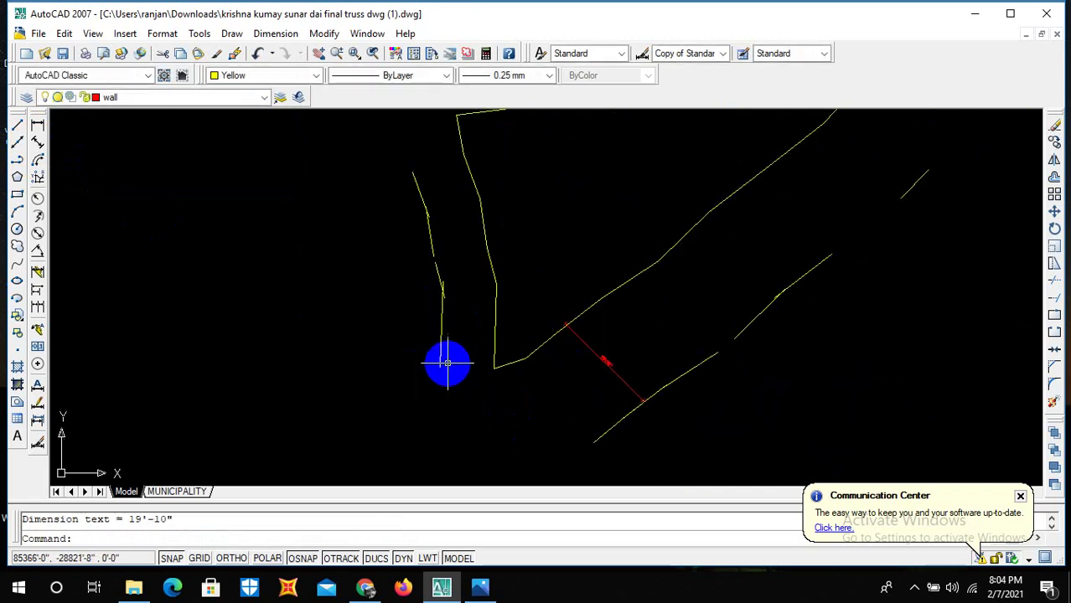
# Add an aligned 9'-11" dimension from the left offset line to the plot's left corner.
pyautogui.press('Return')
pyautogui.scroll(5, 447, 363)
pyautogui.click(411, 378)
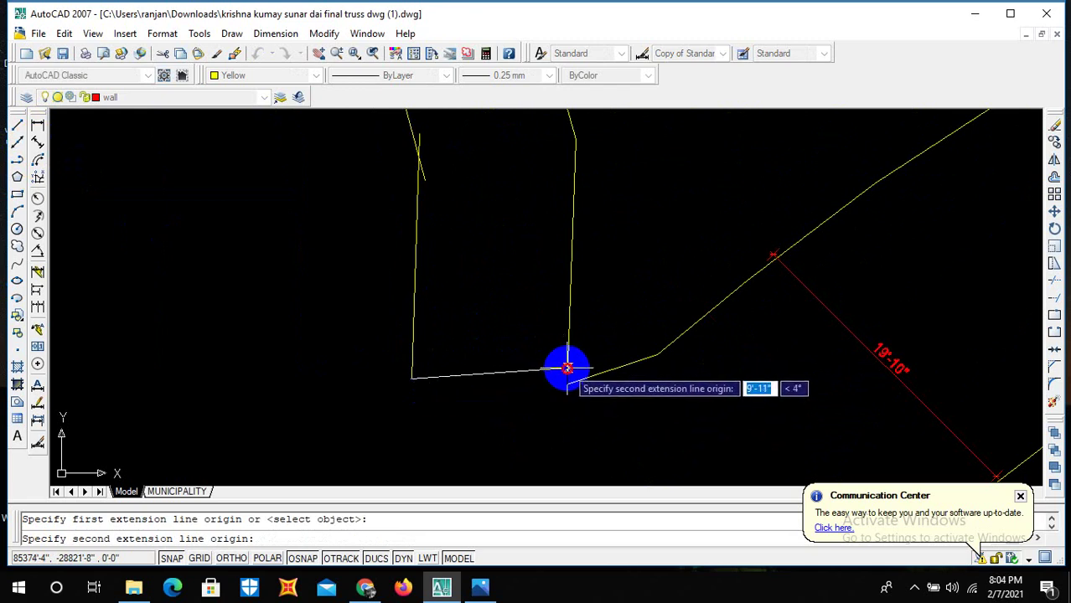
pyautogui.click(567, 367)
pyautogui.click(521, 363)
pyautogui.scroll(3, 519, 366)
pyautogui.scroll(-2, 489, 376)
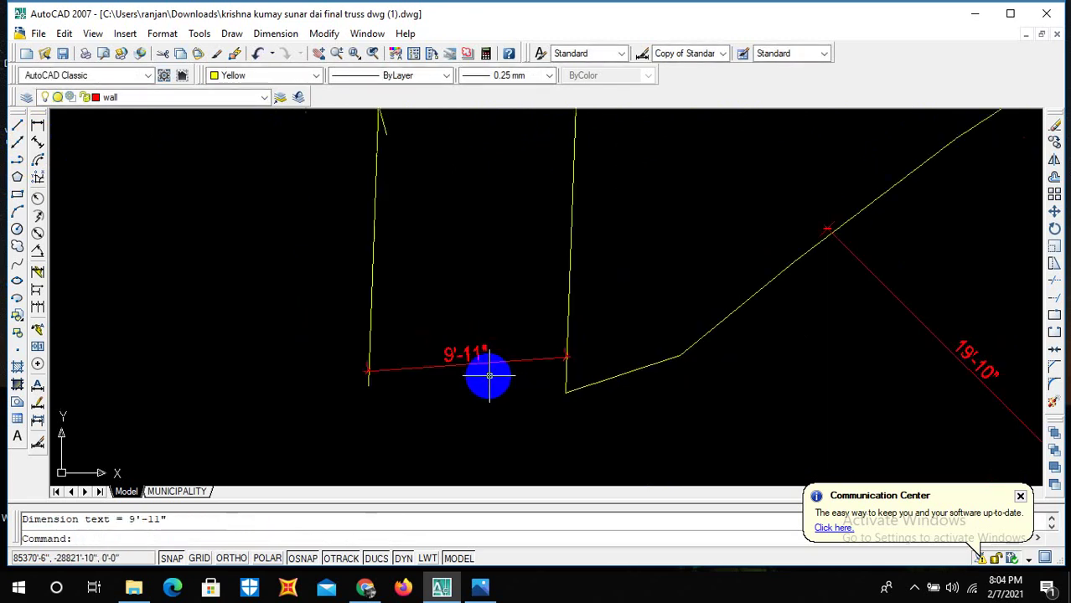
pyautogui.scroll(-2, 396, 391)
pyautogui.scroll(-3, 396, 392)
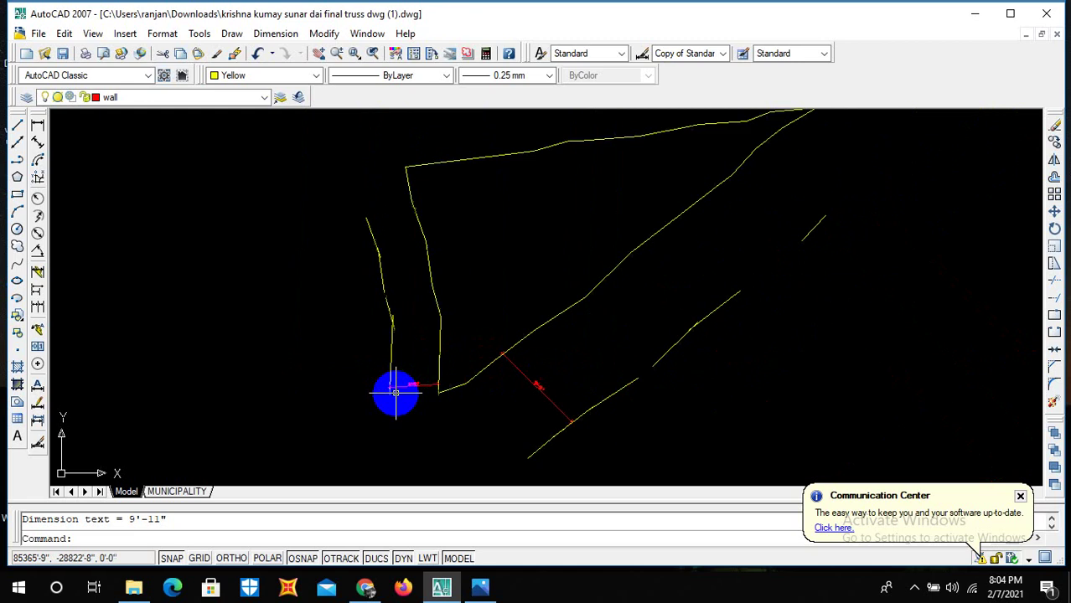
pyautogui.scroll(2, 511, 390)
pyautogui.scroll(-2, 549, 383)
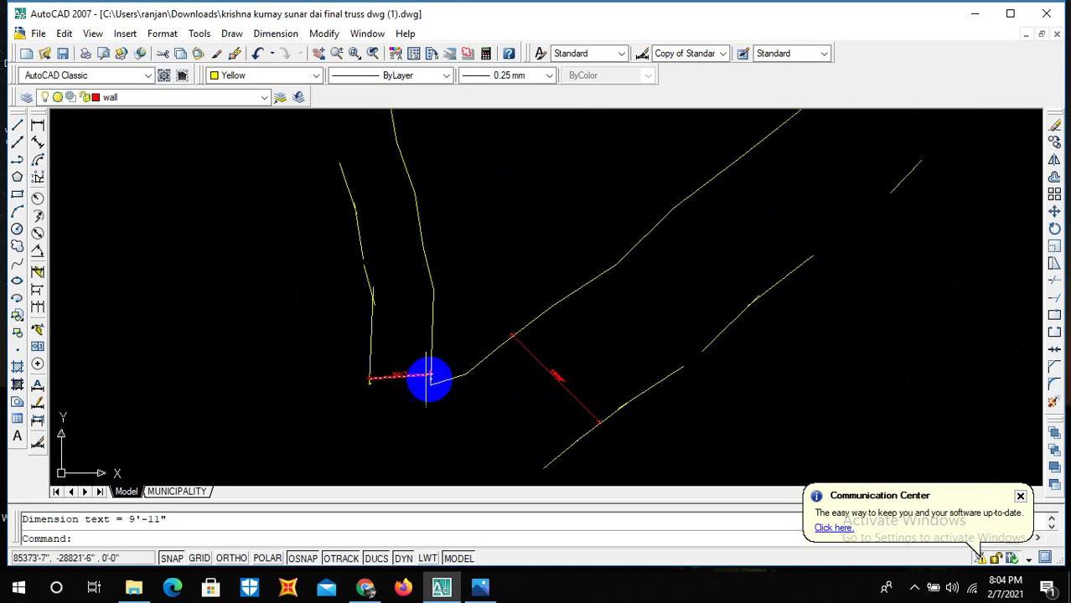
pyautogui.scroll(-2, 512, 398)
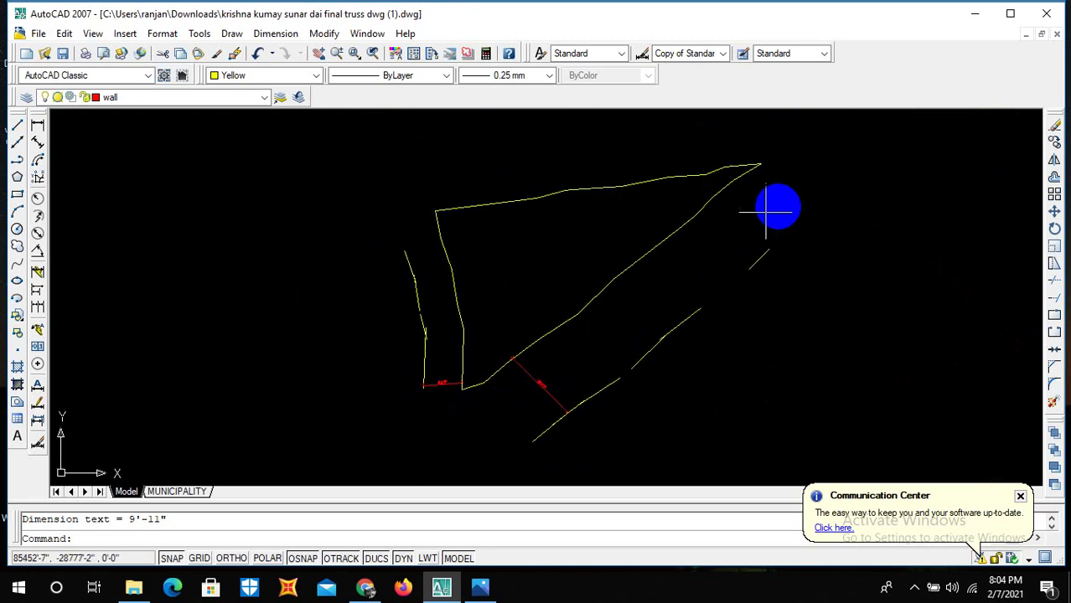
pyautogui.scroll(1, 474, 386)
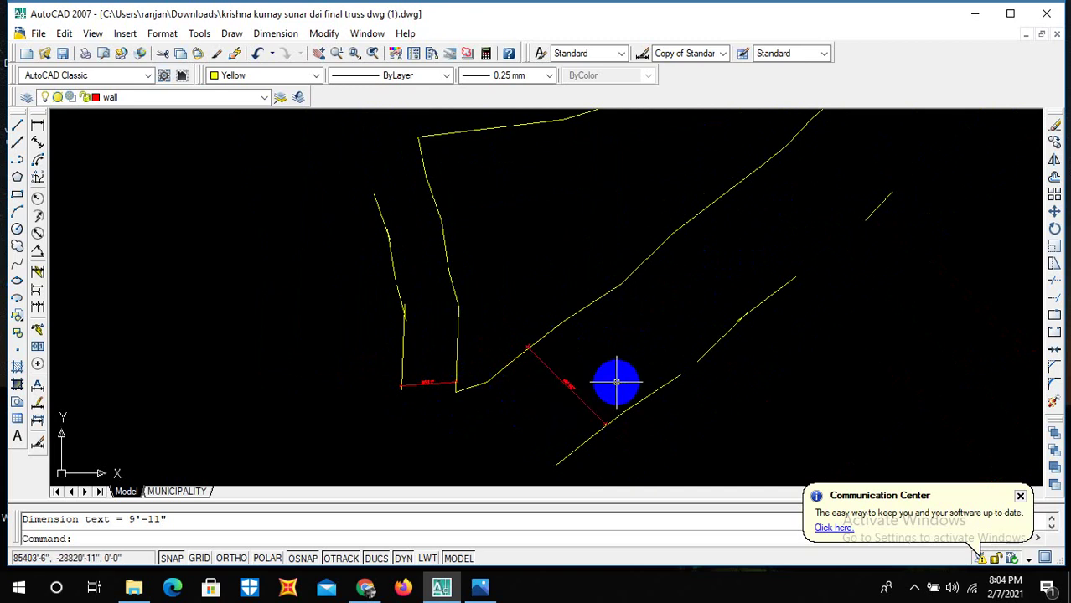
# Begin another aligned dimension from the plot's lower corner to the road edge.
pyautogui.click(37, 124)
pyautogui.click(487, 383)
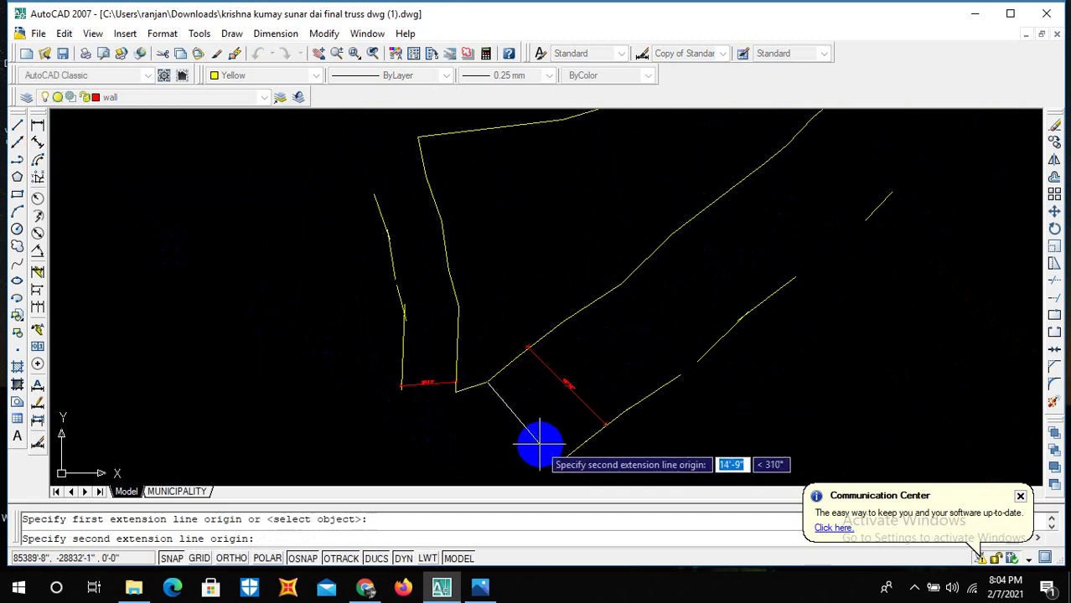
pyautogui.click(564, 458)
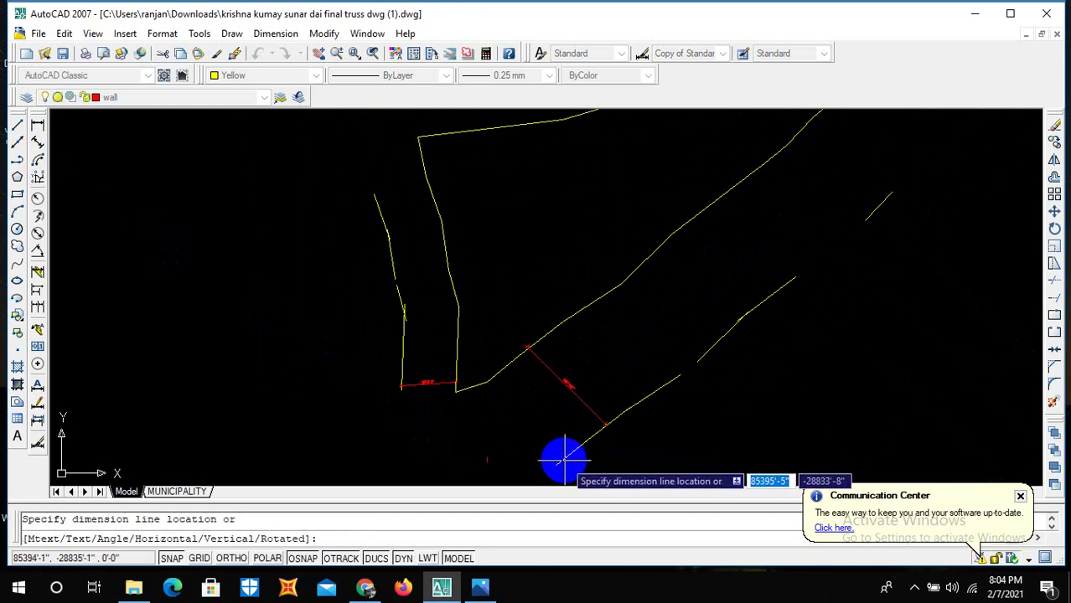
# Draw a line from the plot's lower corner to the road edge.
pyautogui.press('Escape')
pyautogui.click(18, 126)
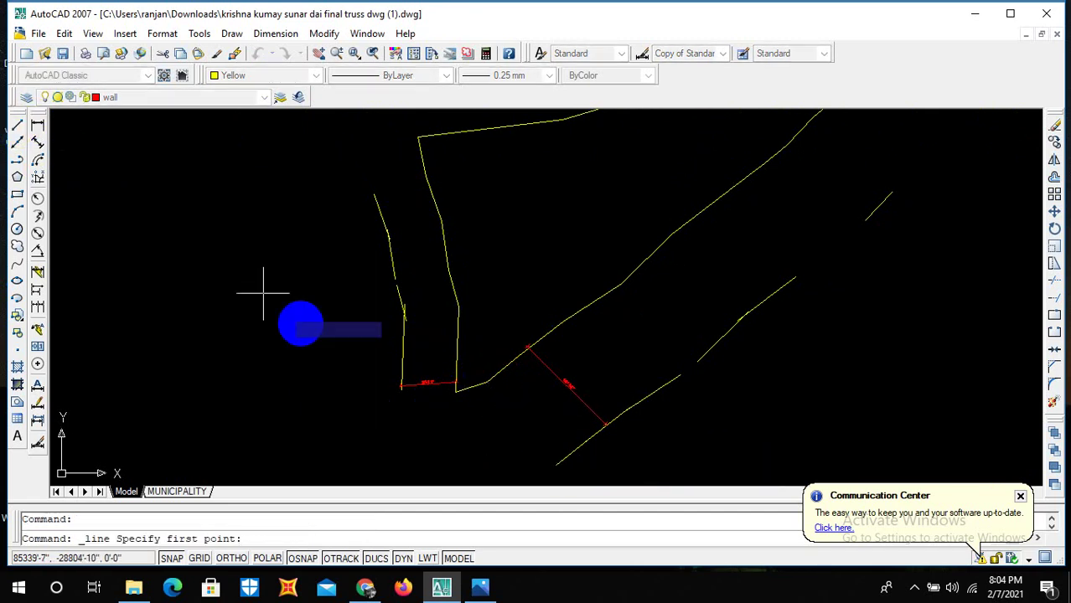
pyautogui.click(487, 383)
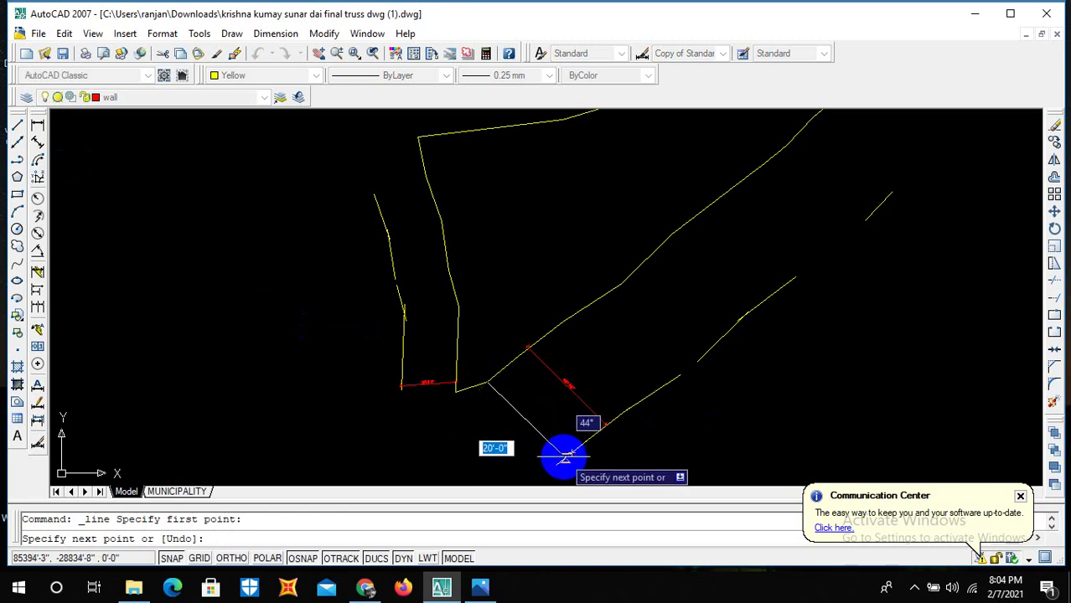
pyautogui.click(566, 454)
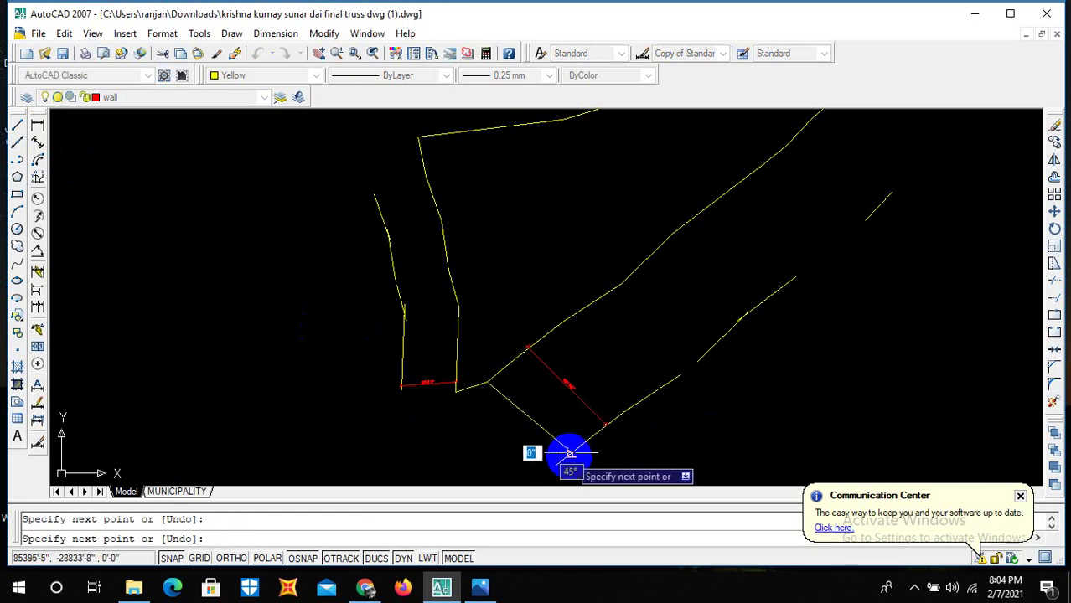
pyautogui.click(566, 453)
pyautogui.press('Escape')
pyautogui.scroll(3, 555, 444)
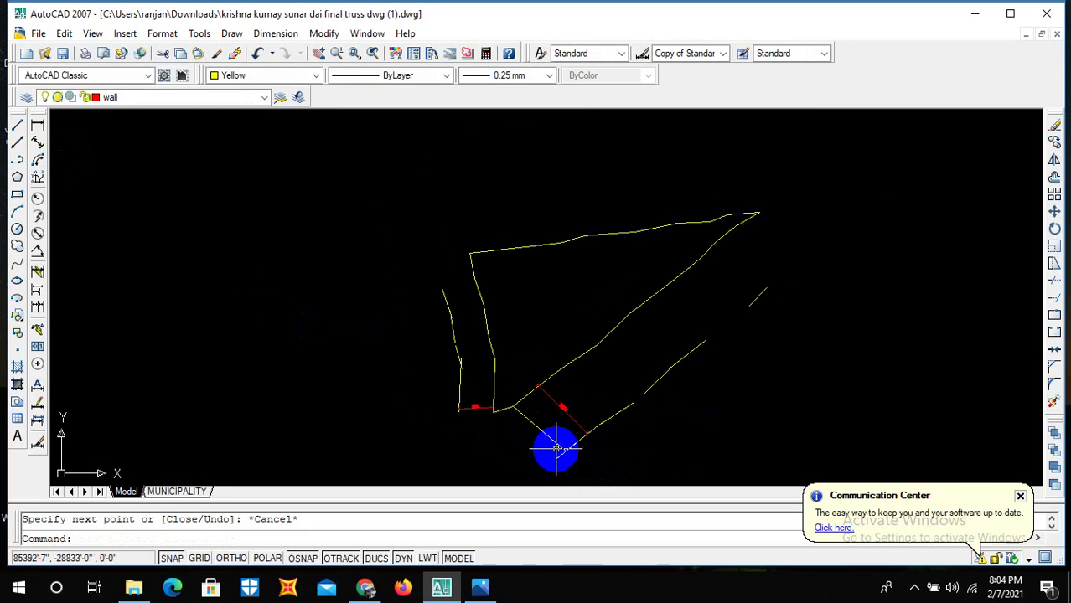
# Divide the corner-to-road line into 2 equal parts with DIV.
pyautogui.write('di')
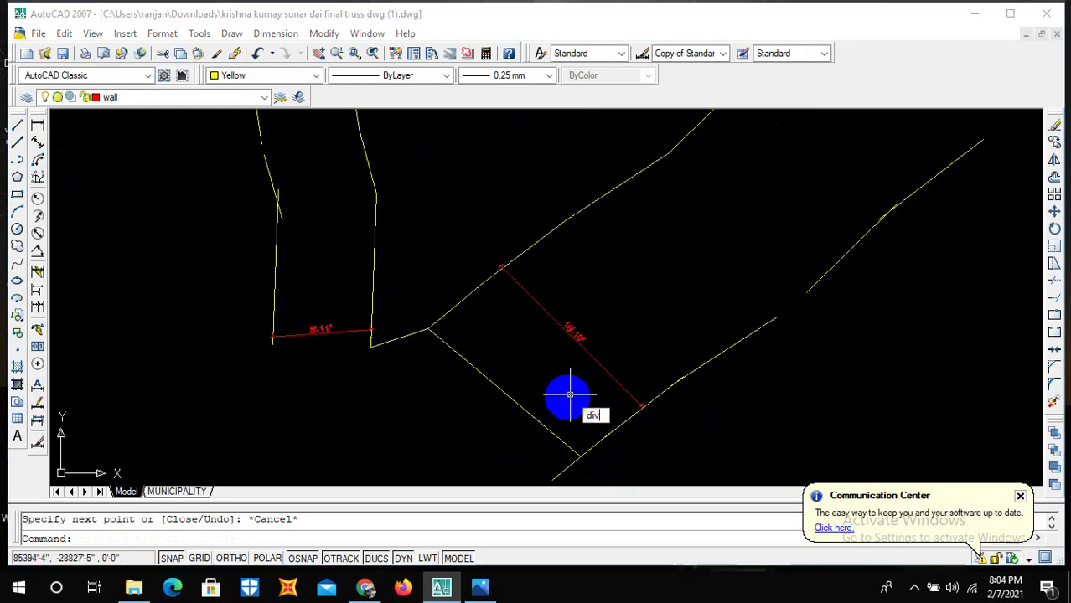
pyautogui.write('v')
pyautogui.press('Return')
pyautogui.click(508, 401)
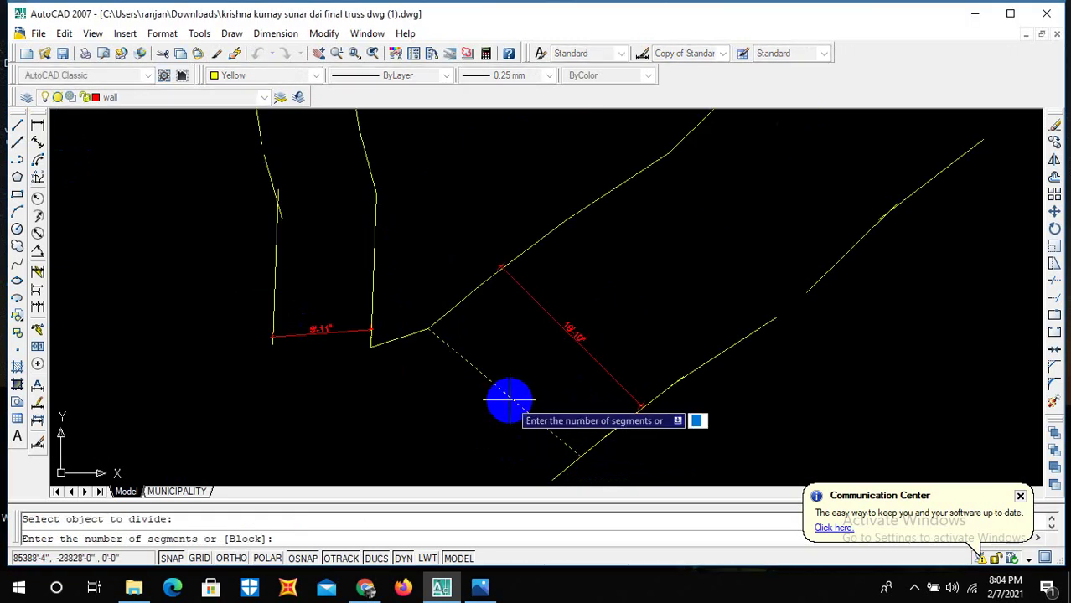
pyautogui.write('2')
pyautogui.press('Return')
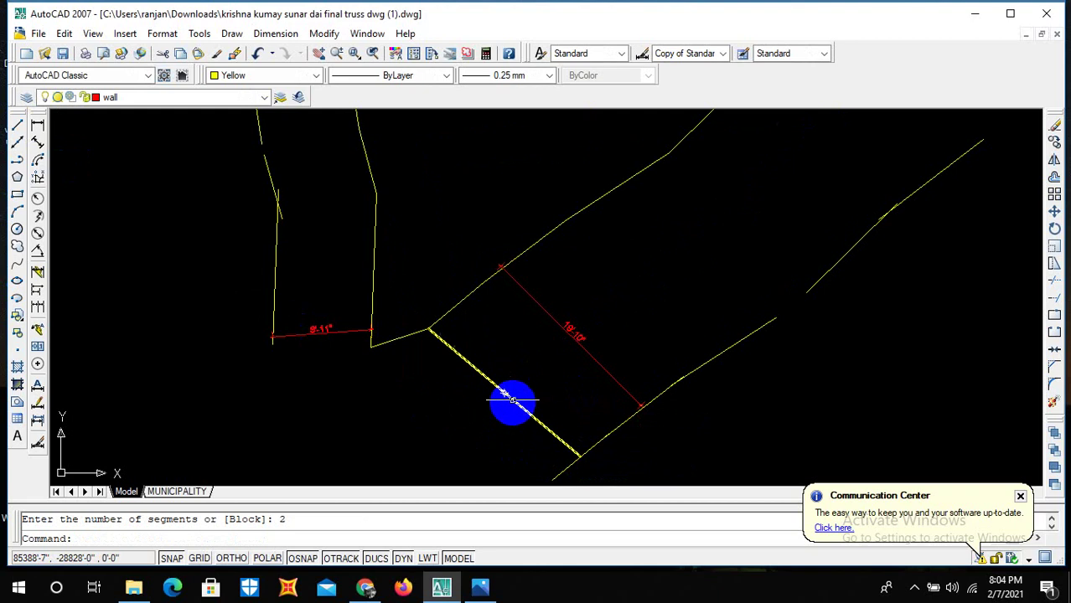
pyautogui.scroll(-2, 578, 406)
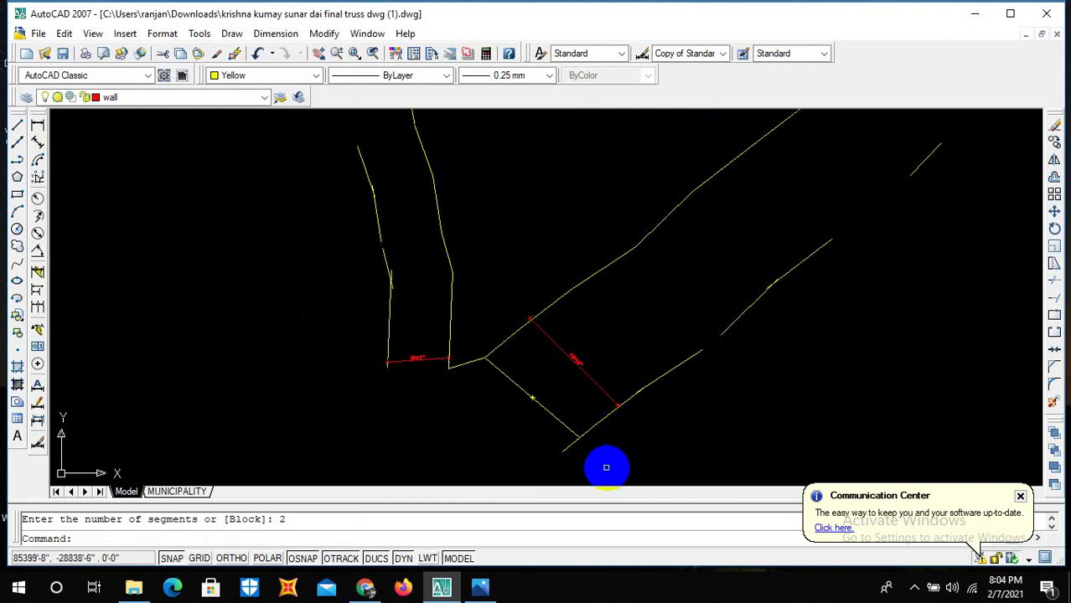
pyautogui.scroll(2, 536, 415)
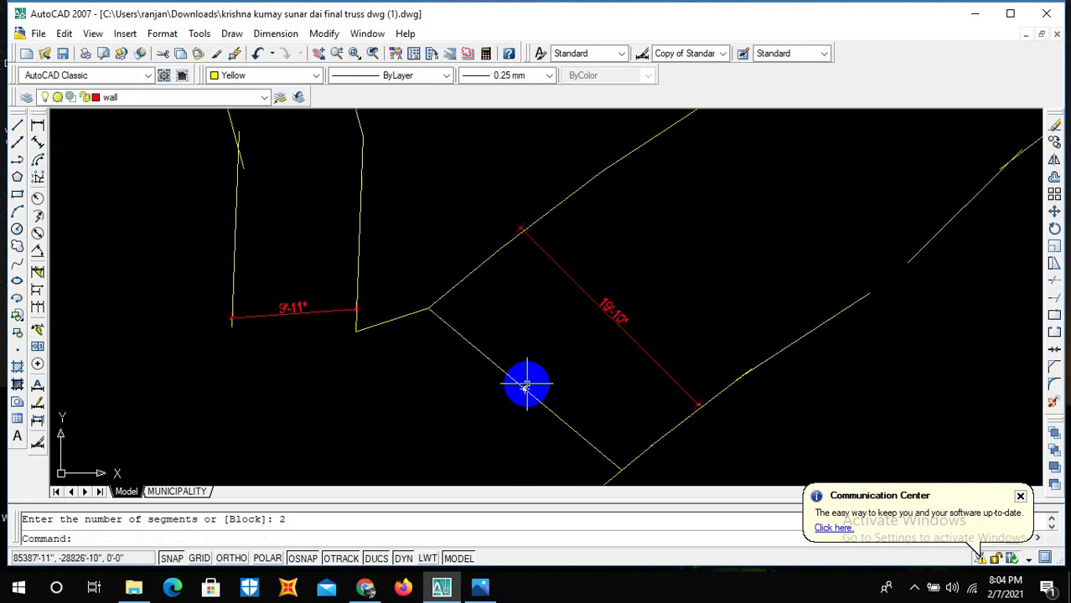
pyautogui.scroll(3, 523, 387)
pyautogui.scroll(-2, 576, 406)
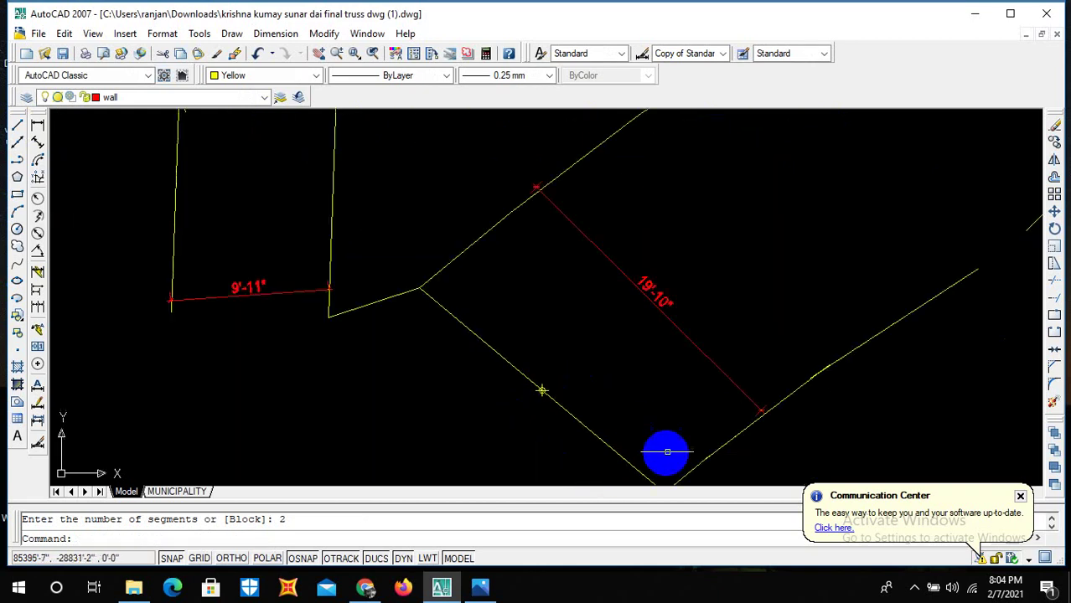
# Start COPY and select the 19'-10" dimension, the yellow boundary line and nearby lines.
pyautogui.write('co')
pyautogui.press('Return')
pyautogui.scroll(-3, 701, 450)
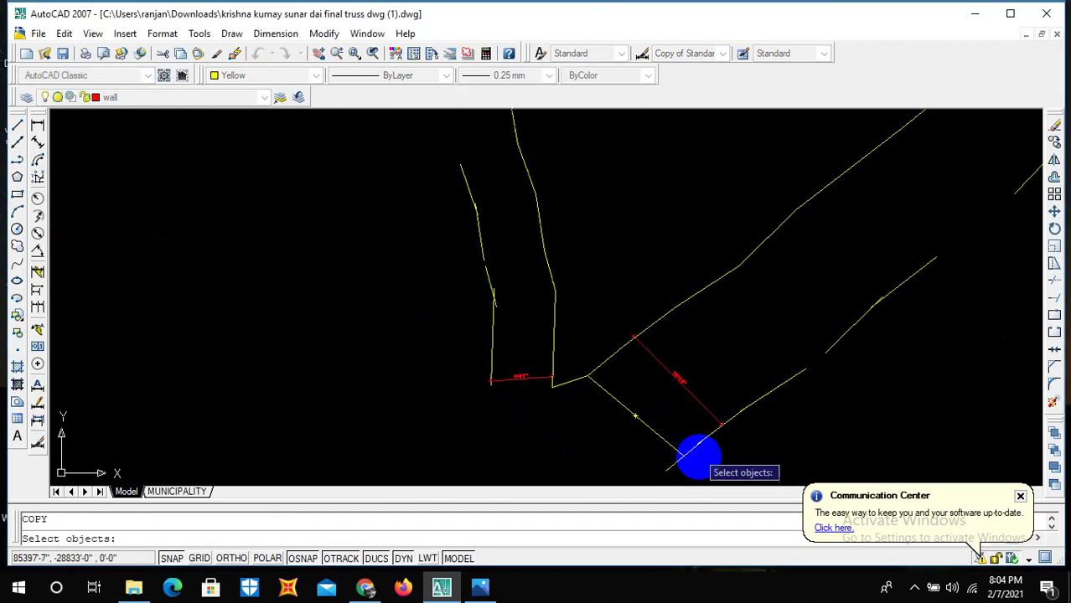
pyautogui.click(694, 446)
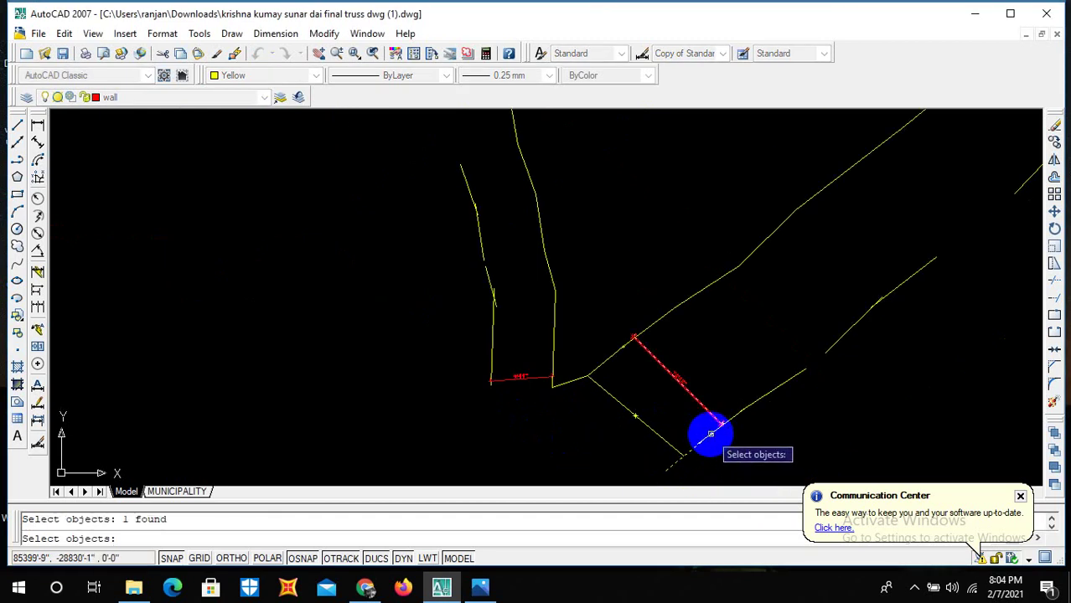
pyautogui.click(734, 414)
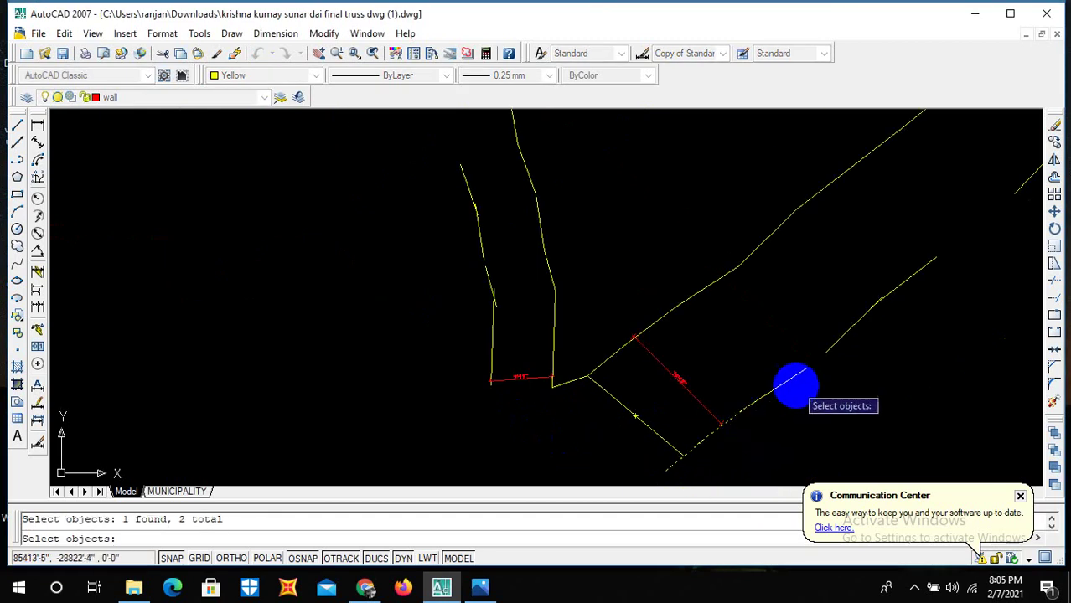
pyautogui.click(894, 341)
pyautogui.click(824, 353)
pyautogui.scroll(-3, 905, 315)
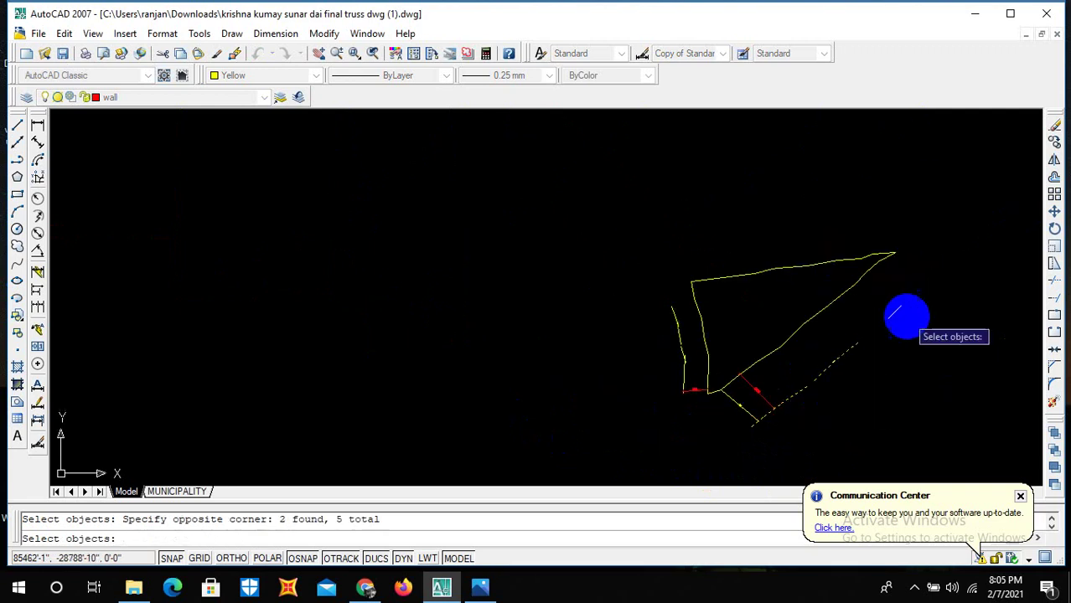
pyautogui.click(903, 326)
pyautogui.click(894, 299)
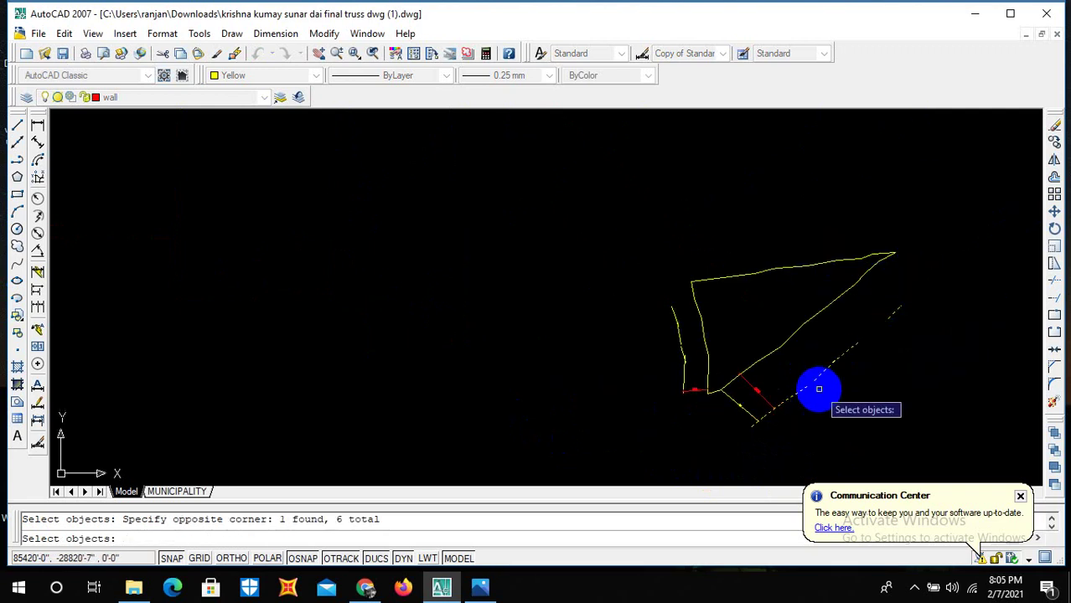
pyautogui.press('Return')
# Copy the selected dimension and lines 10'-0" across the plot from the line end.
pyautogui.scroll(3, 765, 423)
pyautogui.click(704, 409)
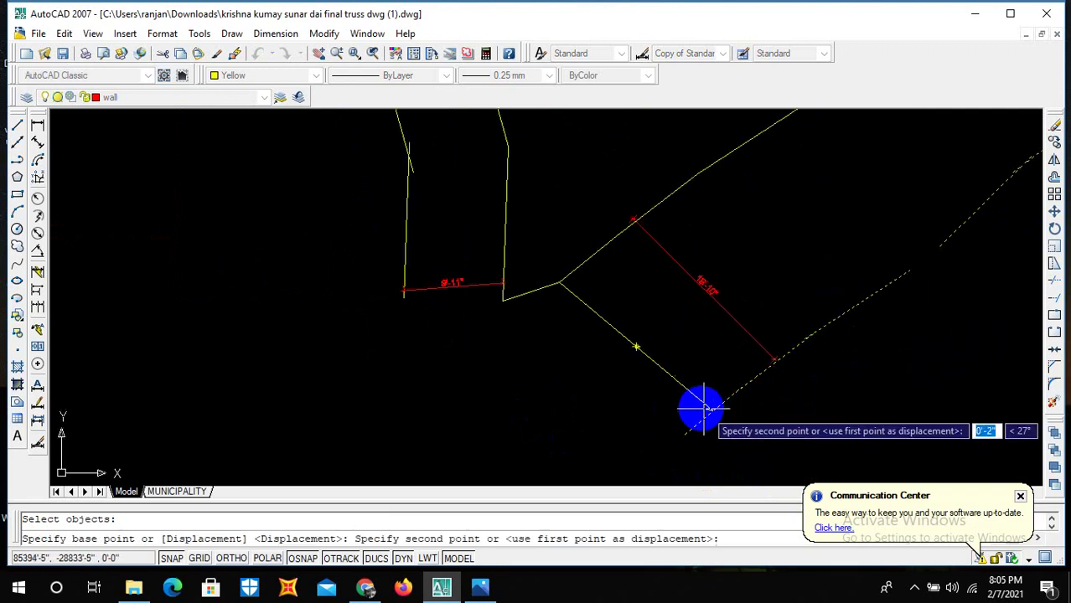
pyautogui.scroll(5, 634, 354)
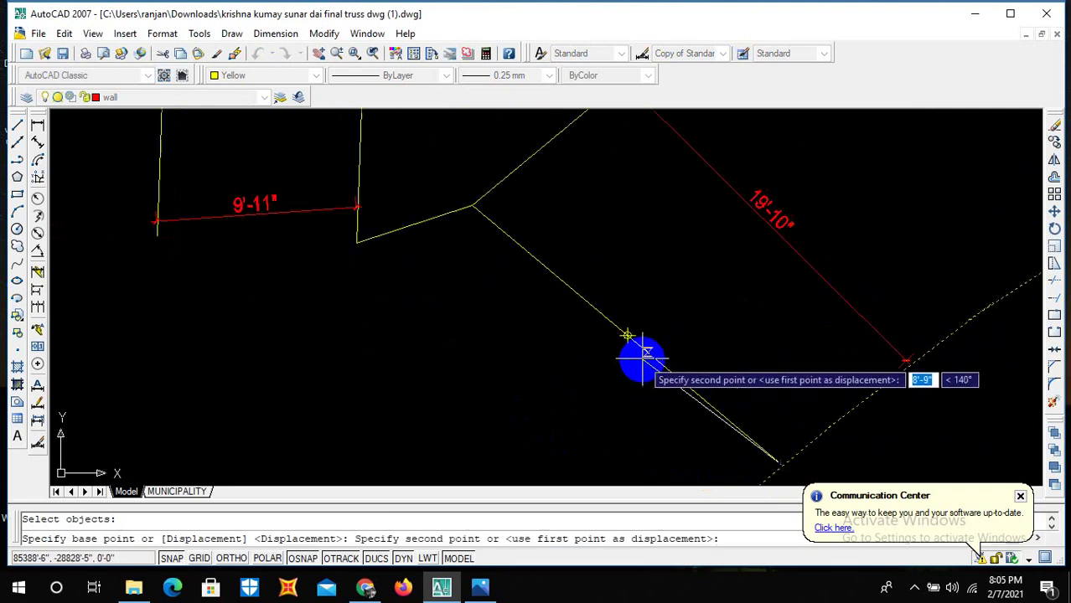
pyautogui.click(609, 312)
pyautogui.press('Escape')
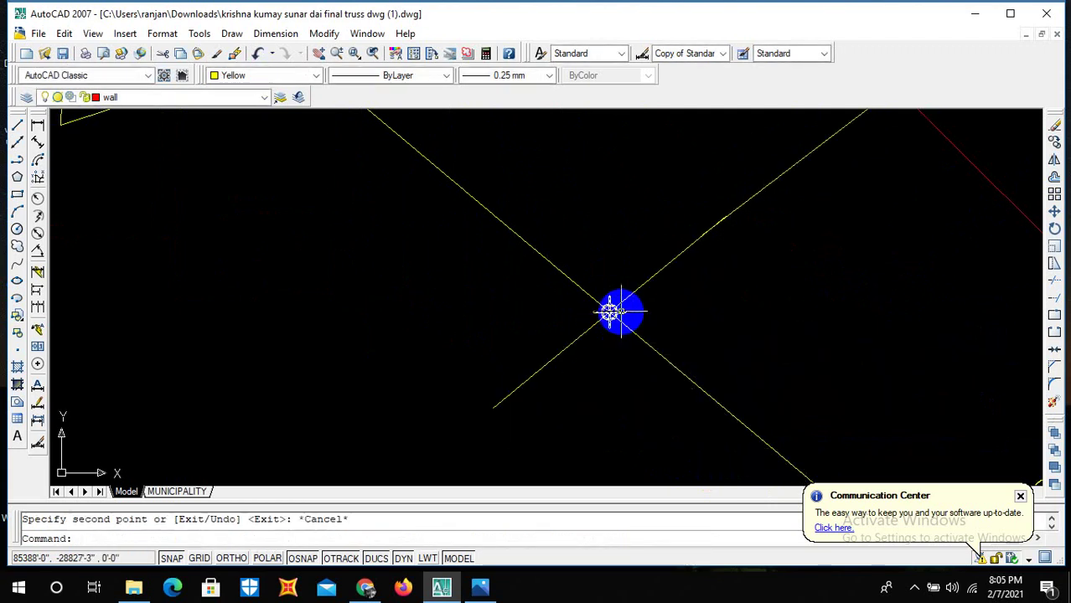
# Erase the leftover line at the intersection.
pyautogui.click(620, 312)
pyautogui.press('Delete')
pyautogui.scroll(-2, 564, 410)
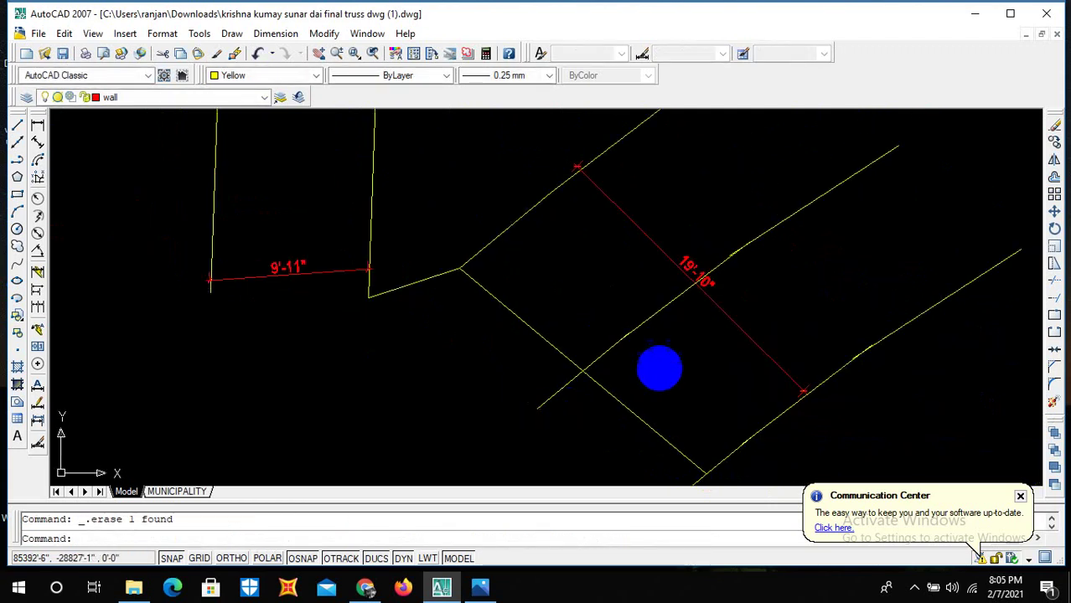
pyautogui.scroll(-2, 659, 366)
pyautogui.scroll(4, 603, 267)
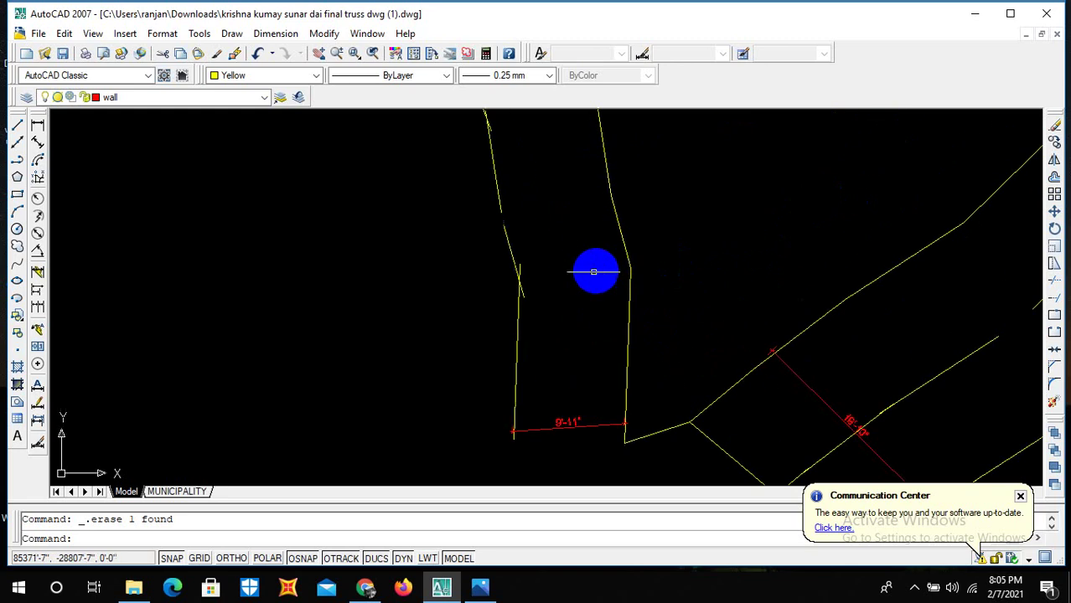
# Copy the left road edge polyline to sit parallel beside the original.
pyautogui.click(549, 335)
pyautogui.scroll(-2, 537, 341)
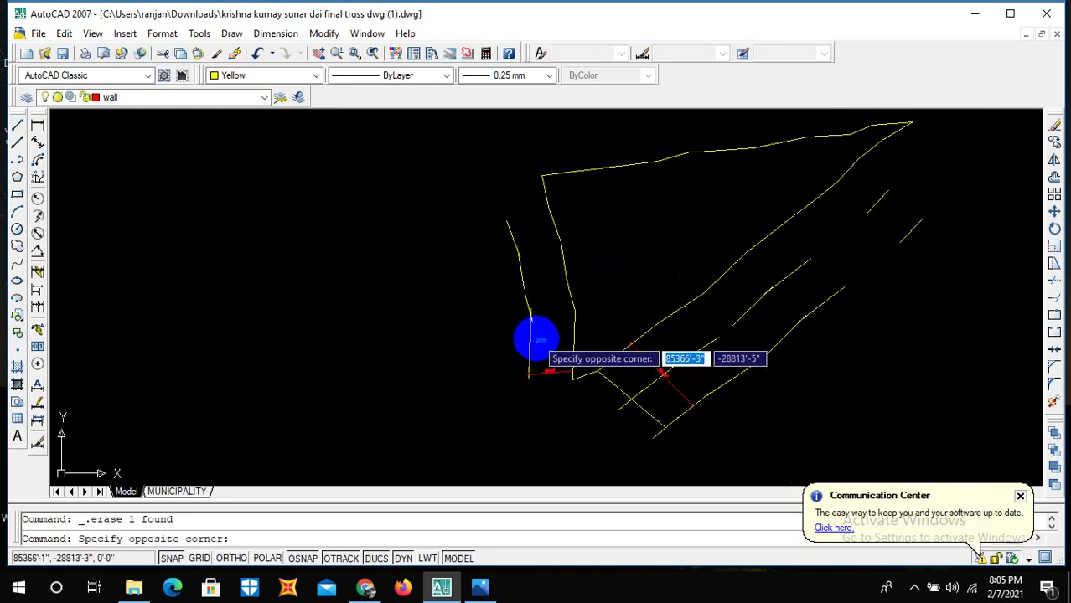
pyautogui.click(494, 240)
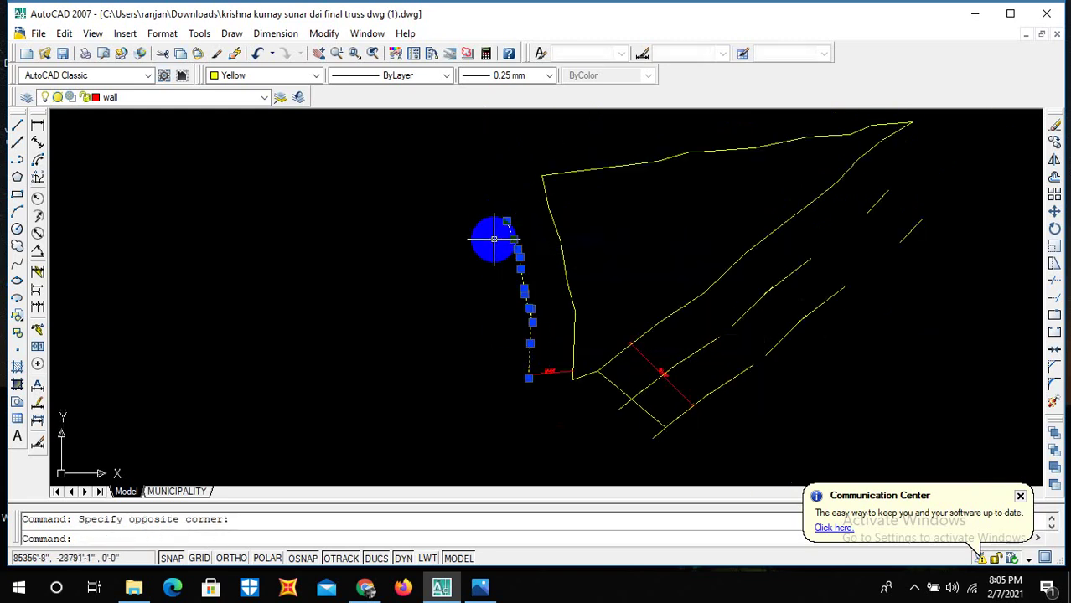
pyautogui.write('co')
pyautogui.press('Return')
pyautogui.scroll(3, 519, 335)
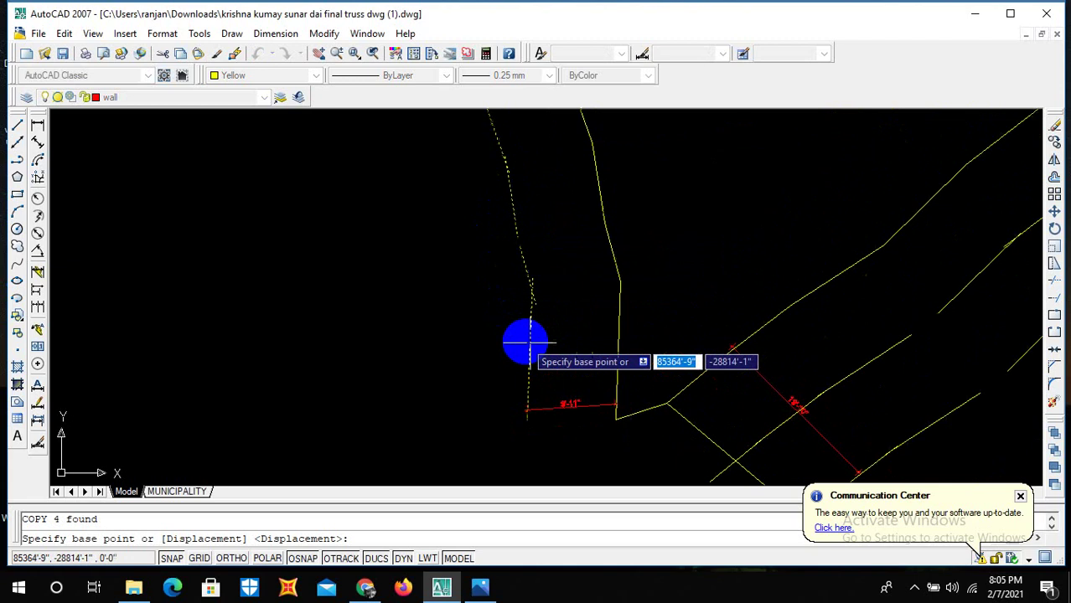
pyautogui.click(530, 292)
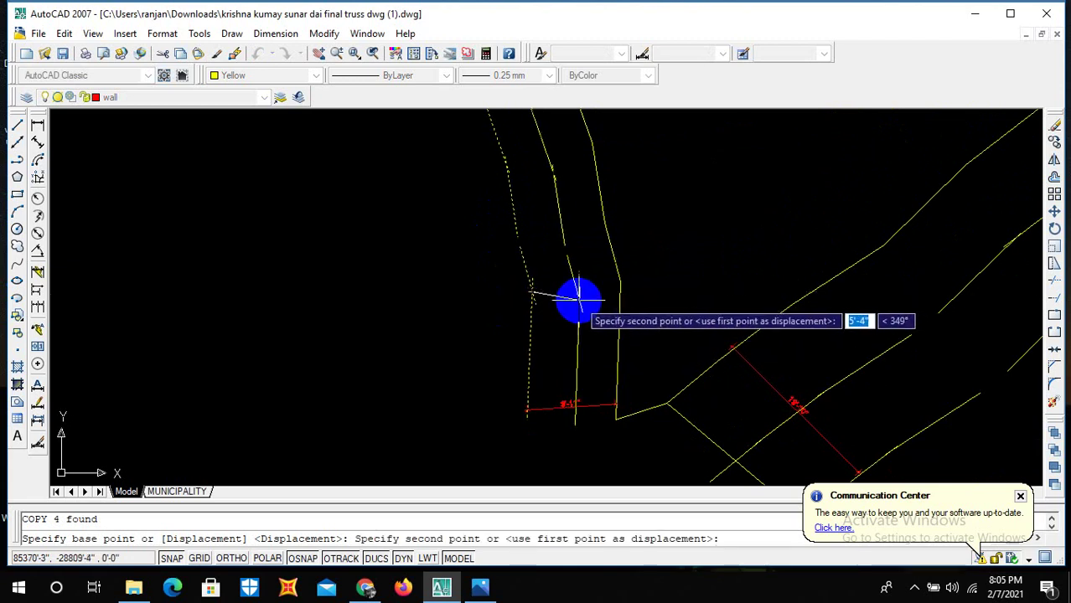
pyautogui.click(578, 299)
pyautogui.press('Escape')
pyautogui.scroll(4, 573, 379)
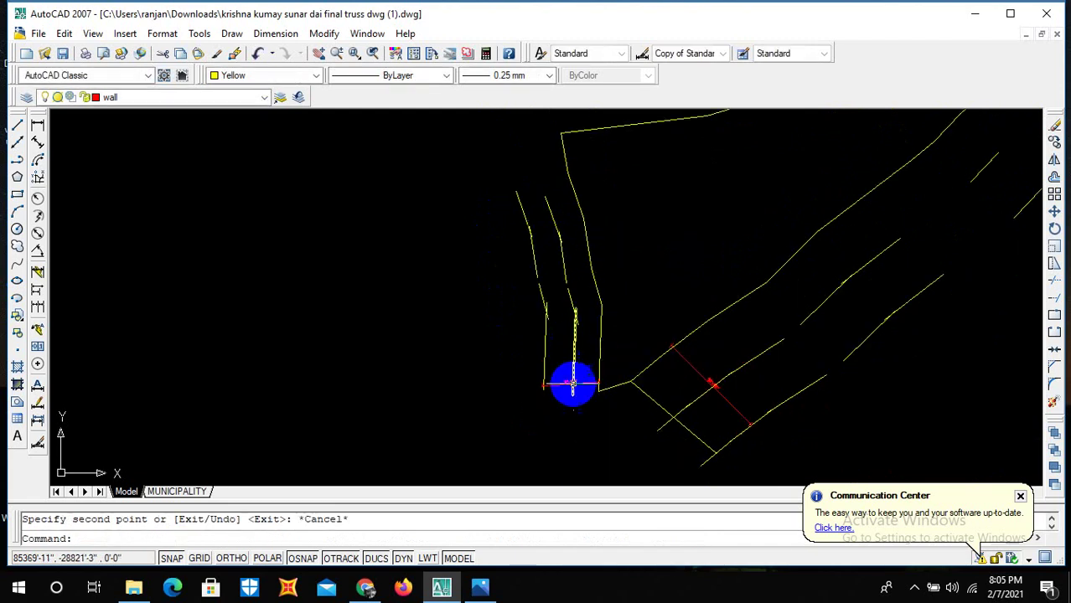
# Delete the 9'-11" setback dimension beside parcel 9's left side.
pyautogui.click(537, 417)
pyautogui.click(501, 349)
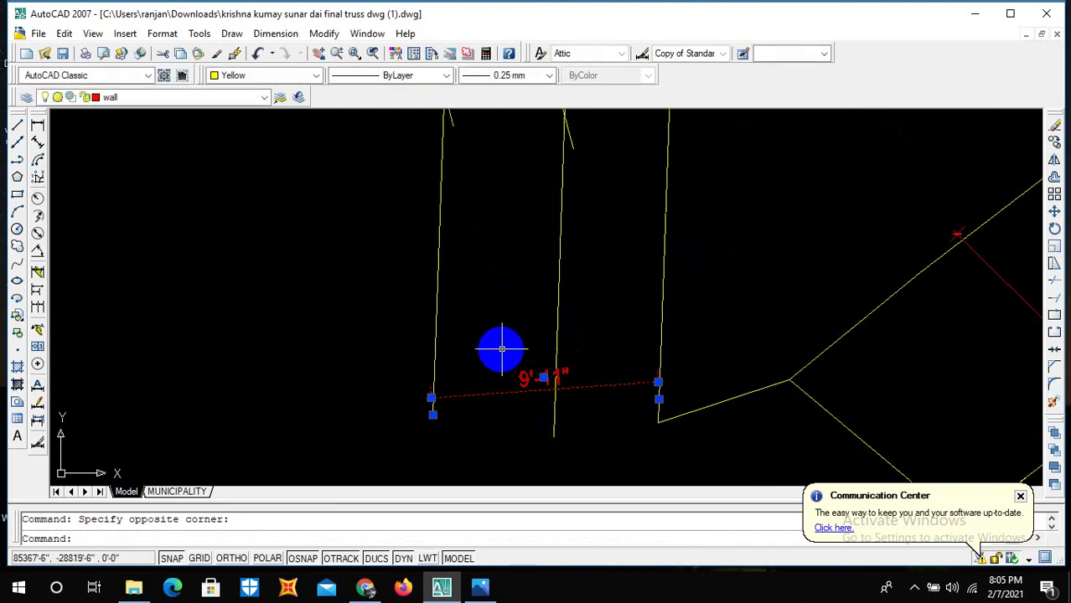
pyautogui.press('Delete')
pyautogui.scroll(-5, 501, 349)
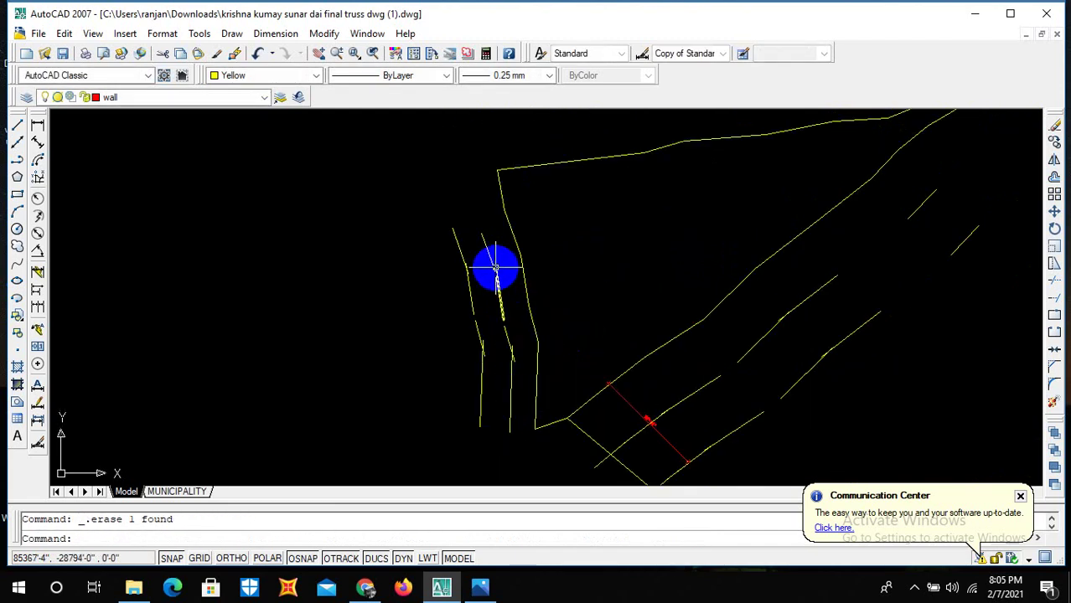
pyautogui.scroll(-2, 696, 375)
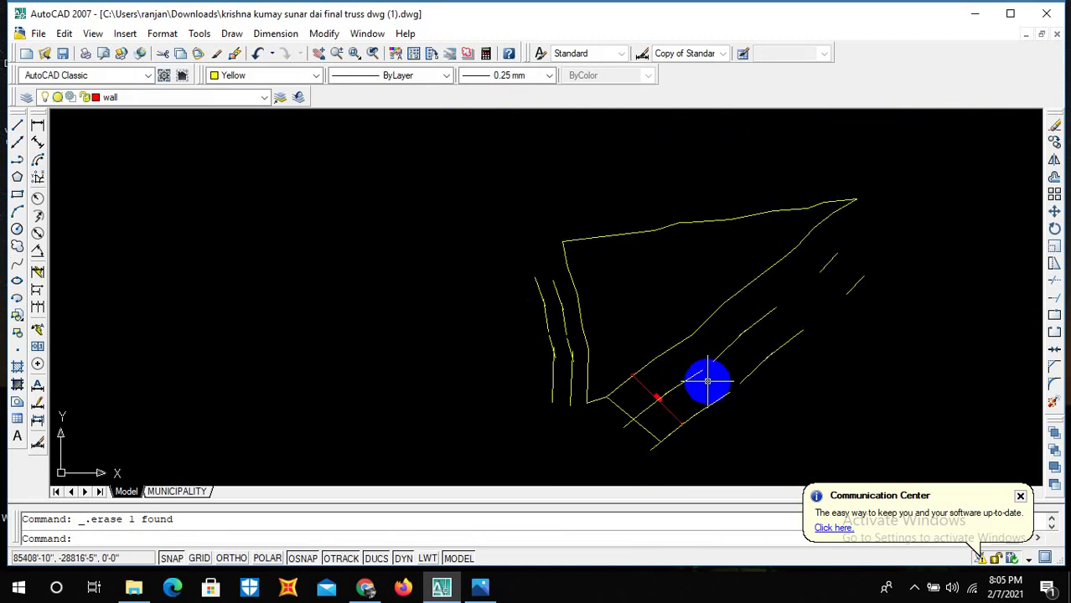
pyautogui.scroll(2, 708, 382)
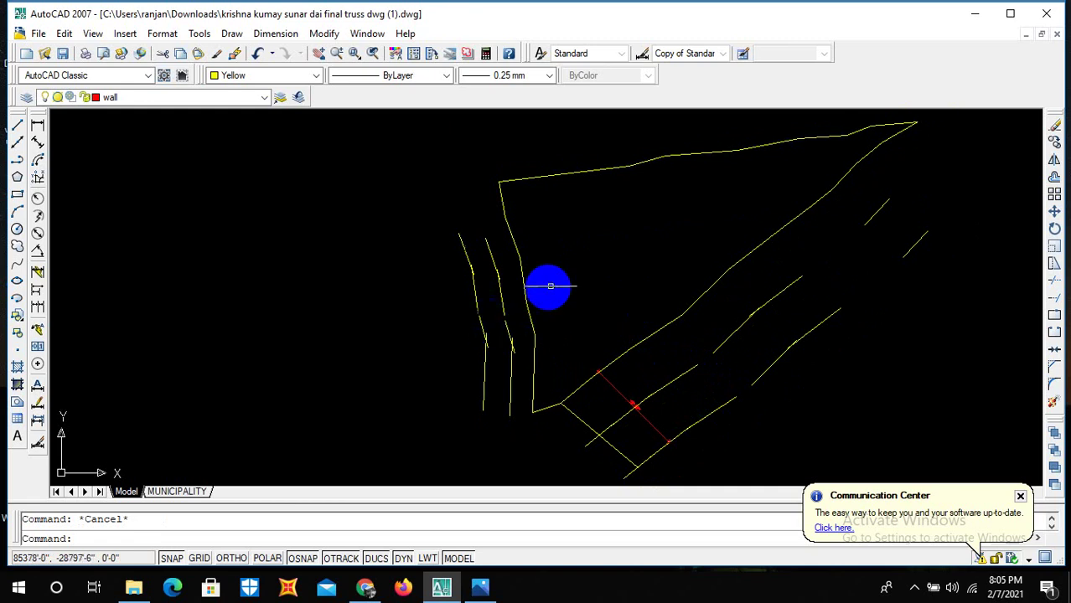
# Offset the first three road lines by 18.045 to create parallel copies.
pyautogui.write('o')
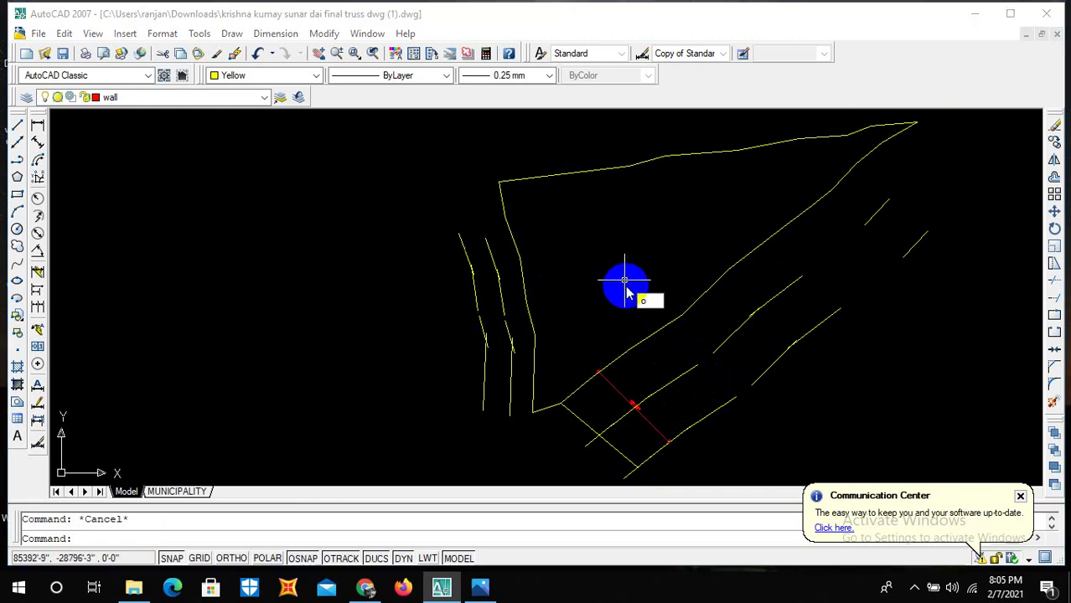
pyautogui.press('Return')
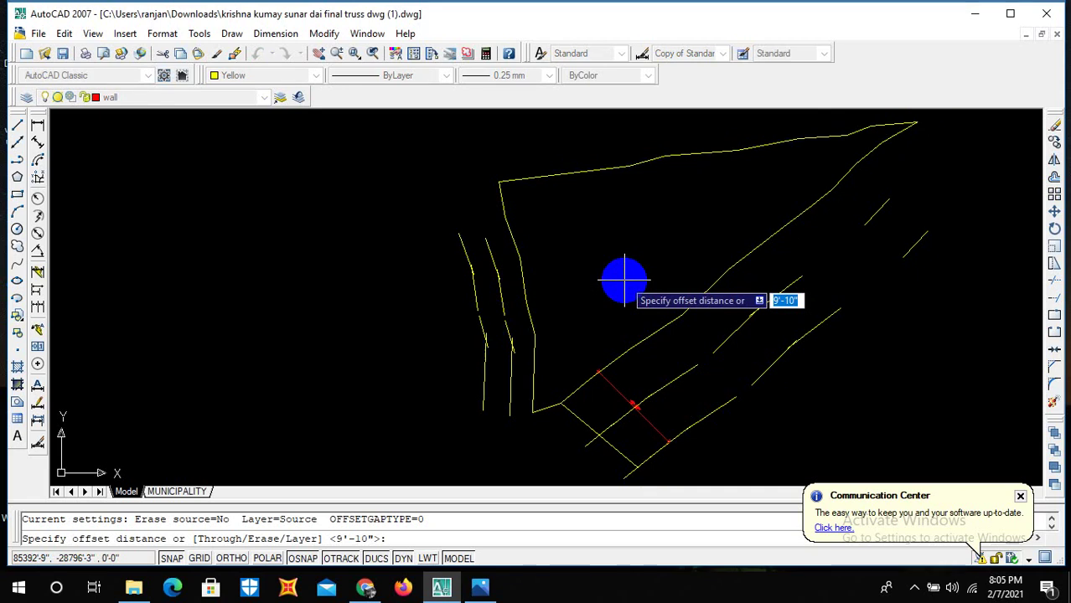
pyautogui.write('18.045')
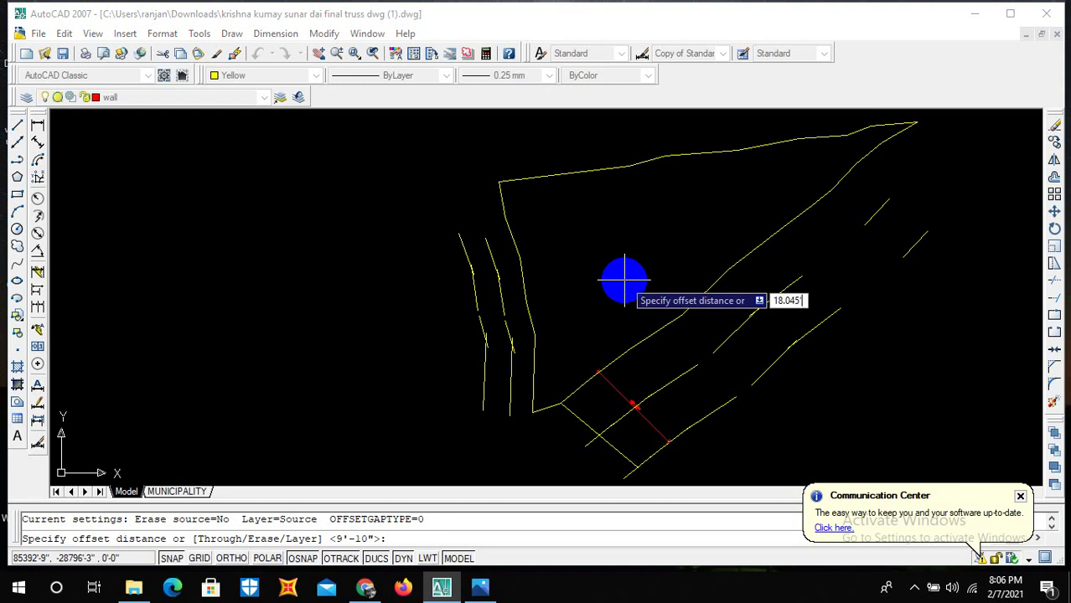
pyautogui.press('Return')
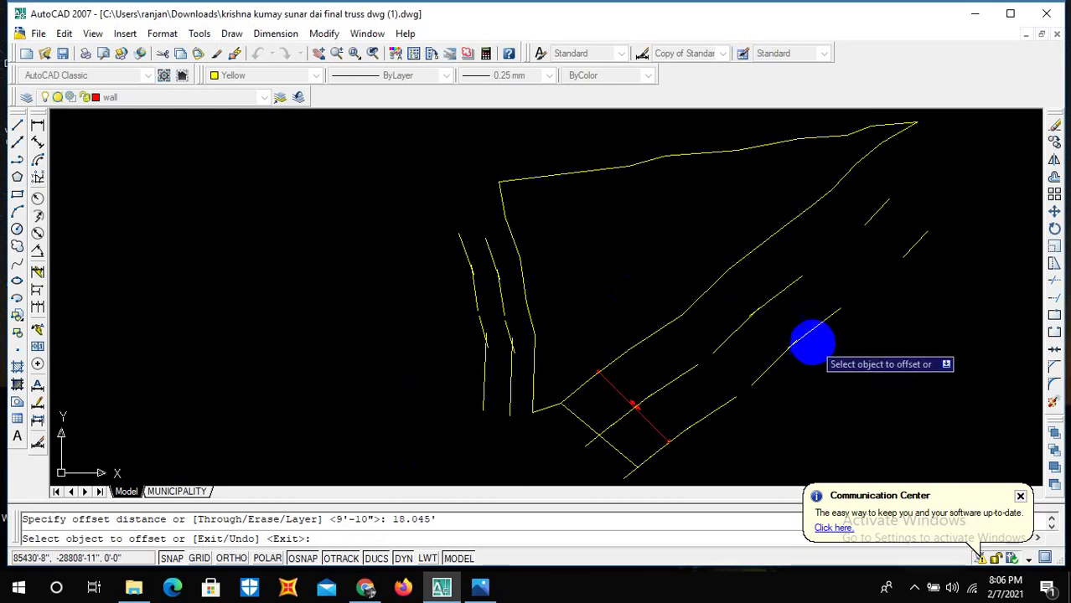
pyautogui.click(658, 386)
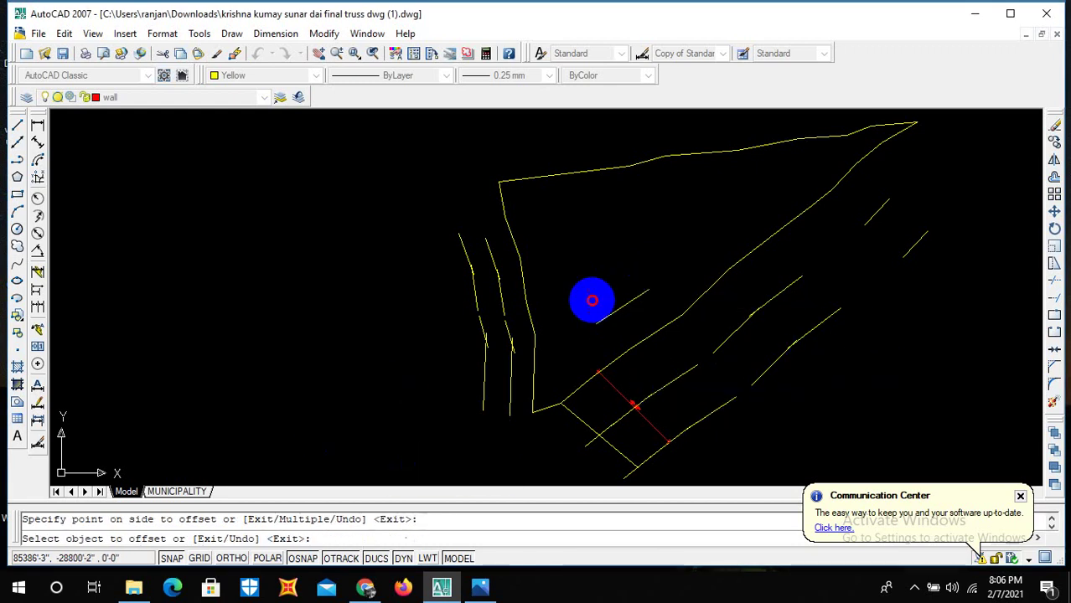
pyautogui.click(588, 301)
pyautogui.click(611, 420)
pyautogui.click(561, 361)
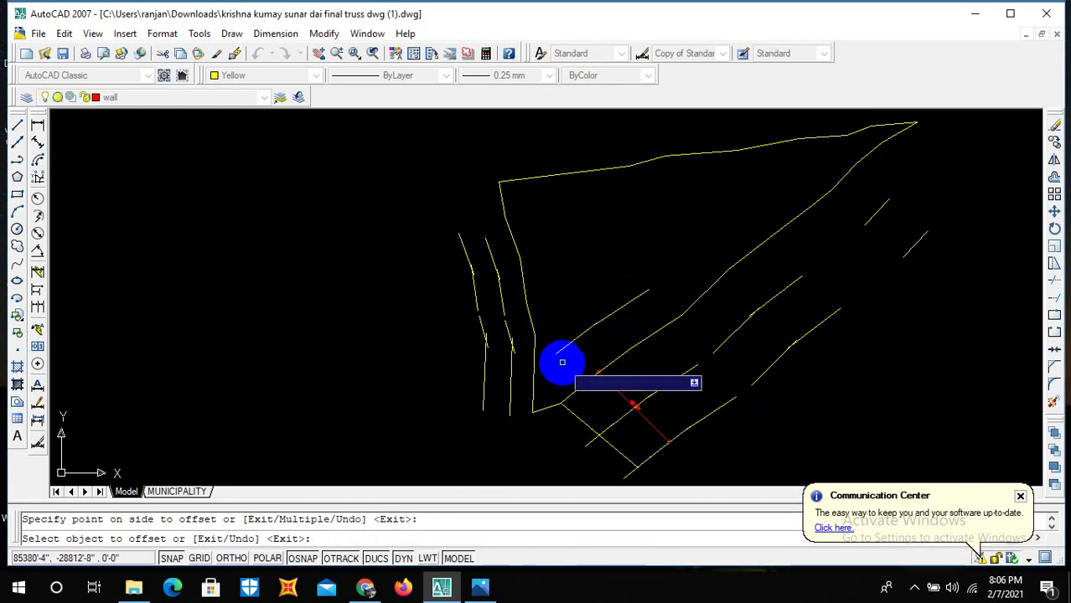
pyautogui.click(562, 376)
pyautogui.click(760, 345)
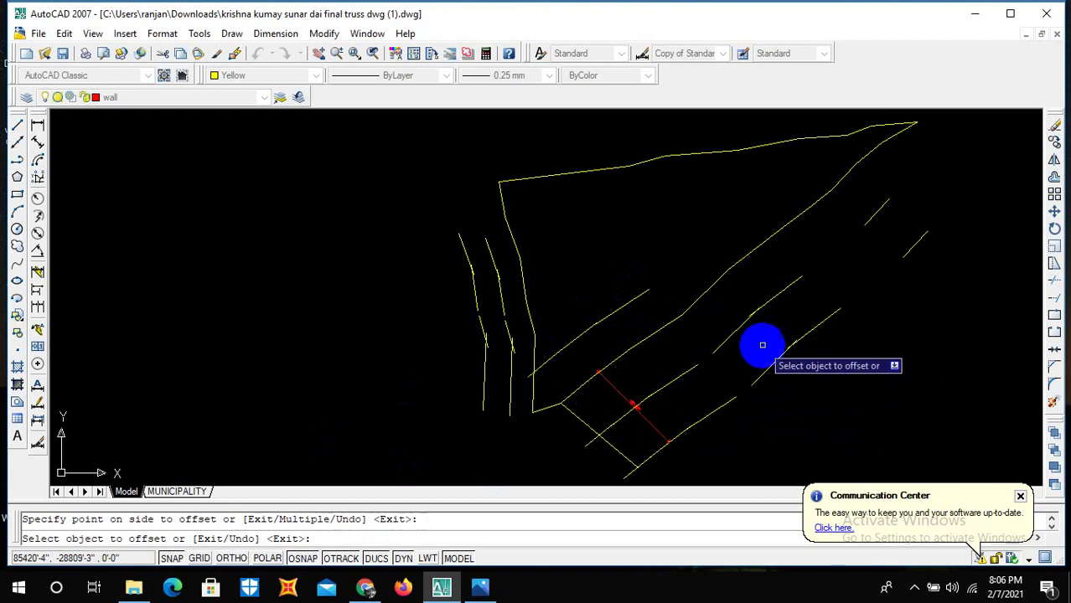
# Offset three more road lines, including the short diagonal, by 18.045.
pyautogui.click(708, 294)
pyautogui.click(743, 313)
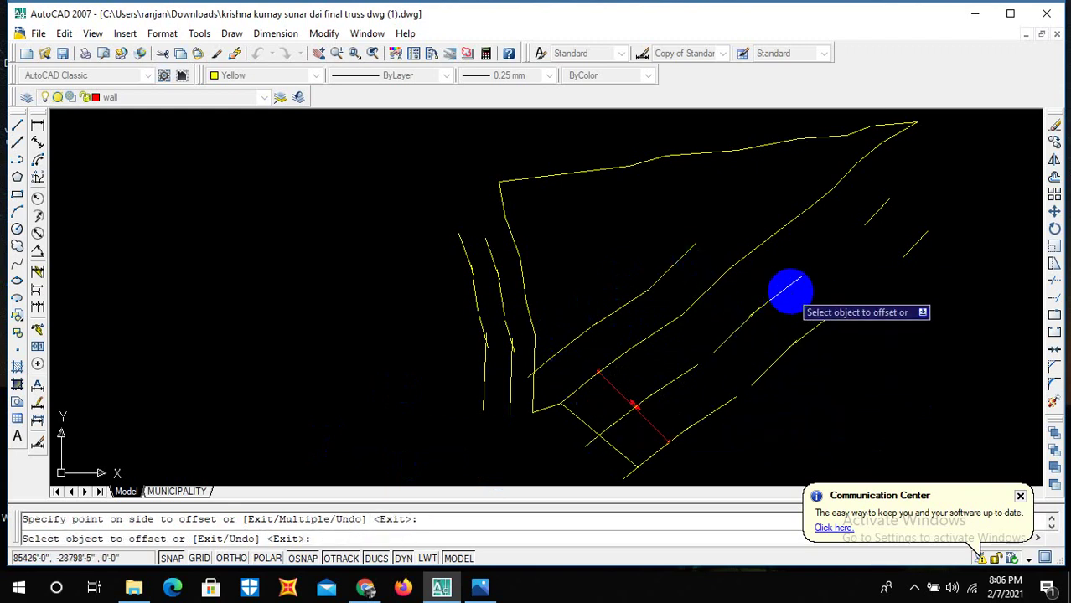
pyautogui.click(779, 277)
pyautogui.click(810, 262)
pyautogui.click(878, 209)
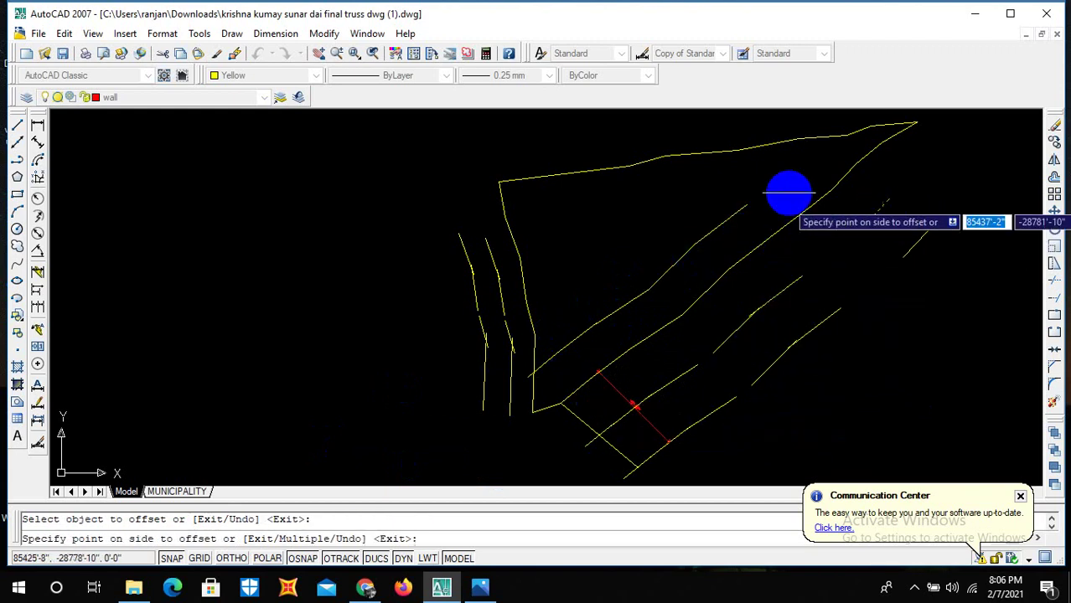
pyautogui.click(779, 189)
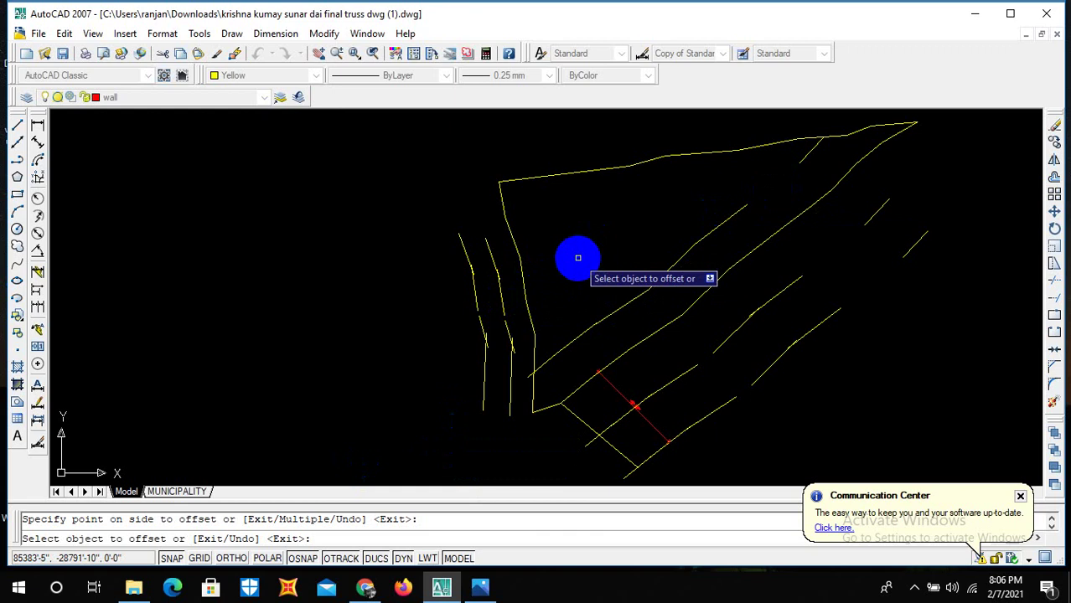
pyautogui.write('1')
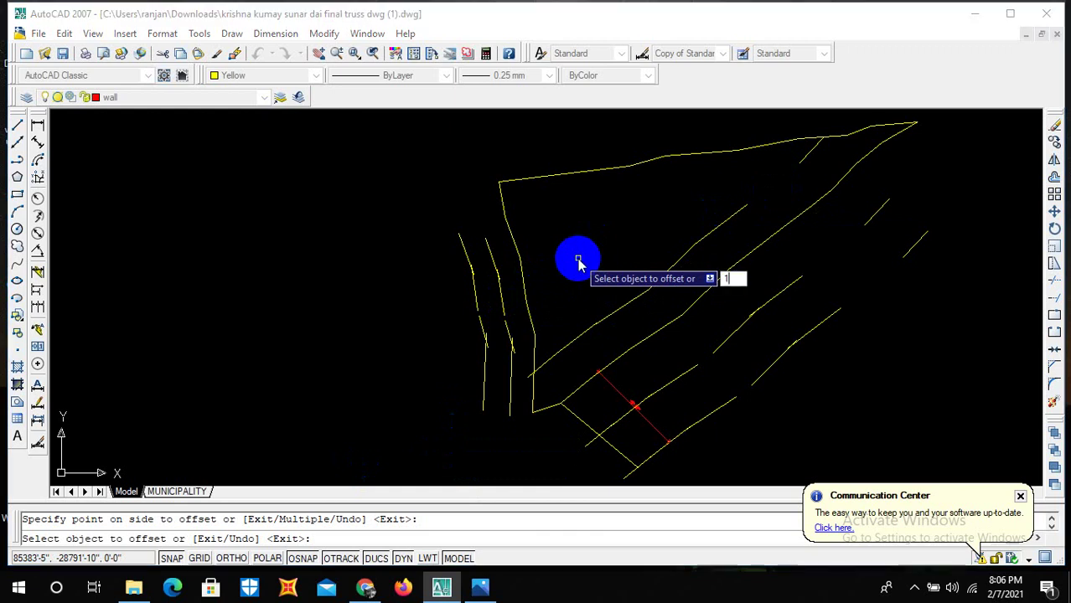
pyautogui.press('Escape')
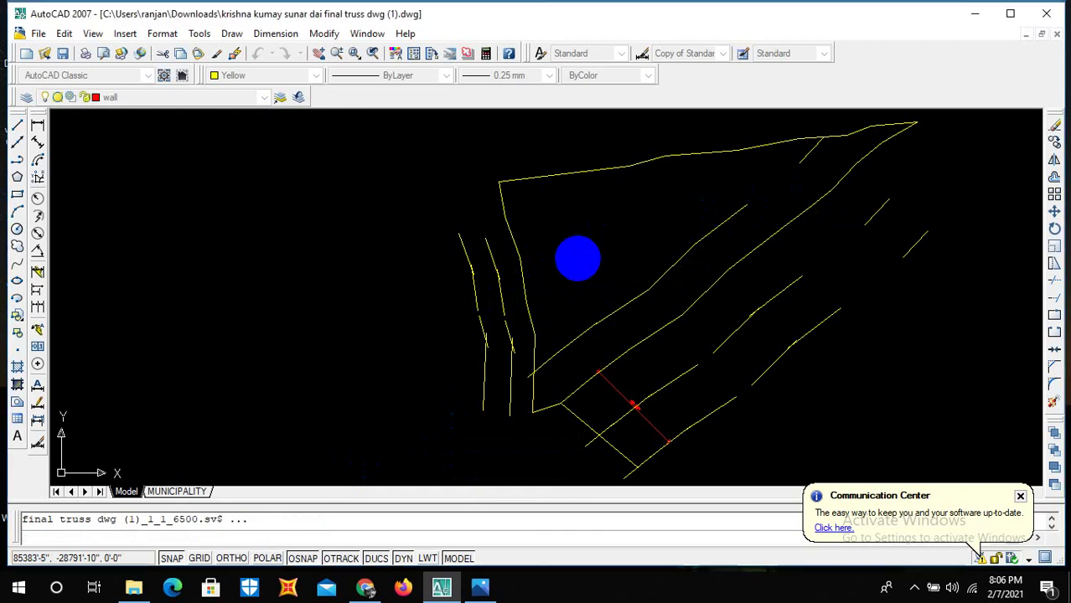
# Offset the first two boundary lines, including the left edge, 14.76' inside the plot.
pyautogui.write('o')
pyautogui.press('Return')
pyautogui.write('14.76')
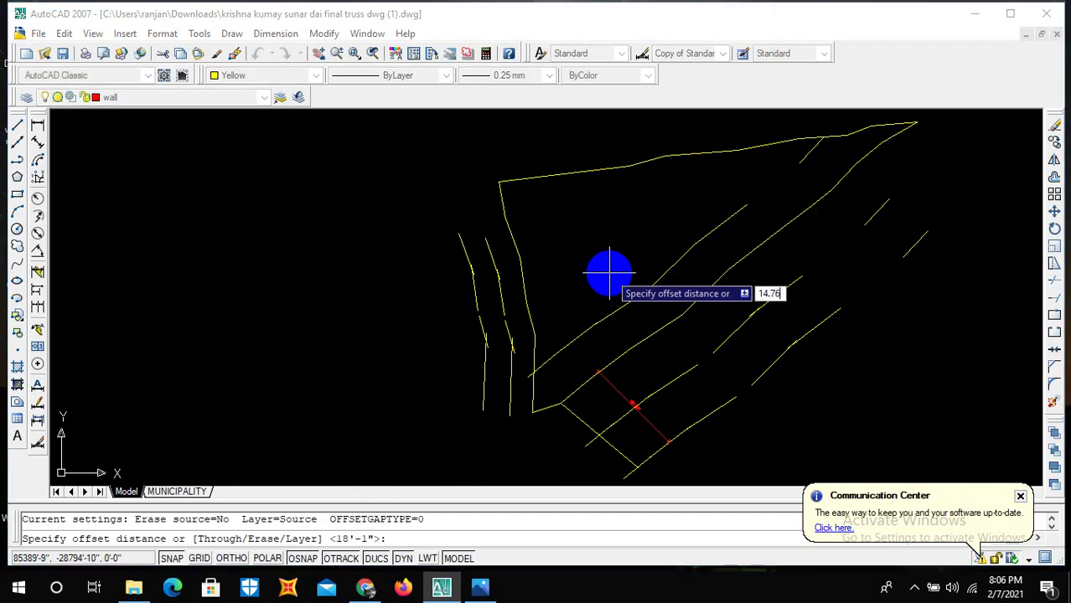
pyautogui.press('Return')
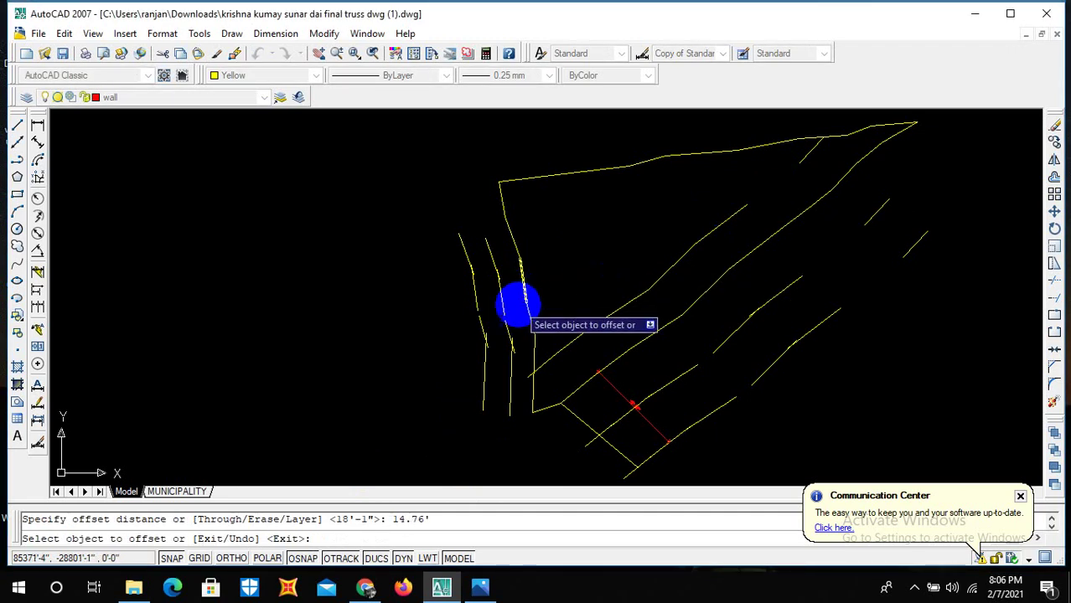
pyautogui.click(496, 299)
pyautogui.click(569, 272)
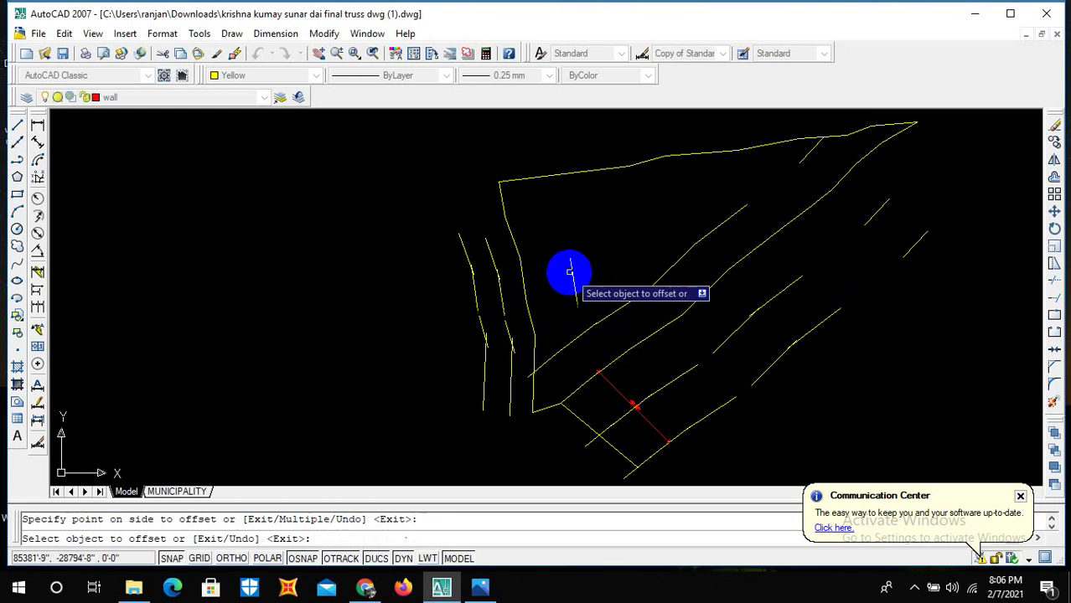
pyautogui.click(490, 249)
pyautogui.click(568, 222)
# Offset the diagonal and one more boundary line 14.76' inside the plot.
pyautogui.scroll(3, 528, 369)
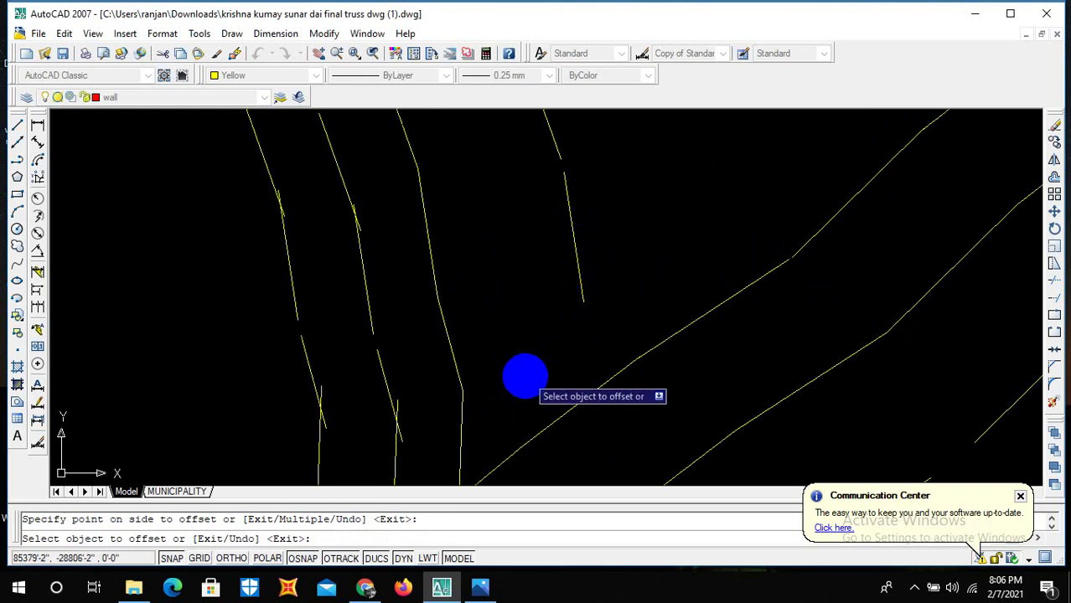
pyautogui.scroll(-2, 524, 359)
pyautogui.click(609, 308)
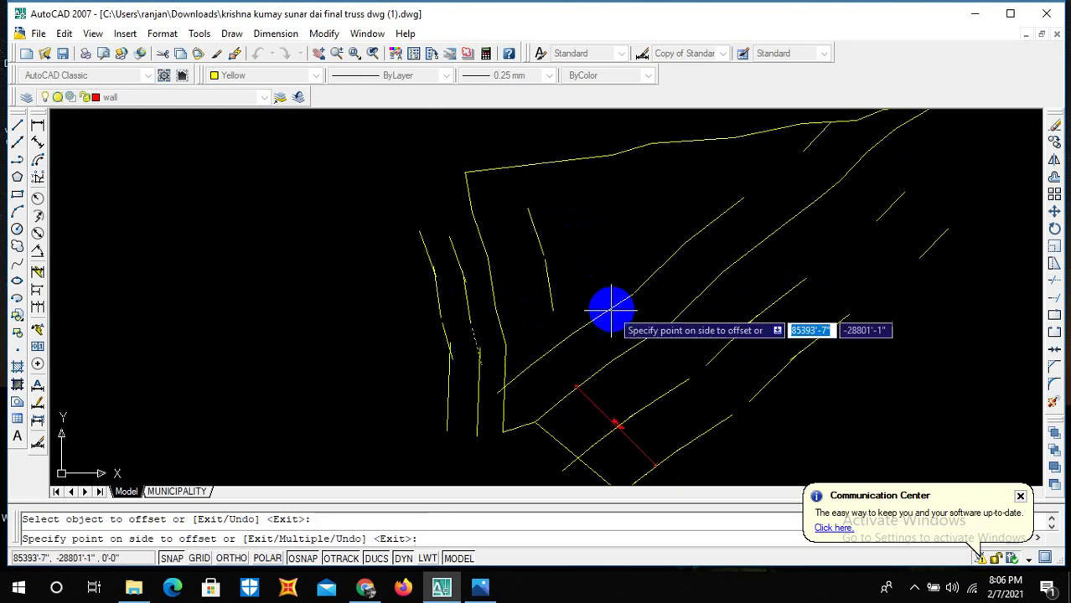
pyautogui.click(557, 375)
pyautogui.click(479, 406)
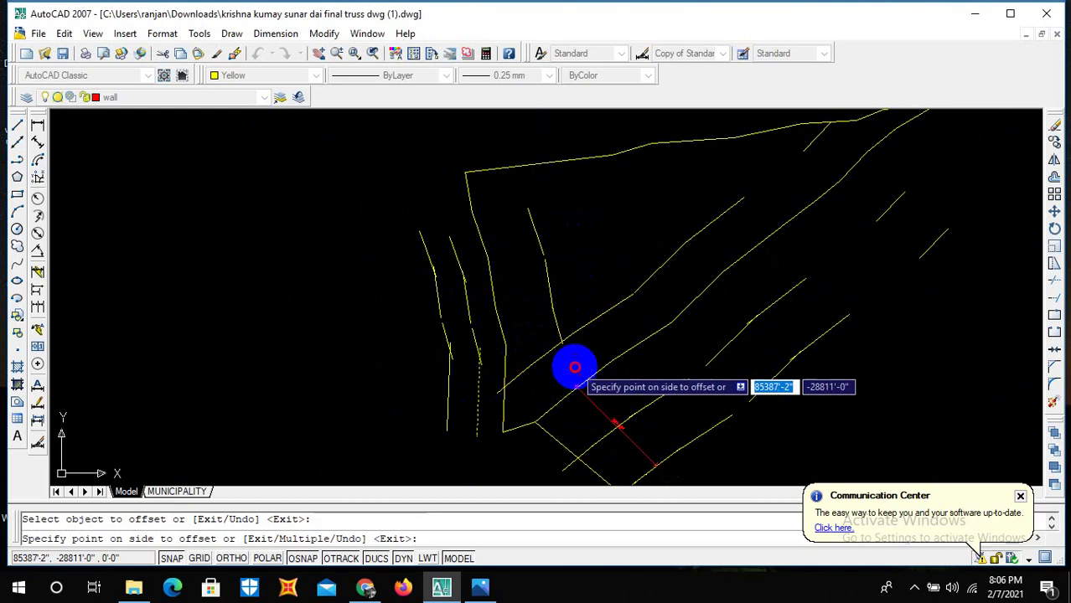
pyautogui.click(569, 366)
pyautogui.press('Escape')
pyautogui.scroll(-4, 566, 361)
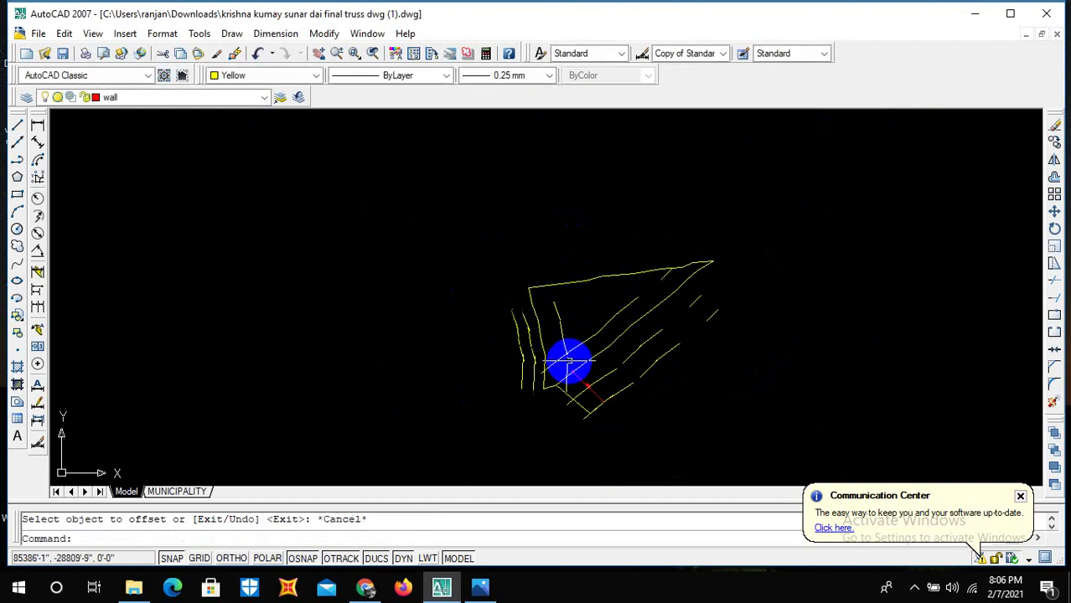
pyautogui.scroll(3, 577, 308)
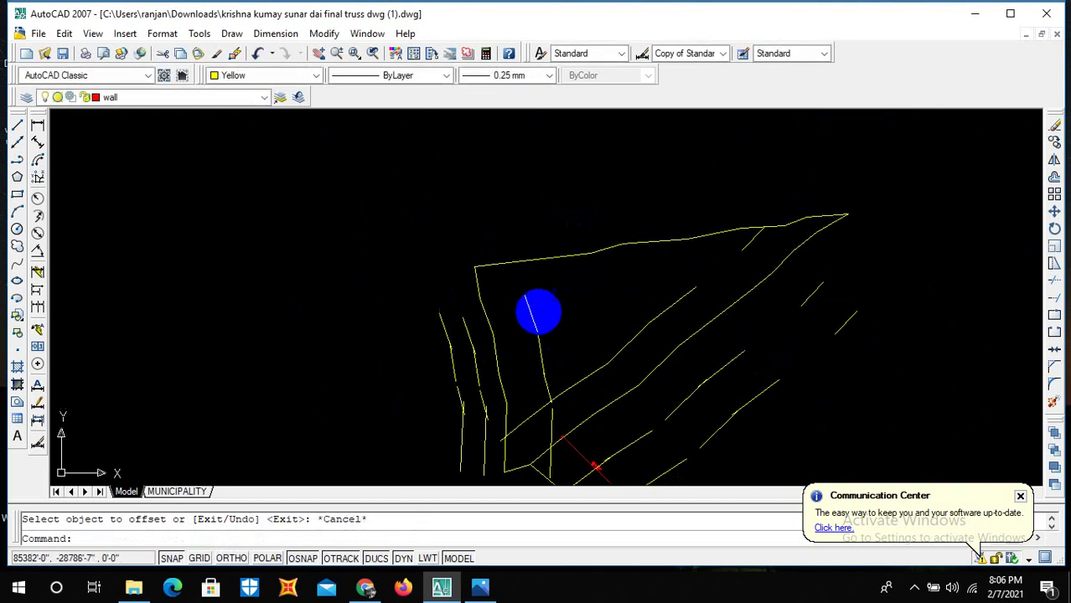
# Run EXTEND twice on the setback lines toward the top plot boundary.
pyautogui.write('ex')
pyautogui.press('Return')
pyautogui.press('Return')
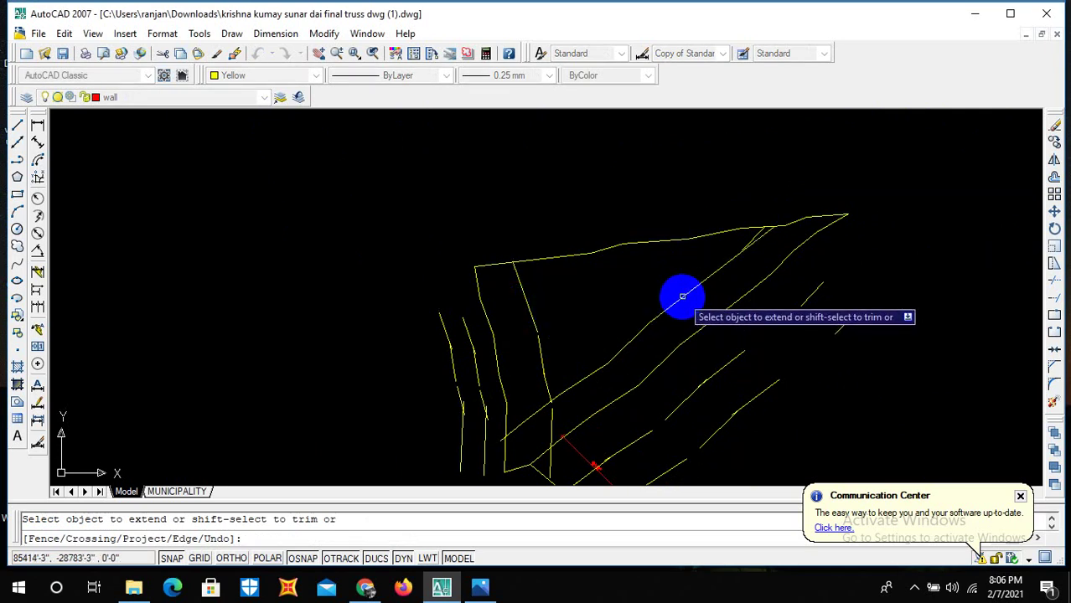
pyautogui.press('Escape')
pyautogui.scroll(2, 759, 243)
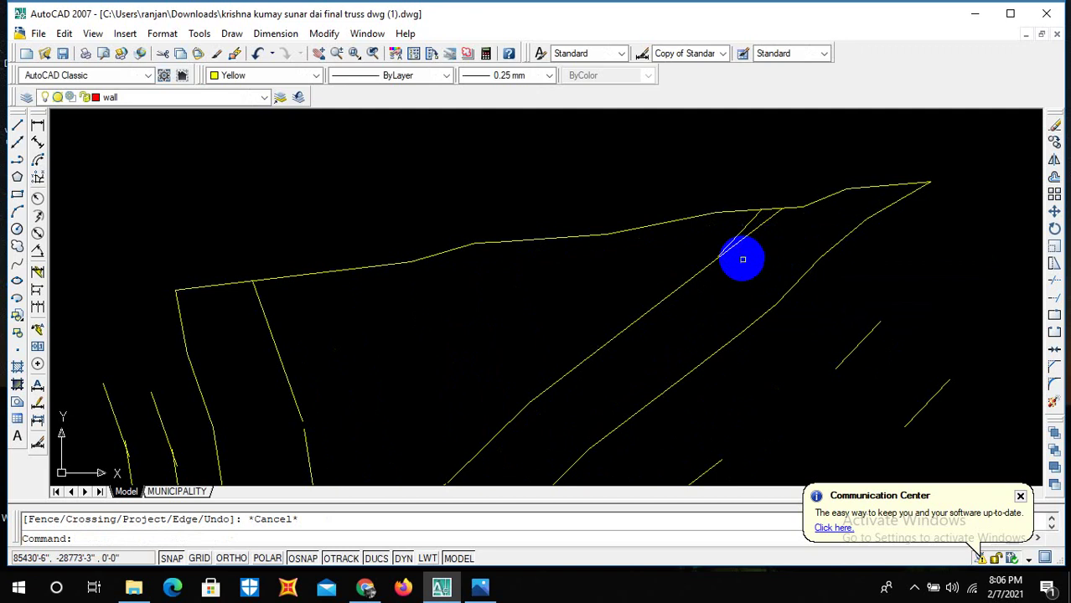
pyautogui.write('ex')
pyautogui.press('Return')
pyautogui.press('Return')
pyautogui.scroll(2, 721, 251)
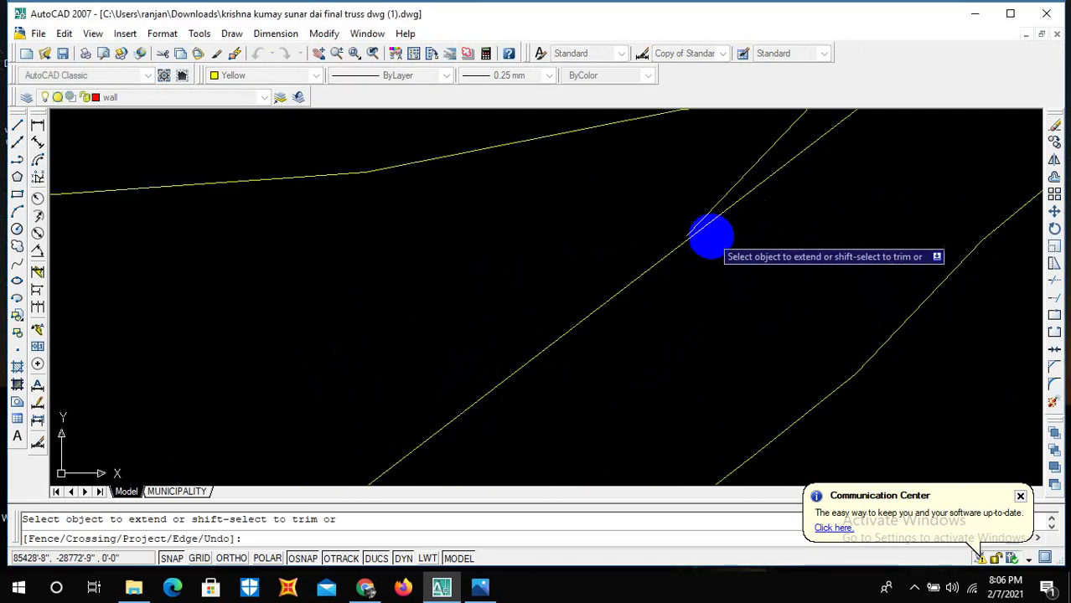
pyautogui.press('Escape')
pyautogui.scroll(-2, 719, 277)
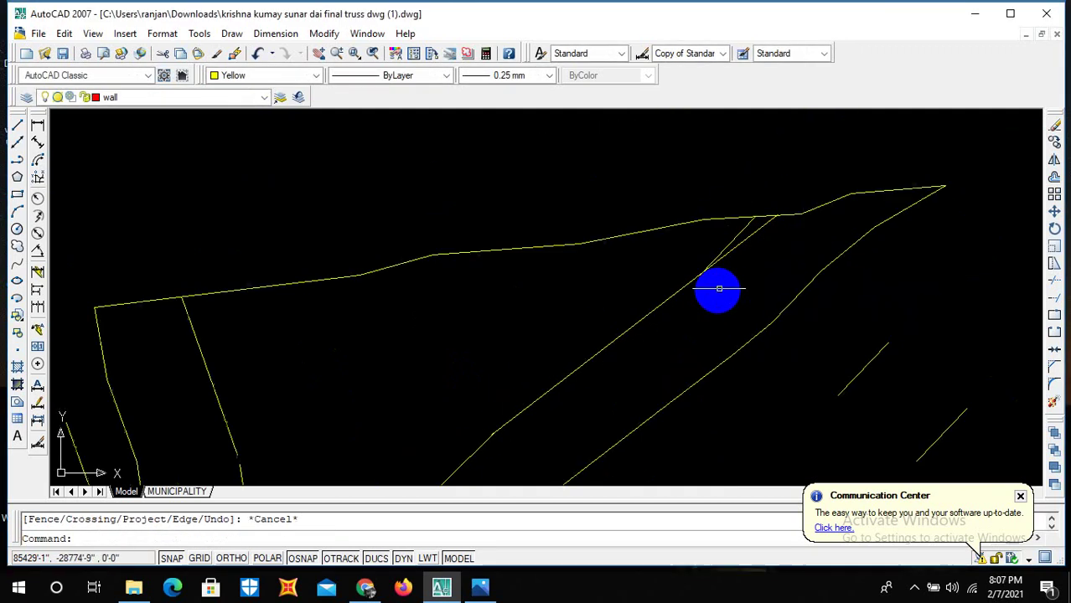
# Start TRIM on the setback line ends, then cancel without changes.
pyautogui.write('tr')
pyautogui.press('Return')
pyautogui.press('Return')
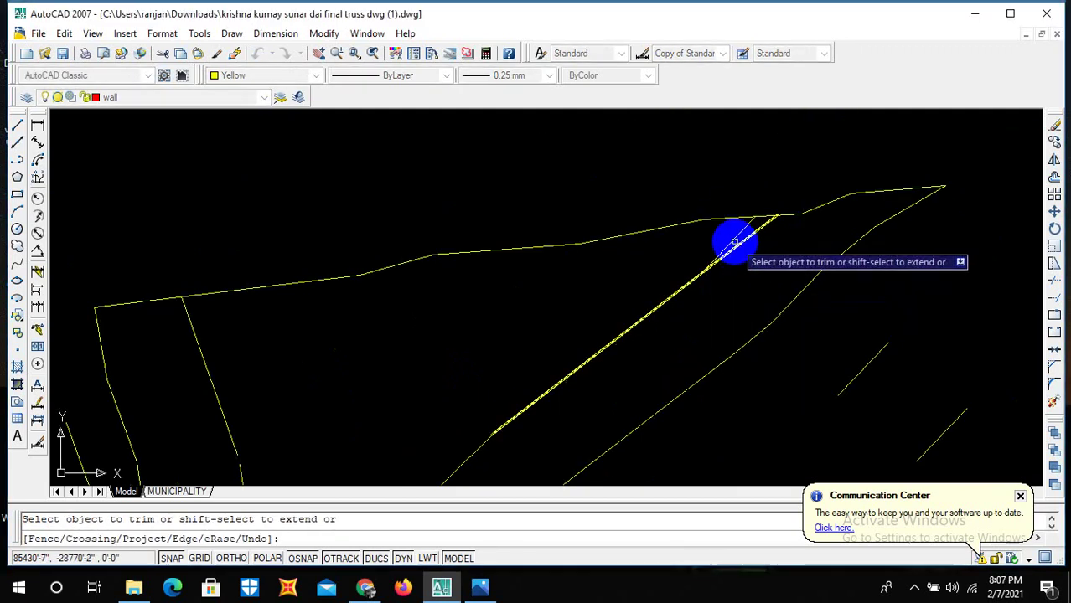
pyautogui.press('Escape')
pyautogui.scroll(-3, 729, 272)
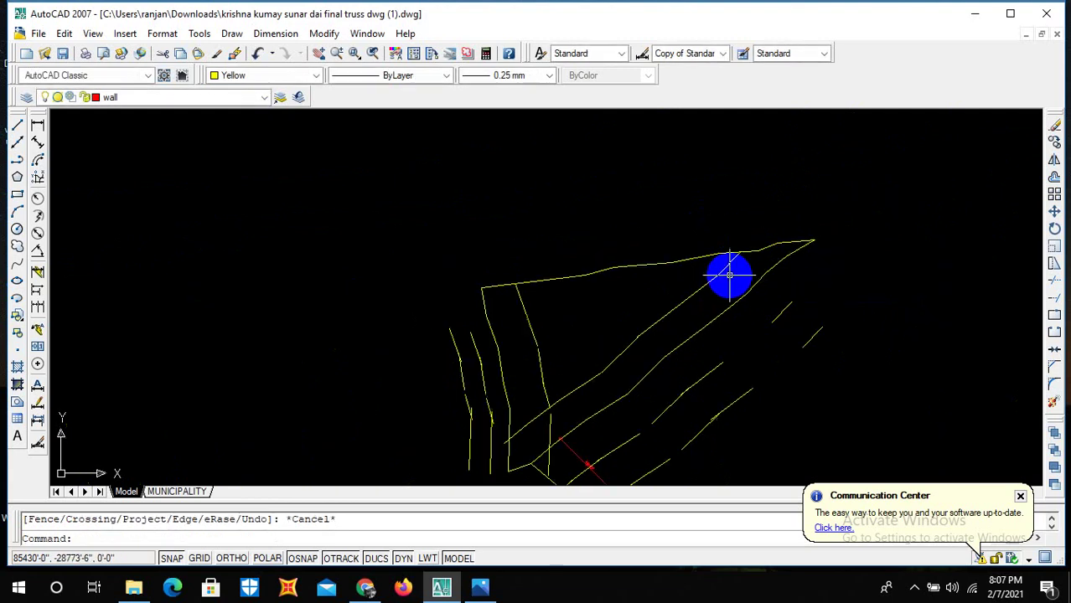
pyautogui.scroll(1, 586, 344)
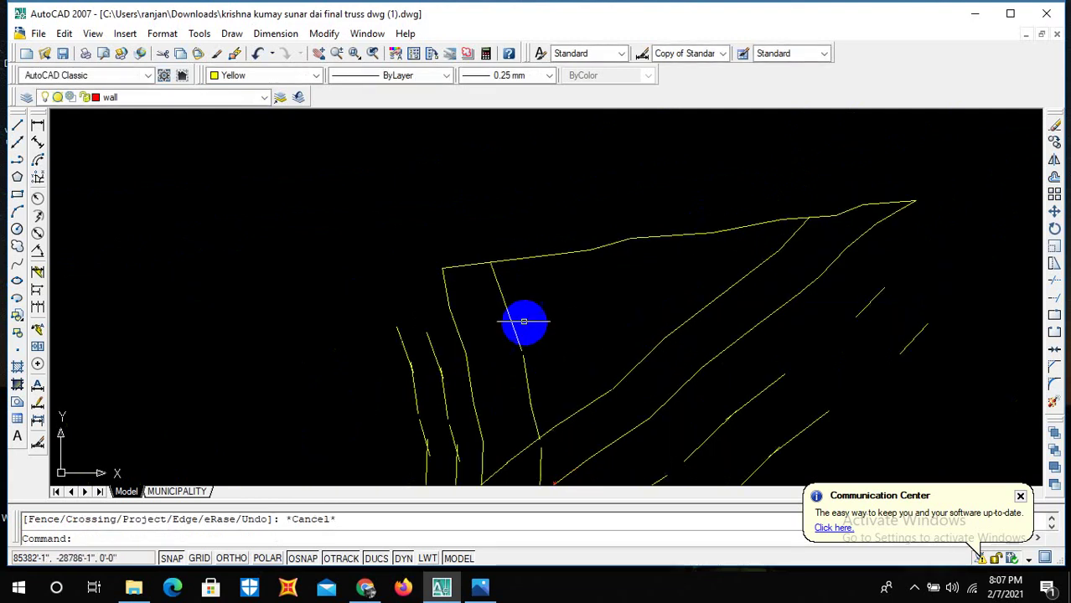
pyautogui.scroll(-2, 515, 308)
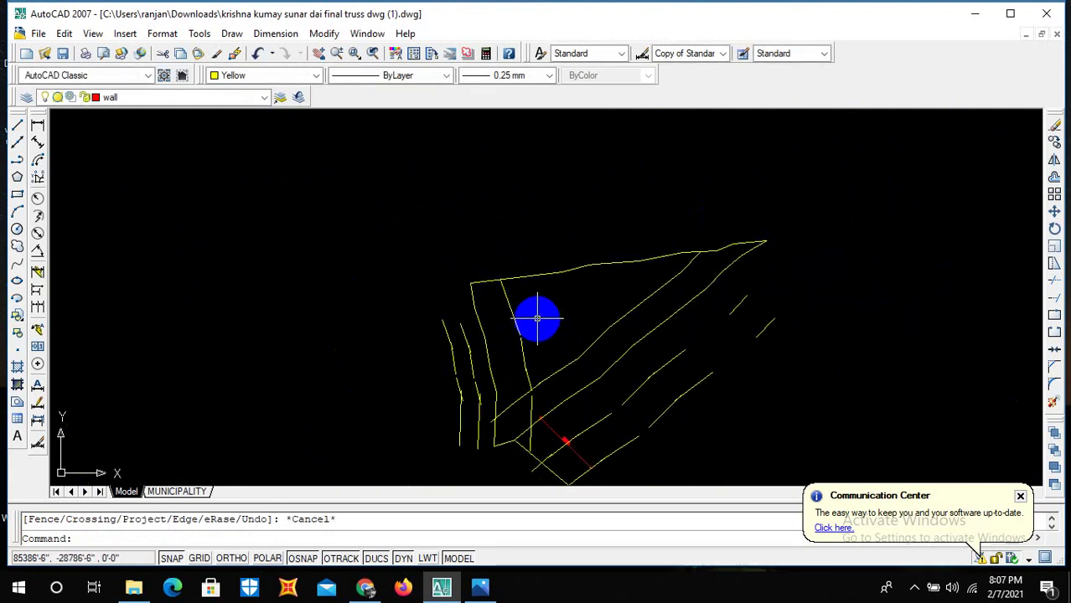
pyautogui.scroll(-1, 545, 325)
pyautogui.scroll(2, 560, 306)
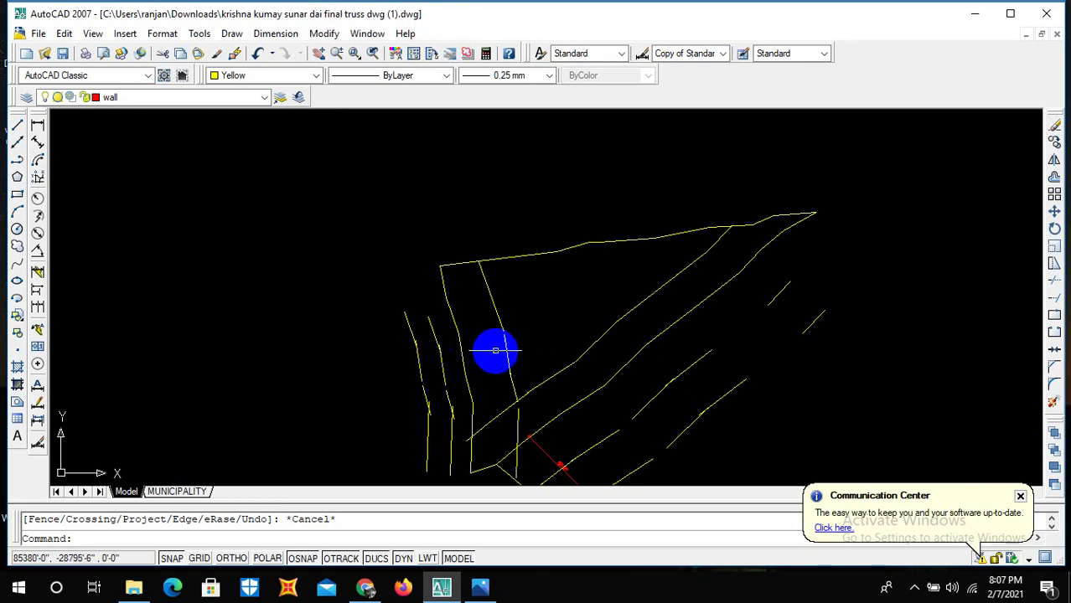
# Cancel EXTEND, then fillet two lines to close the corner near parcel 9's lower side.
pyautogui.scroll(5, 532, 323)
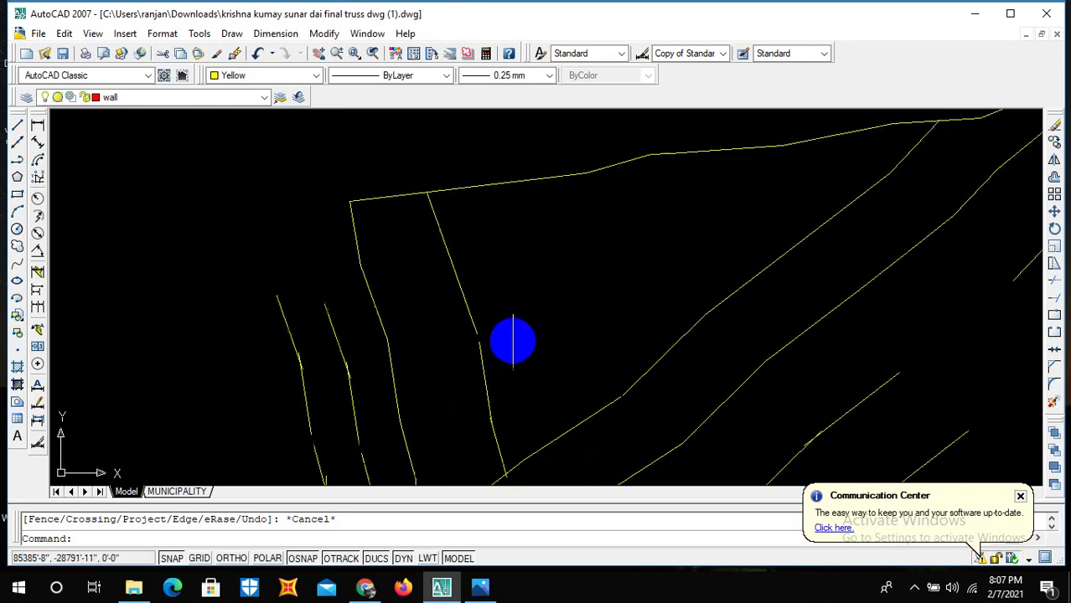
pyautogui.write('e')
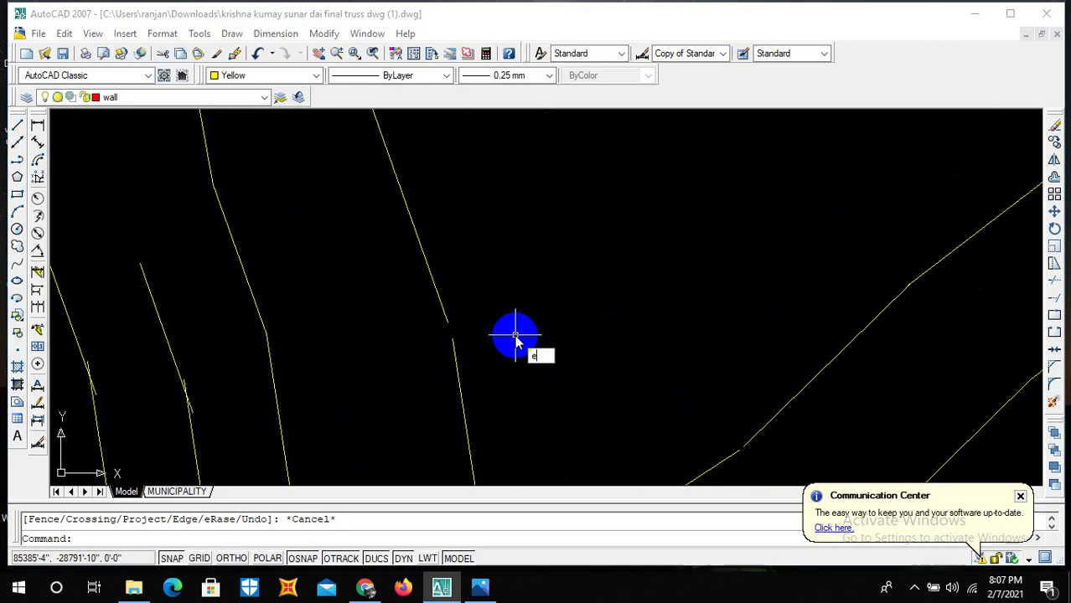
pyautogui.write('x')
pyautogui.press('Return')
pyautogui.press('Return')
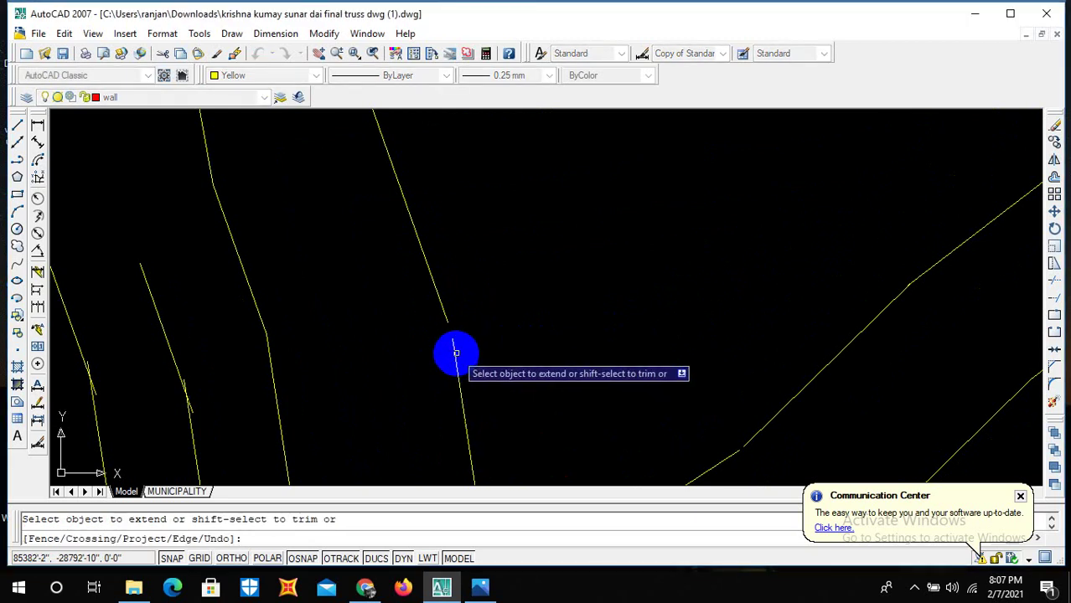
pyautogui.press('Escape')
pyautogui.write('f')
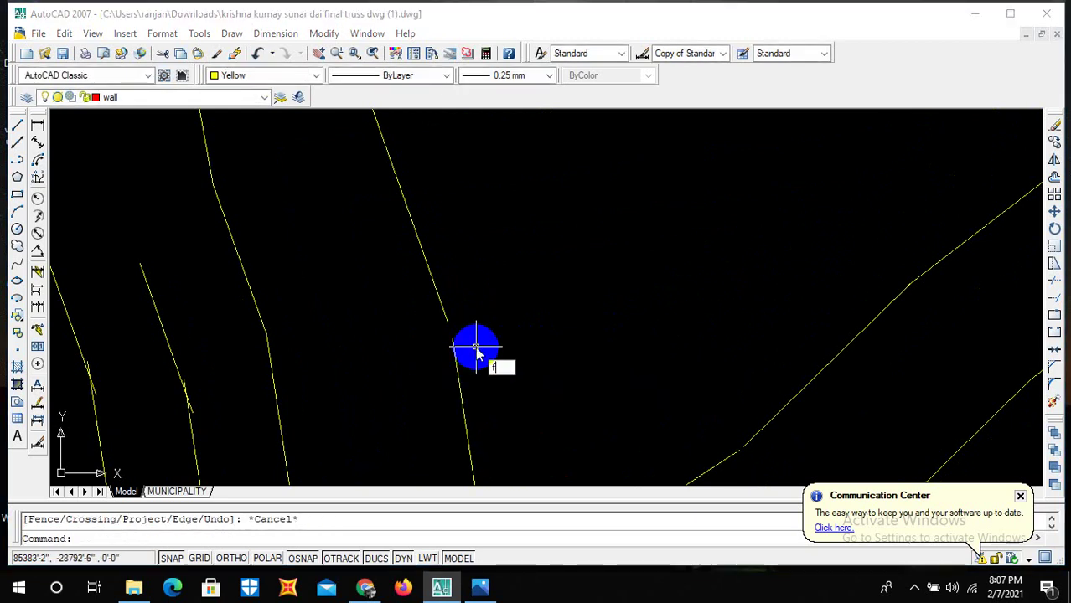
pyautogui.press('Return')
pyautogui.click(453, 352)
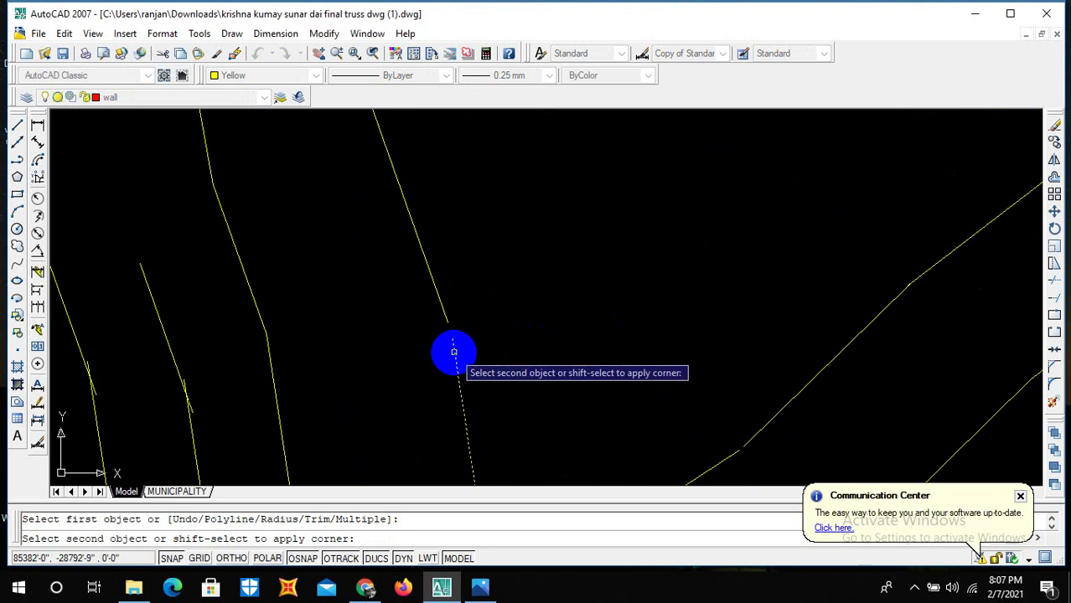
pyautogui.click(445, 311)
pyautogui.press('Return')
# Cancel the repeated fillet and run TRIM on the overlapping line ends.
pyautogui.scroll(-2, 511, 311)
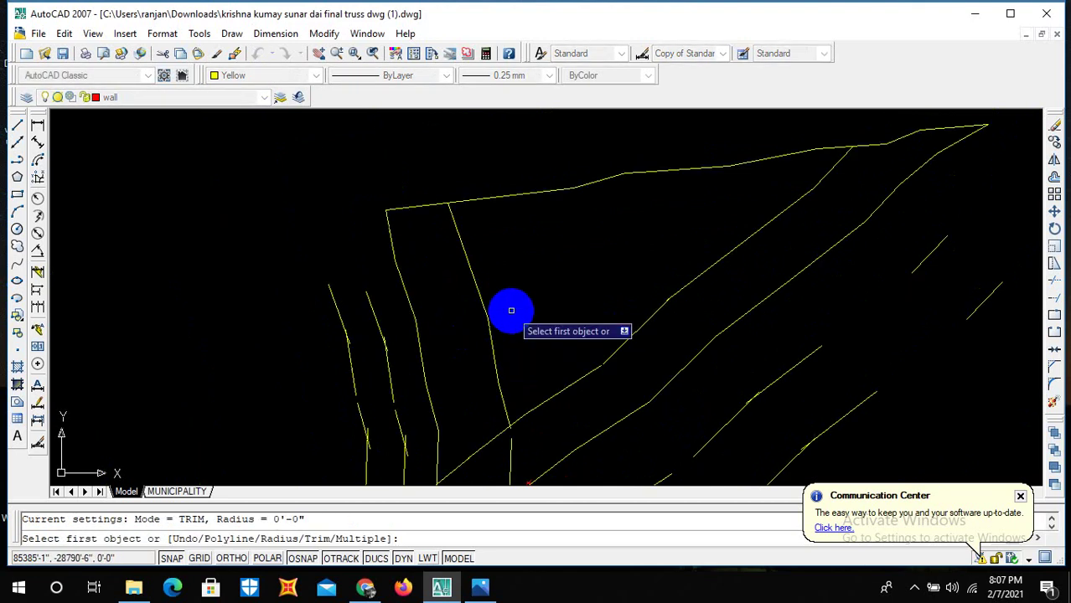
pyautogui.scroll(-2, 628, 306)
pyautogui.scroll(1, 581, 325)
pyautogui.scroll(-2, 609, 298)
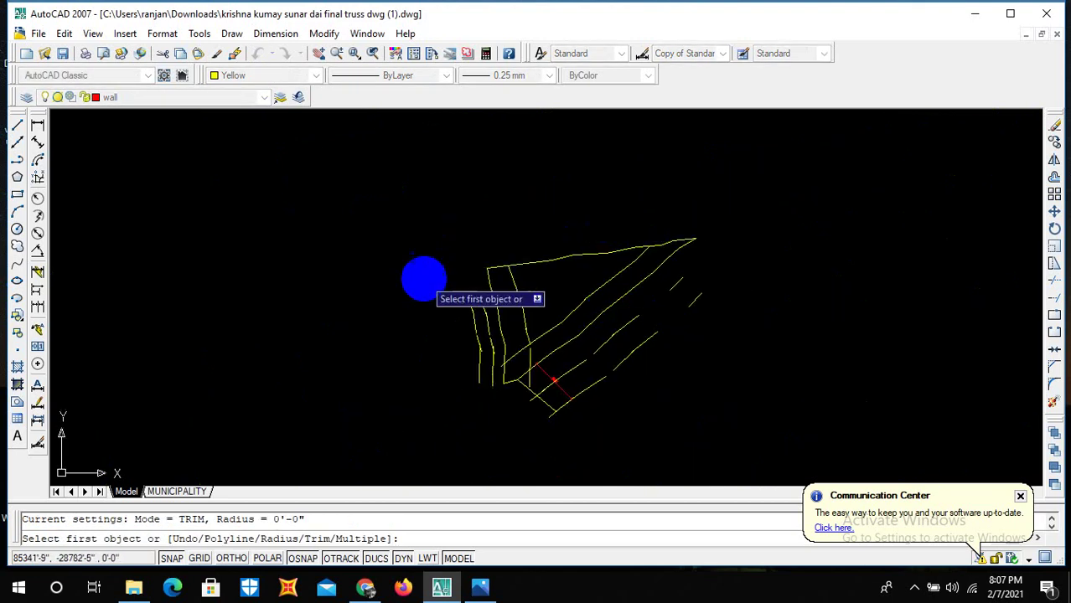
pyautogui.press('Escape')
pyautogui.scroll(3, 535, 357)
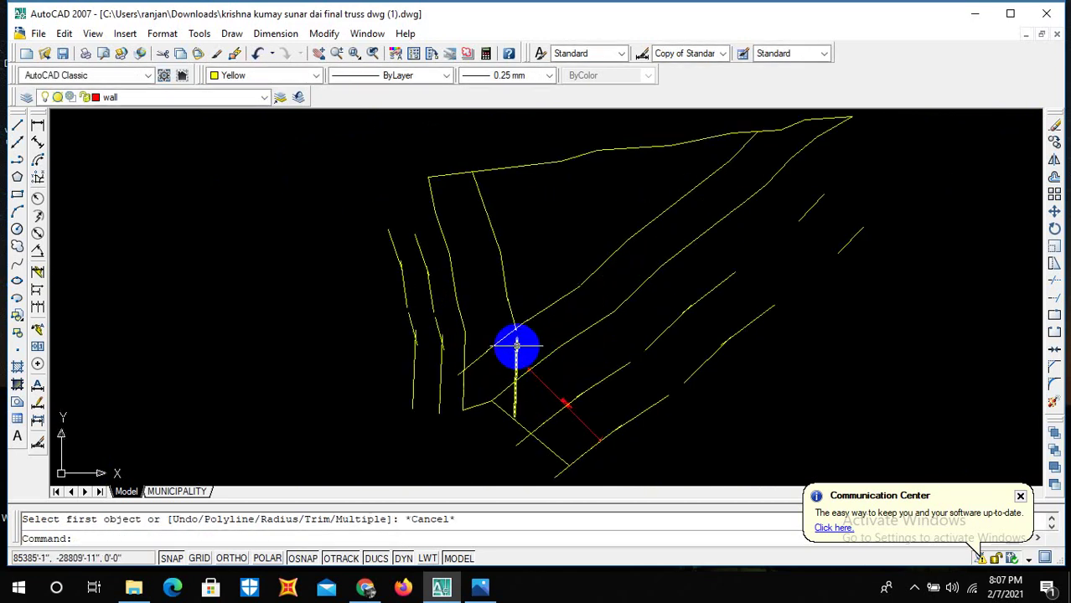
pyautogui.scroll(3, 519, 344)
pyautogui.write('tr')
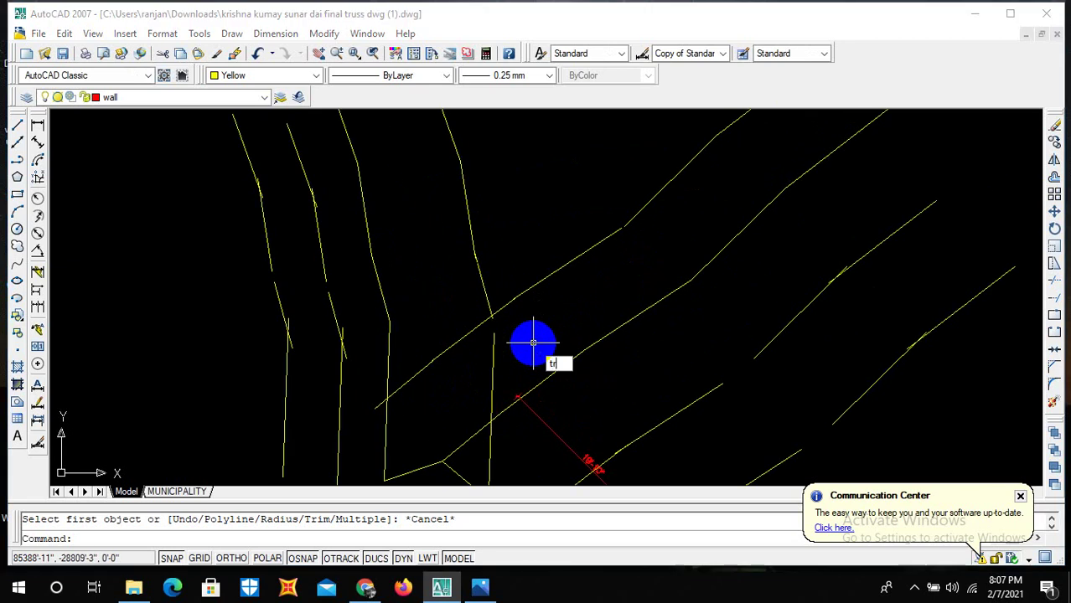
pyautogui.press('Return')
pyautogui.press('Return')
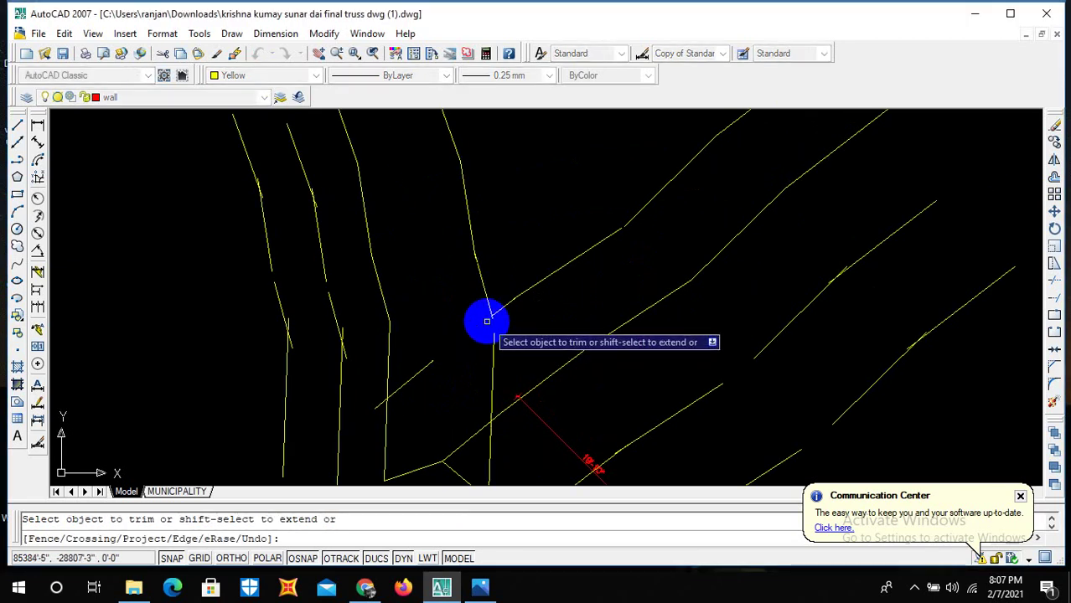
pyautogui.scroll(5, 487, 321)
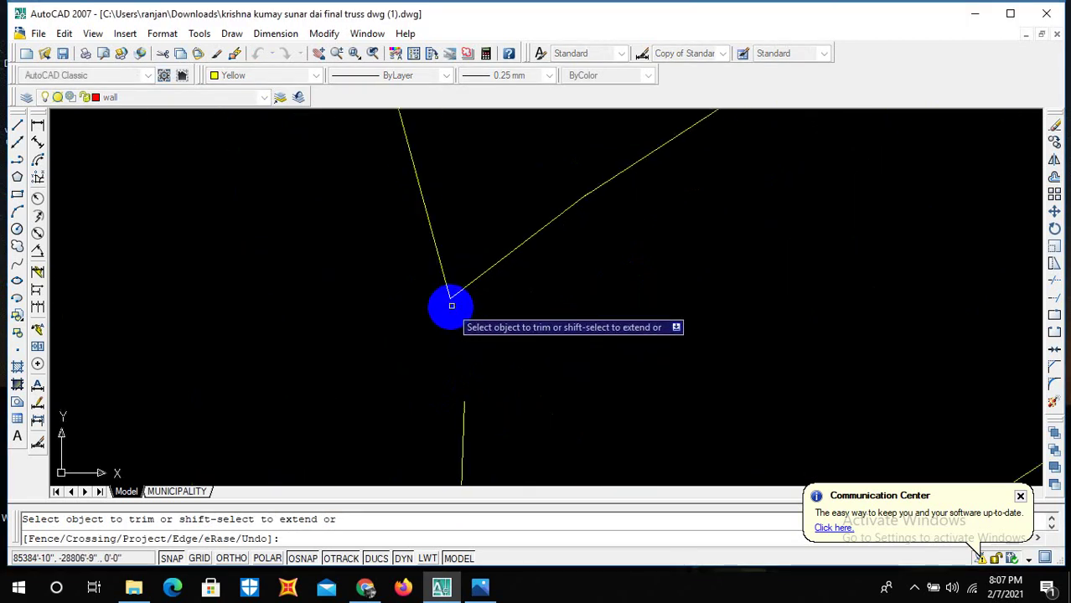
pyautogui.scroll(-5, 450, 305)
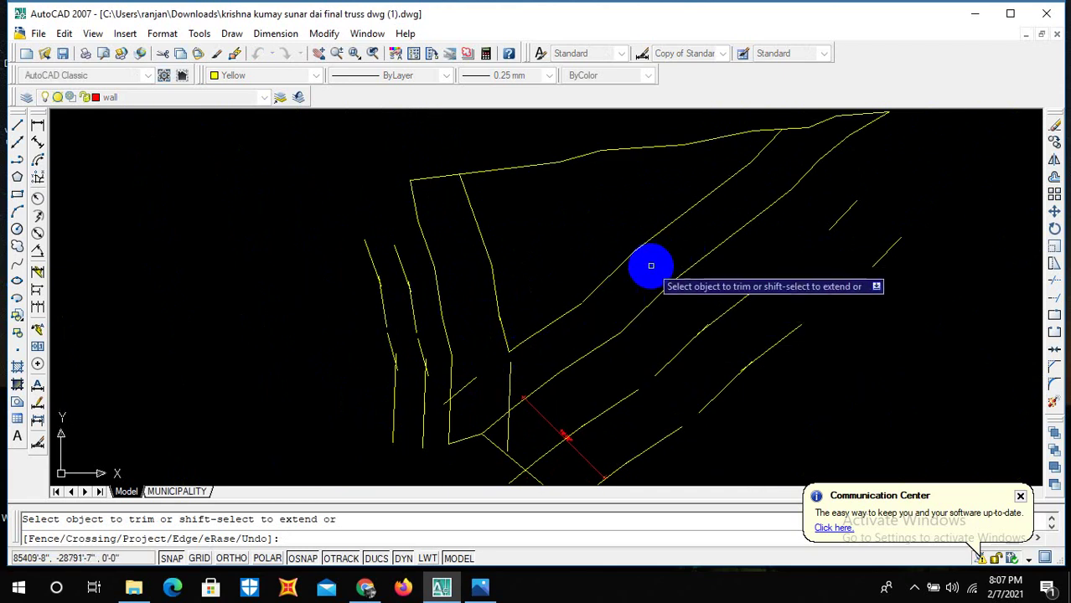
pyautogui.press('Escape')
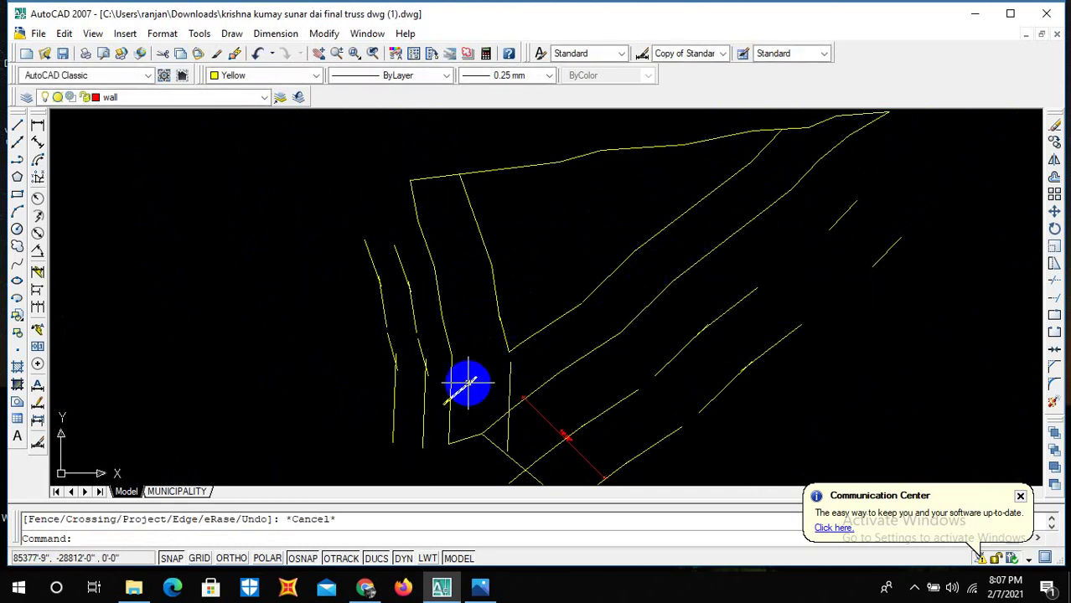
# Delete the short stray line near parcel 9's lower corner and window-select the nearby lines.
pyautogui.click(467, 384)
pyautogui.press('Delete')
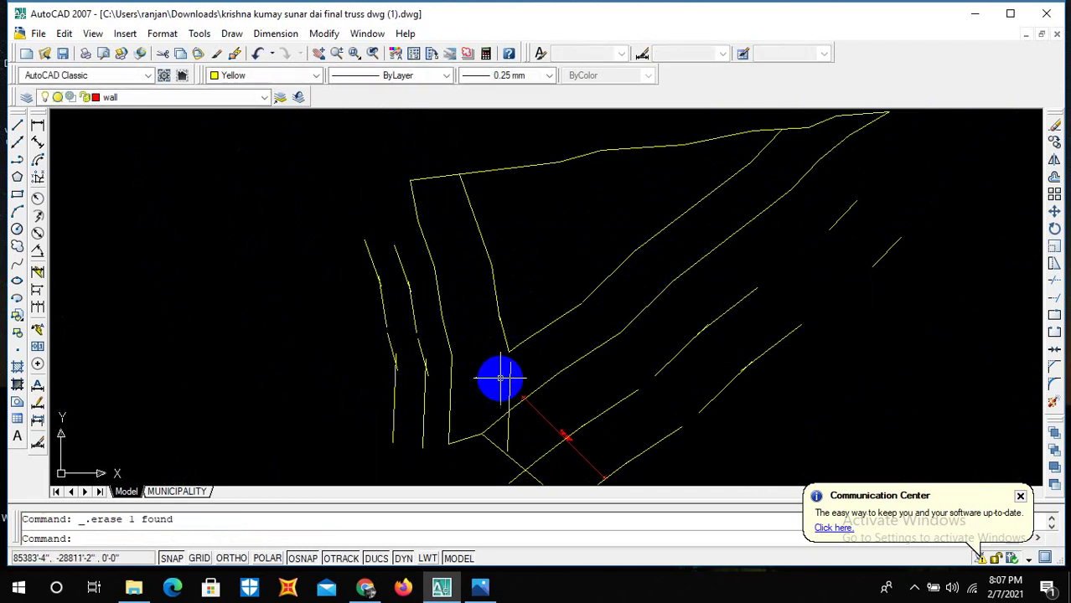
pyautogui.scroll(2, 494, 378)
pyautogui.click(467, 379)
pyautogui.click(454, 364)
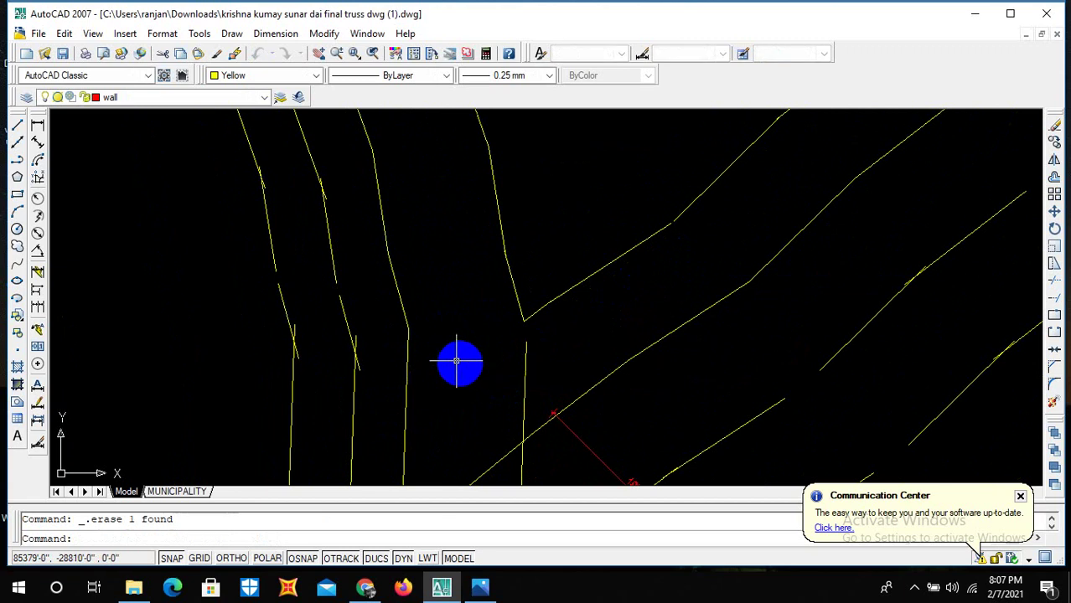
pyautogui.click(560, 376)
pyautogui.click(509, 332)
pyautogui.scroll(-2, 508, 332)
pyautogui.scroll(-2, 549, 255)
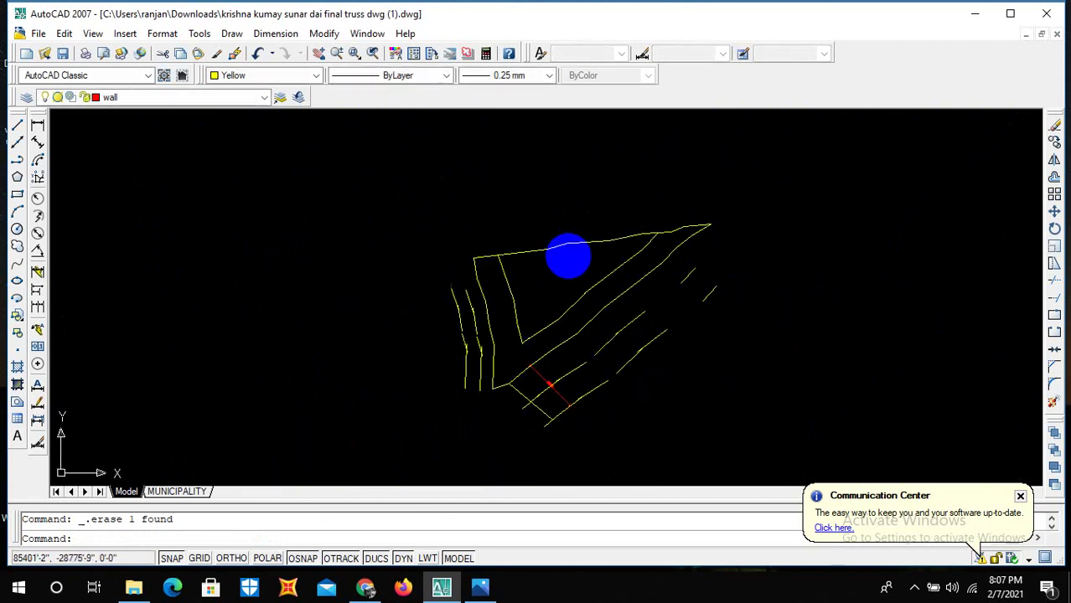
pyautogui.scroll(3, 527, 268)
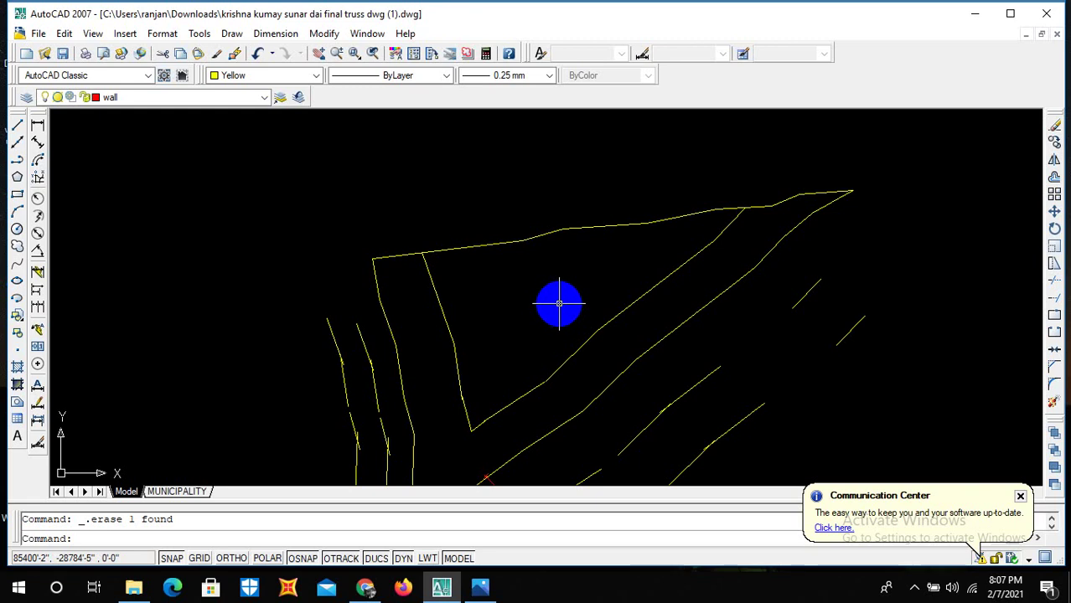
pyautogui.scroll(-2, 559, 303)
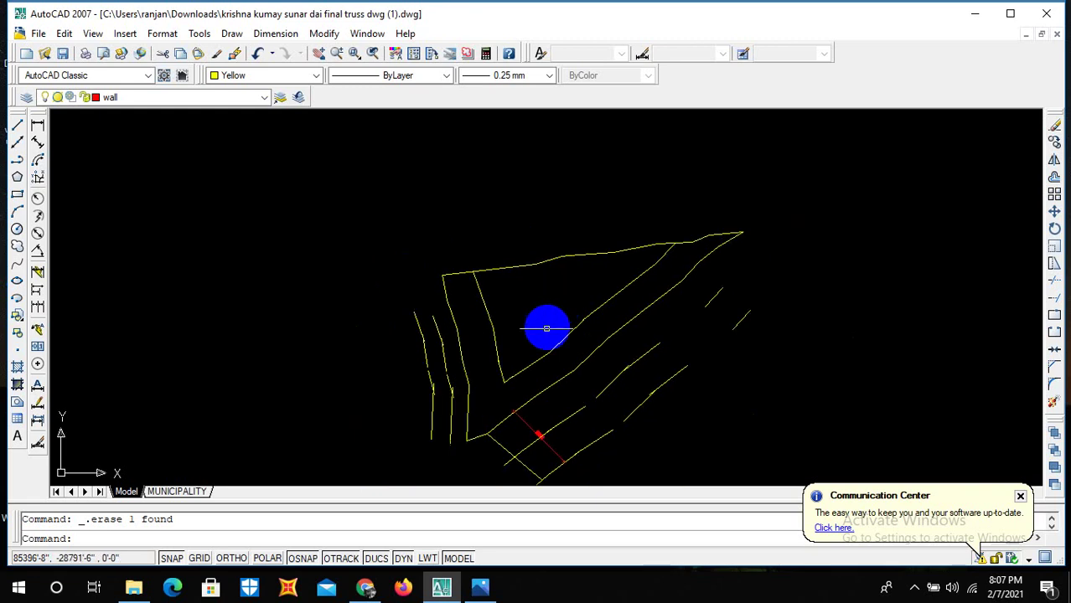
pyautogui.scroll(1, 547, 320)
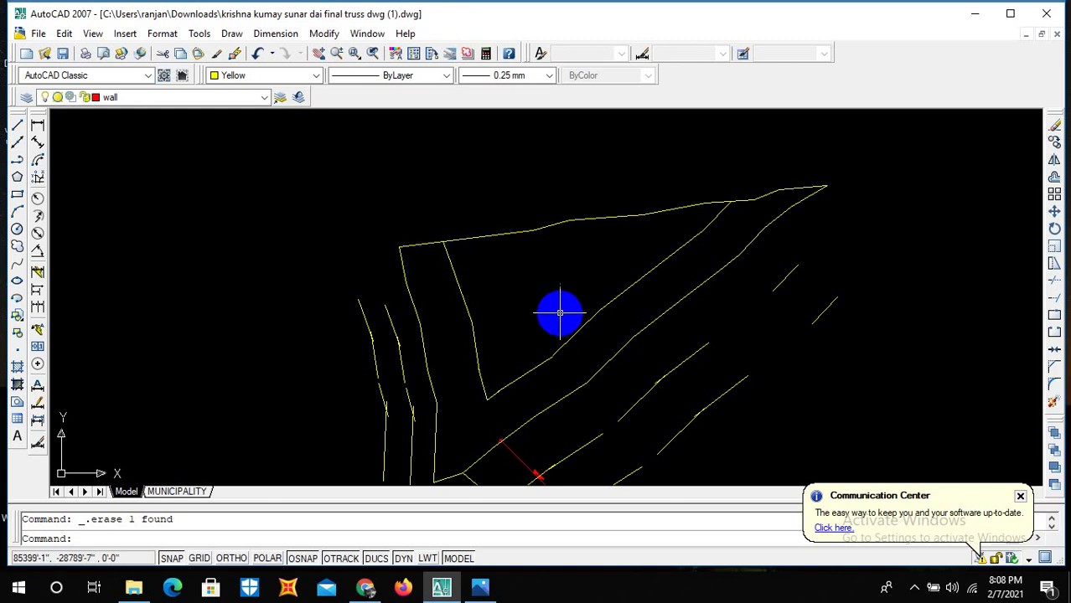
pyautogui.scroll(-2, 563, 293)
pyautogui.scroll(3, 559, 308)
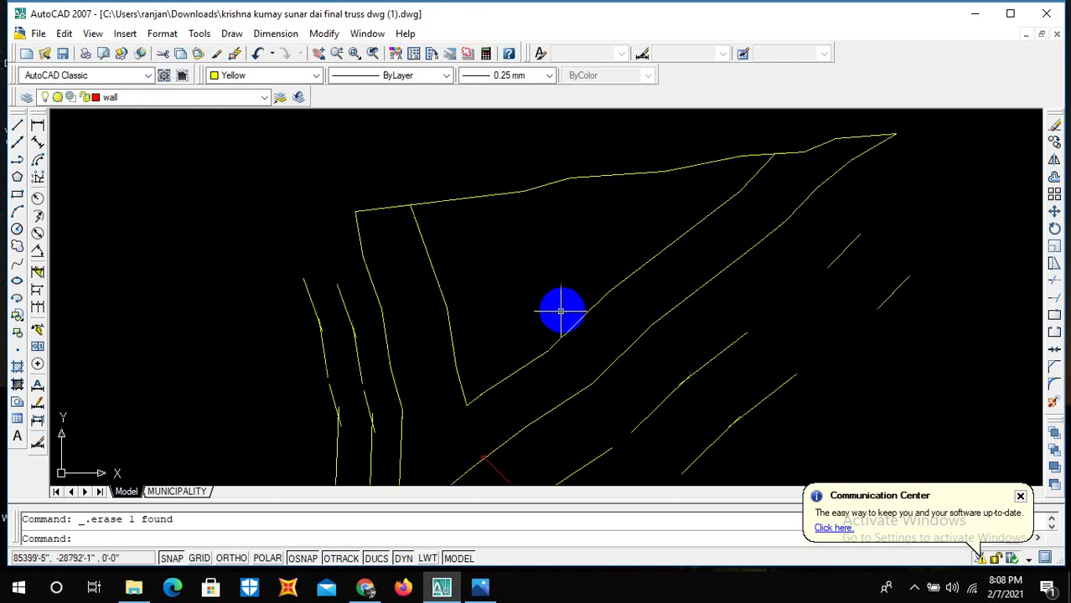
pyautogui.scroll(-3, 555, 290)
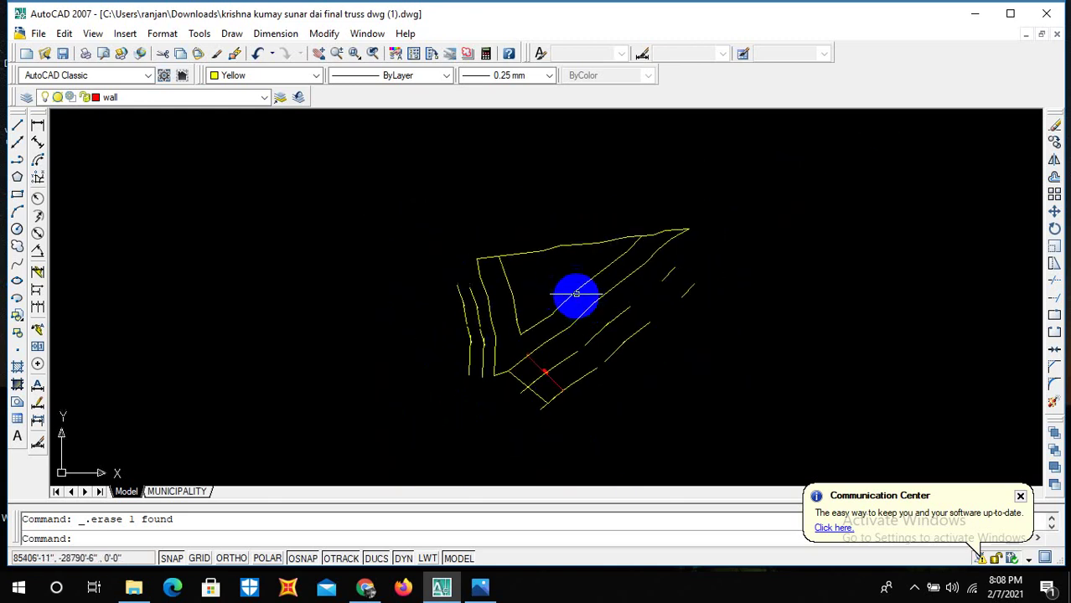
pyautogui.scroll(2, 454, 303)
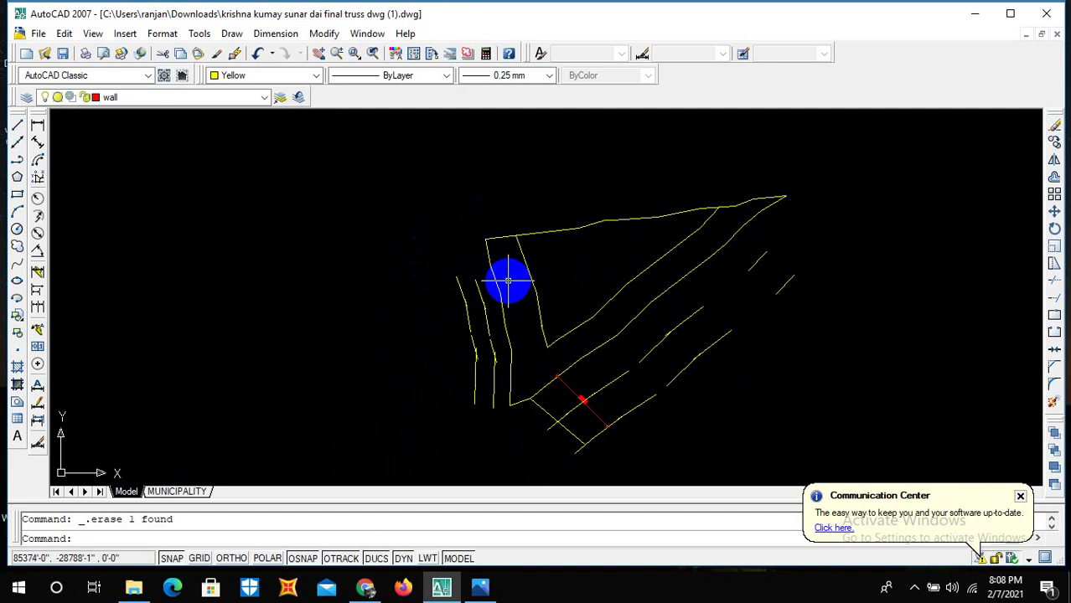
# Zoom in on the site plan and floor plans, then back out to the whole sheet.
pyautogui.scroll(-2, 576, 270)
pyautogui.scroll(4, 578, 335)
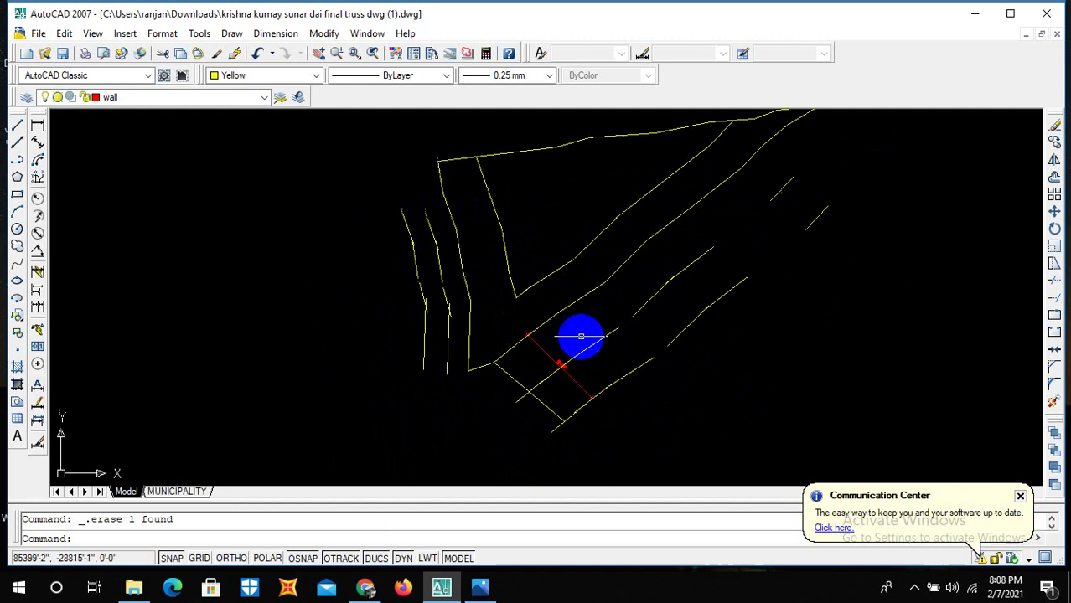
pyautogui.scroll(-5, 629, 314)
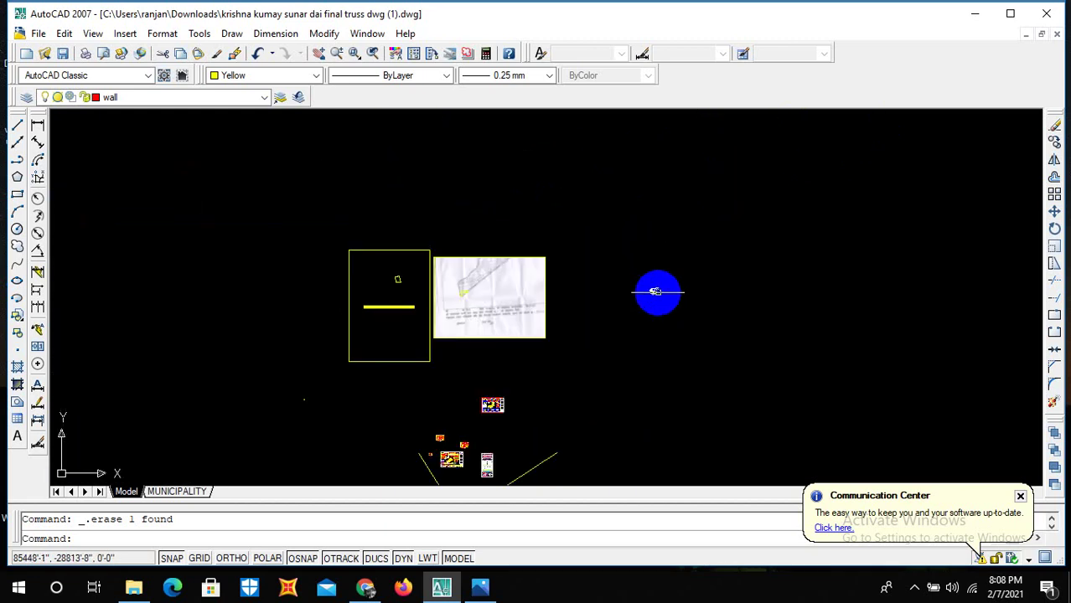
pyautogui.scroll(7, 466, 412)
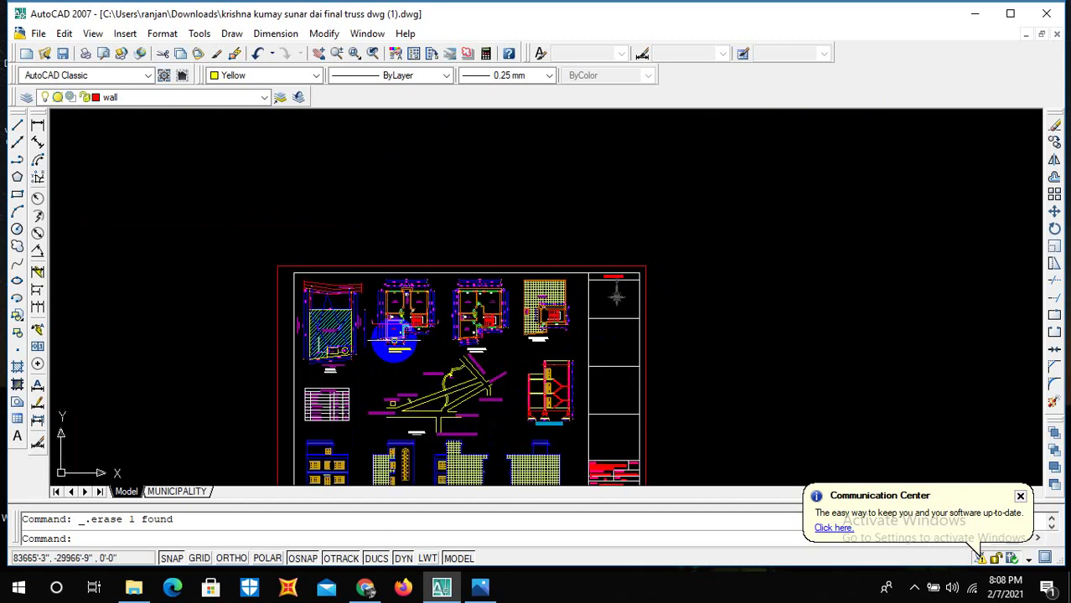
pyautogui.scroll(6, 242, 303)
pyautogui.scroll(-1, 445, 291)
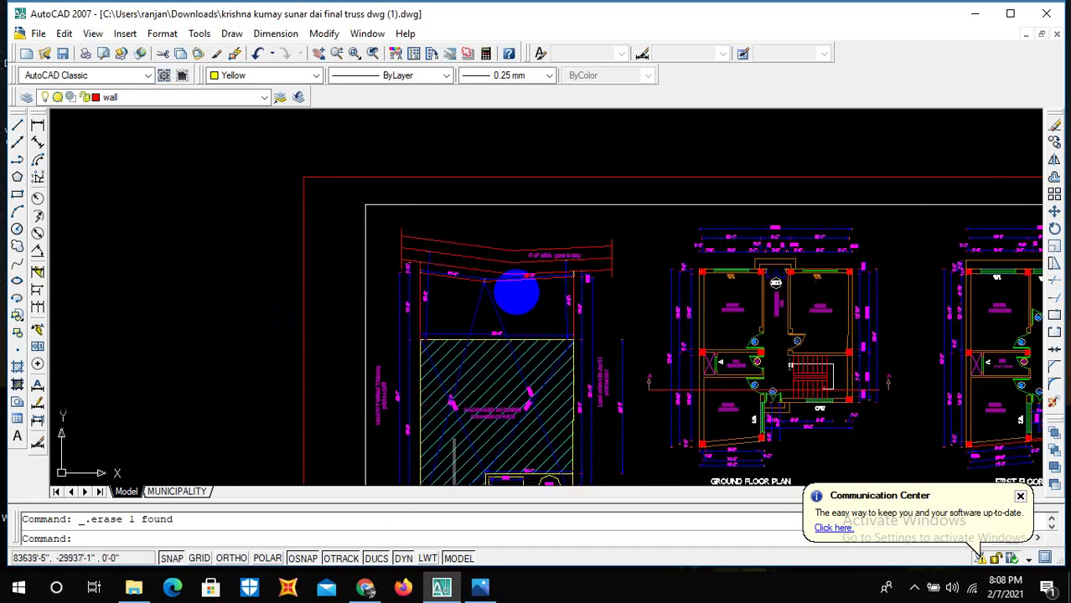
pyautogui.scroll(6, 515, 291)
pyautogui.scroll(1, 456, 226)
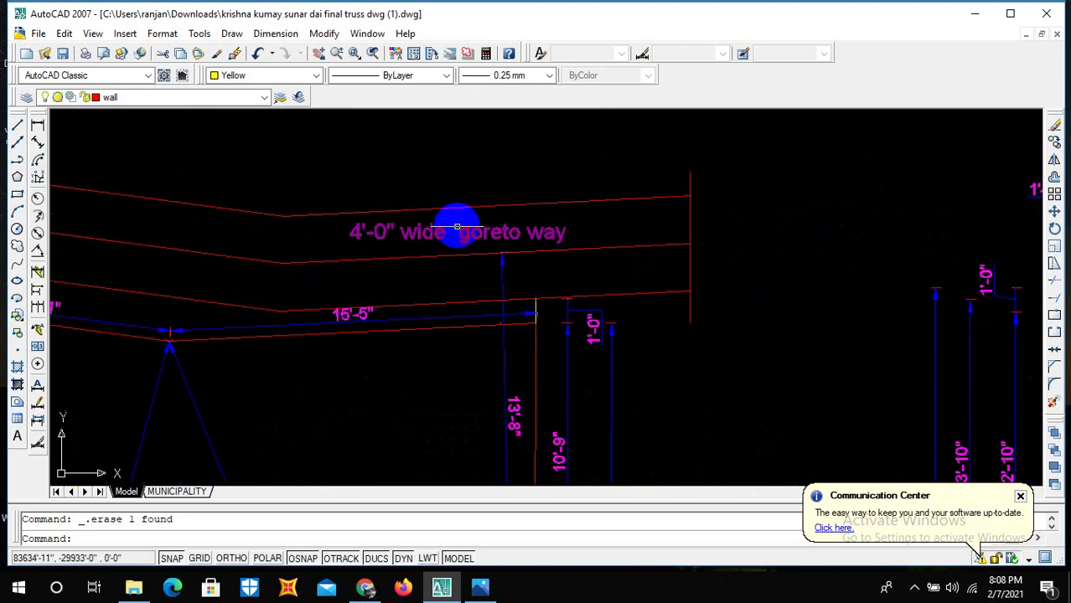
pyautogui.scroll(-1, 566, 230)
pyautogui.scroll(1, 444, 226)
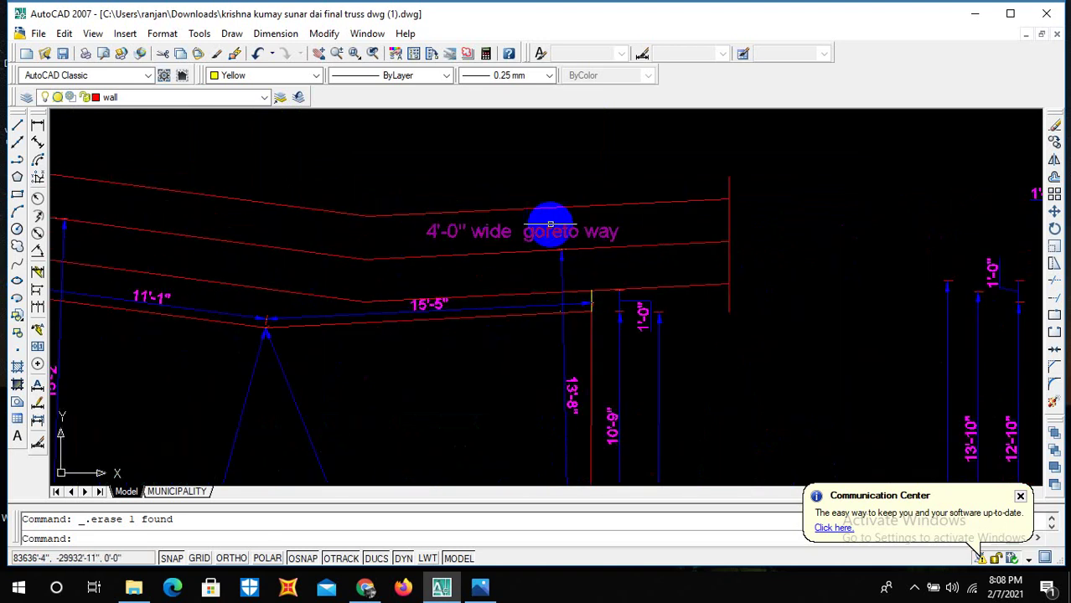
pyautogui.scroll(-5, 549, 228)
pyautogui.scroll(4, 522, 250)
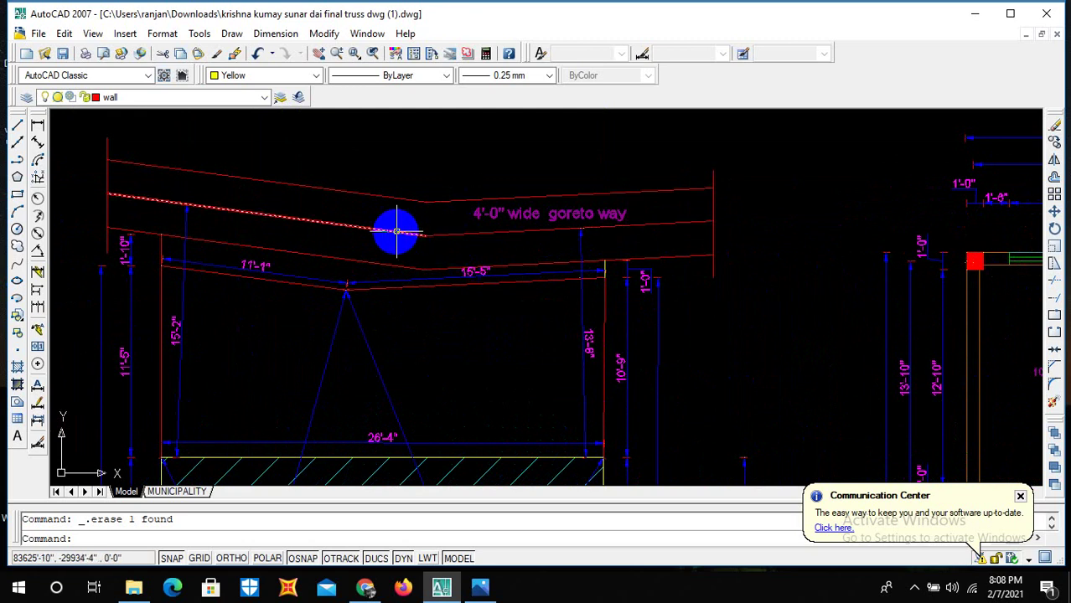
pyautogui.scroll(-2, 429, 237)
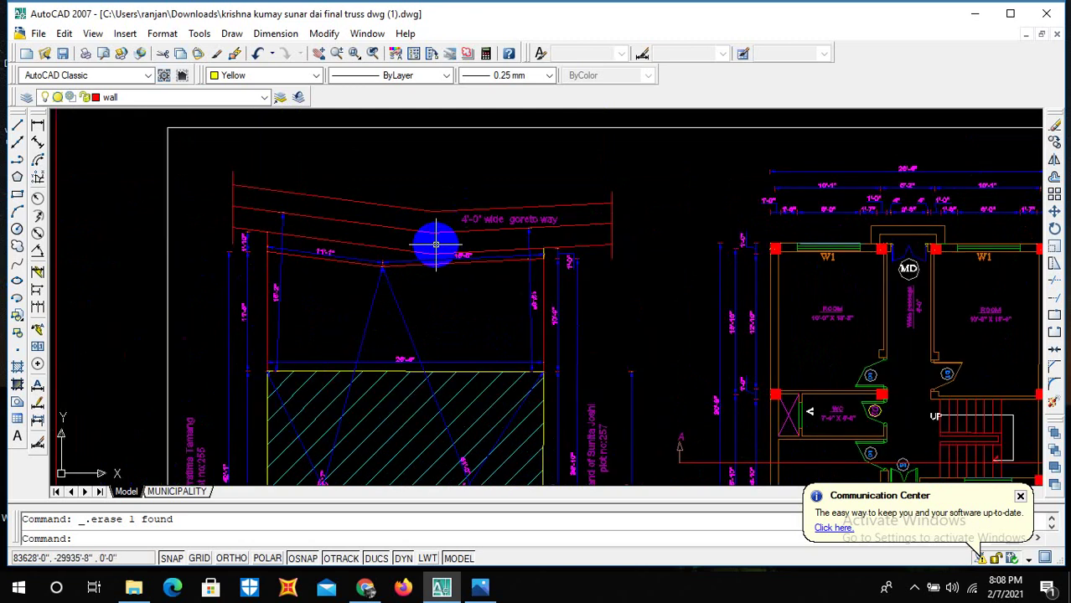
pyautogui.scroll(1, 423, 231)
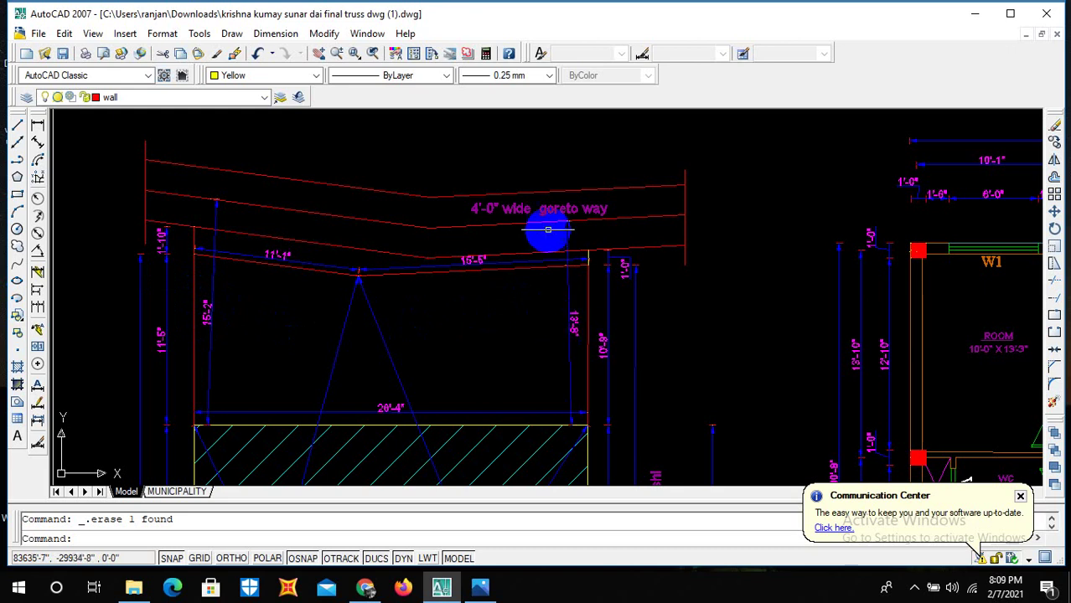
pyautogui.scroll(-2, 553, 248)
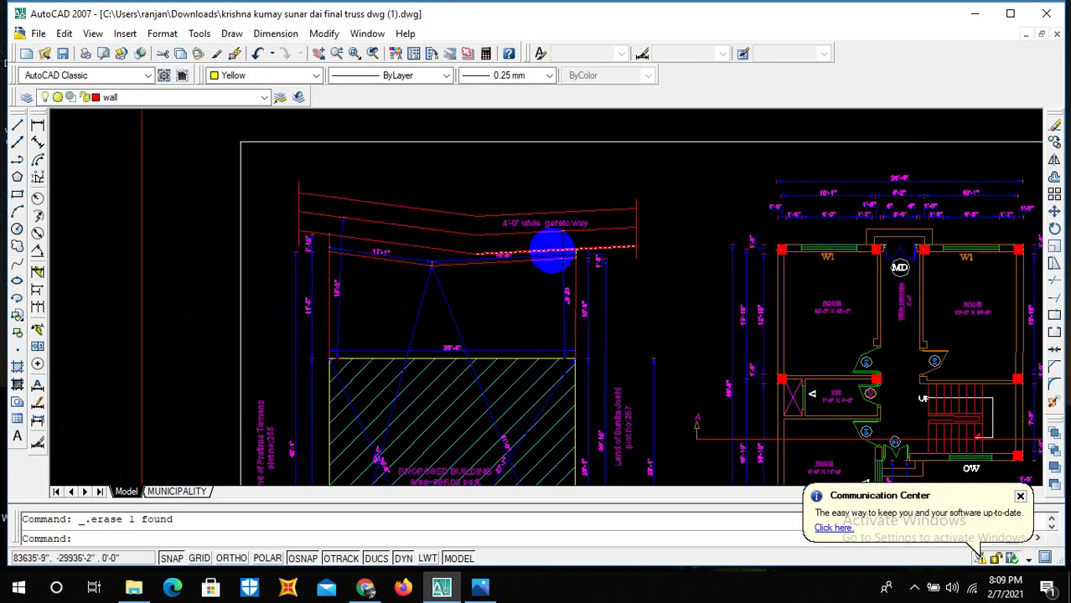
pyautogui.scroll(-3, 544, 269)
pyautogui.scroll(4, 514, 306)
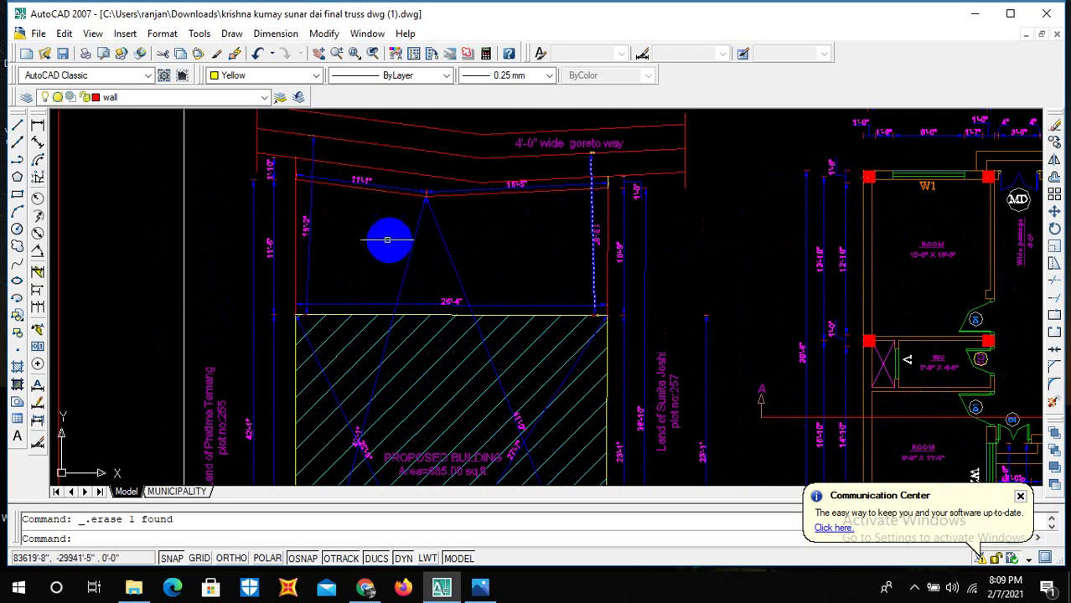
pyautogui.scroll(-3, 379, 195)
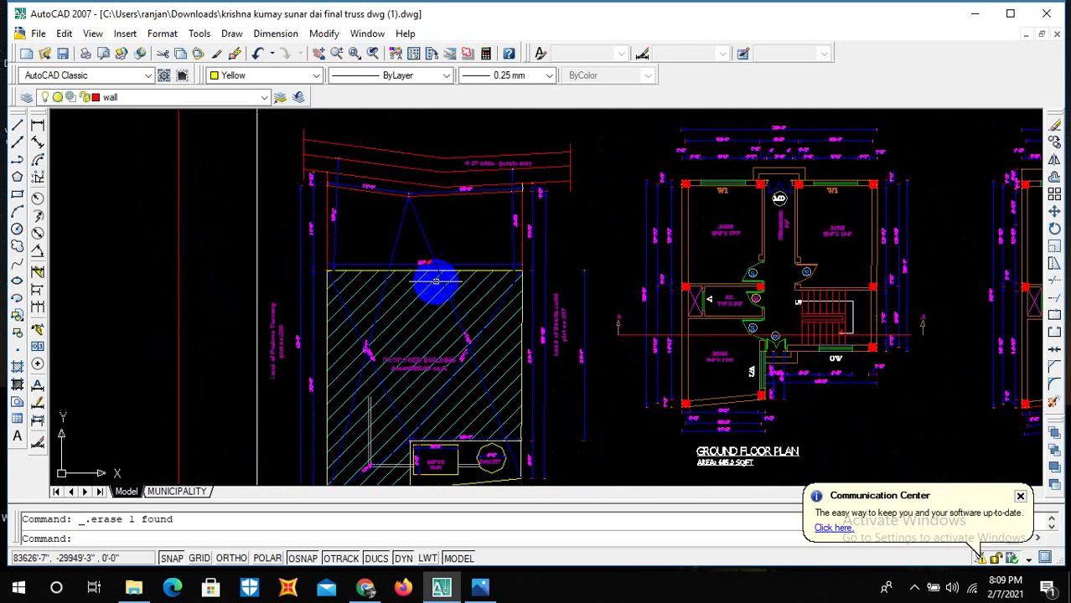
pyautogui.scroll(1, 432, 279)
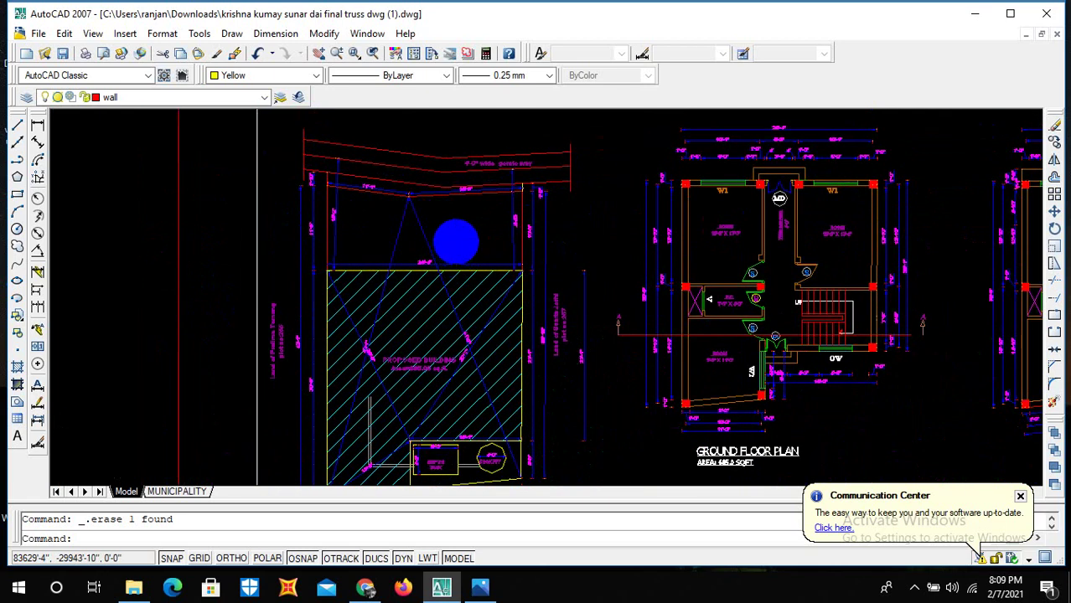
pyautogui.scroll(-2, 457, 241)
pyautogui.scroll(1, 511, 381)
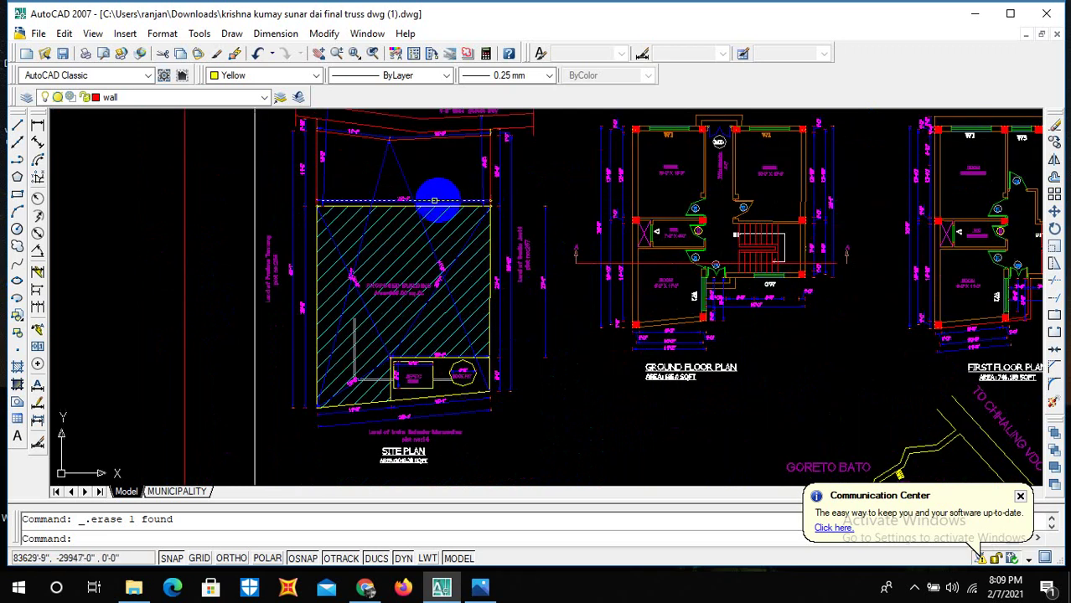
pyautogui.scroll(-4, 412, 222)
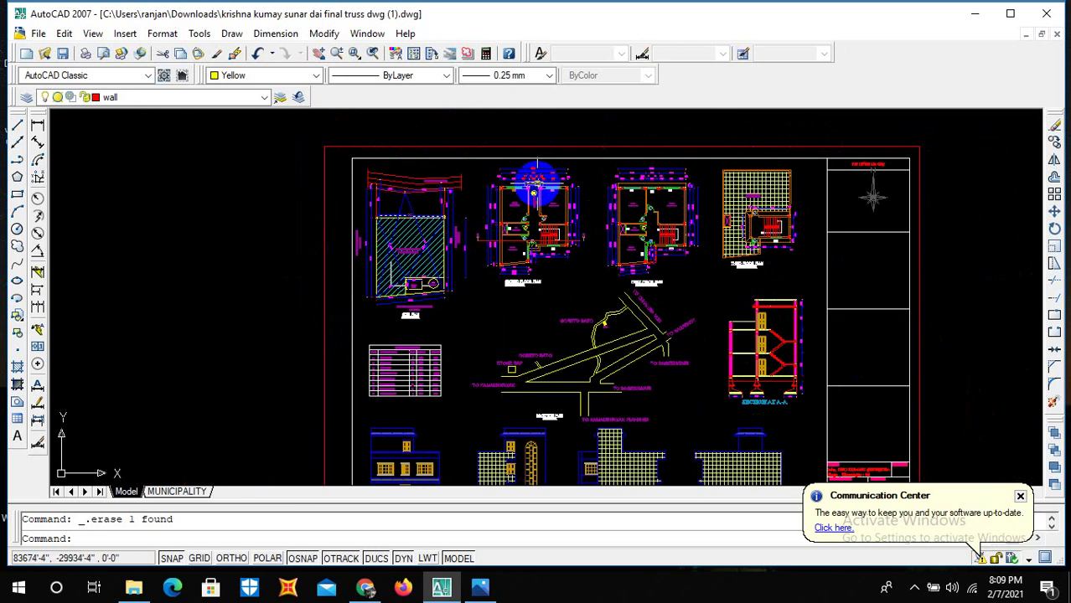
pyautogui.scroll(2, 535, 181)
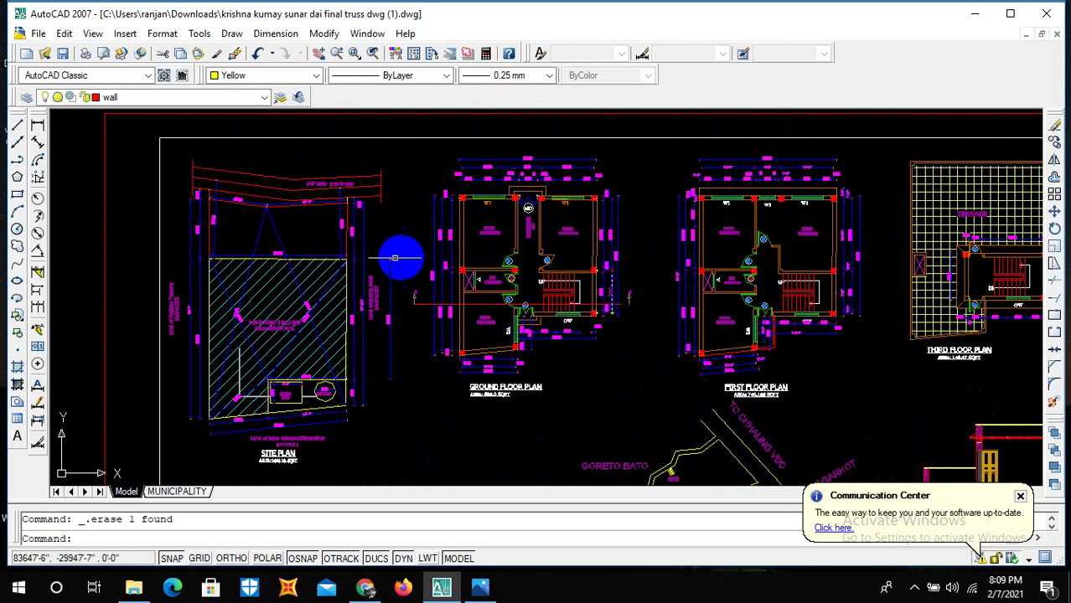
pyautogui.scroll(3, 231, 285)
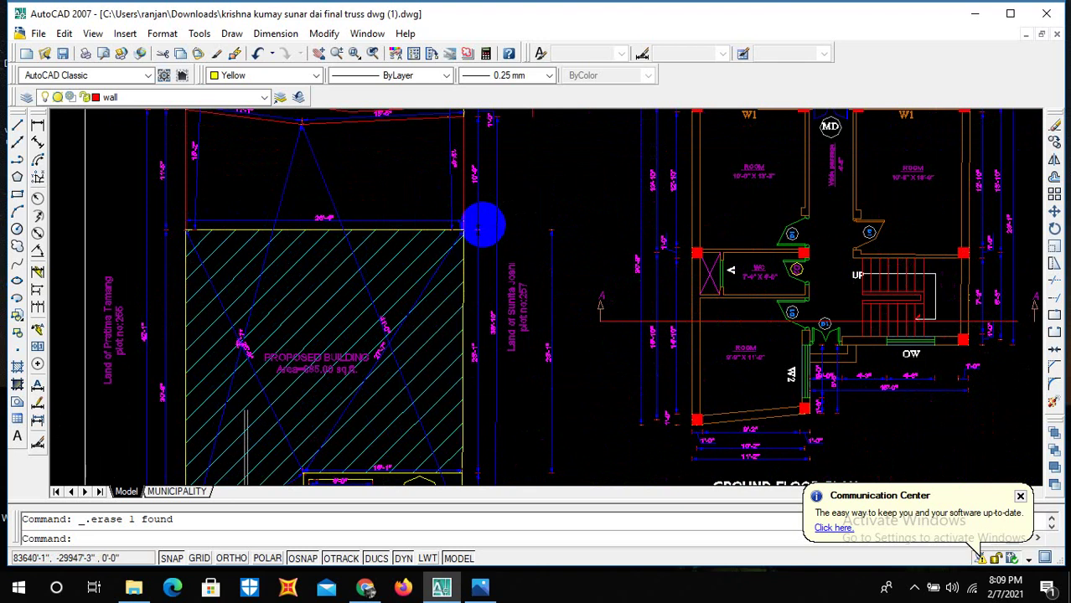
pyautogui.scroll(-2, 482, 231)
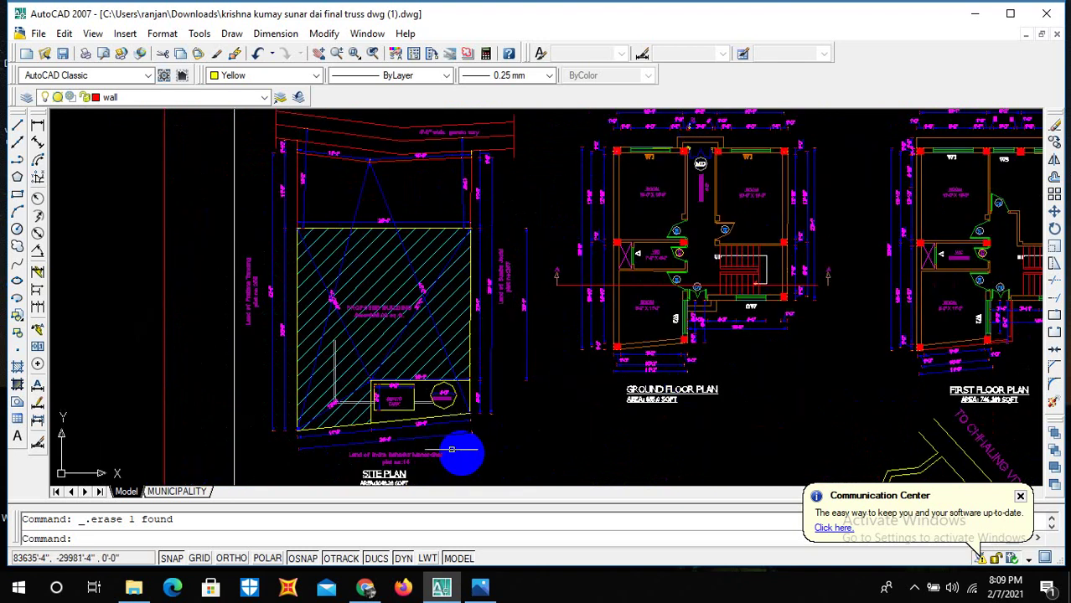
pyautogui.scroll(1, 376, 425)
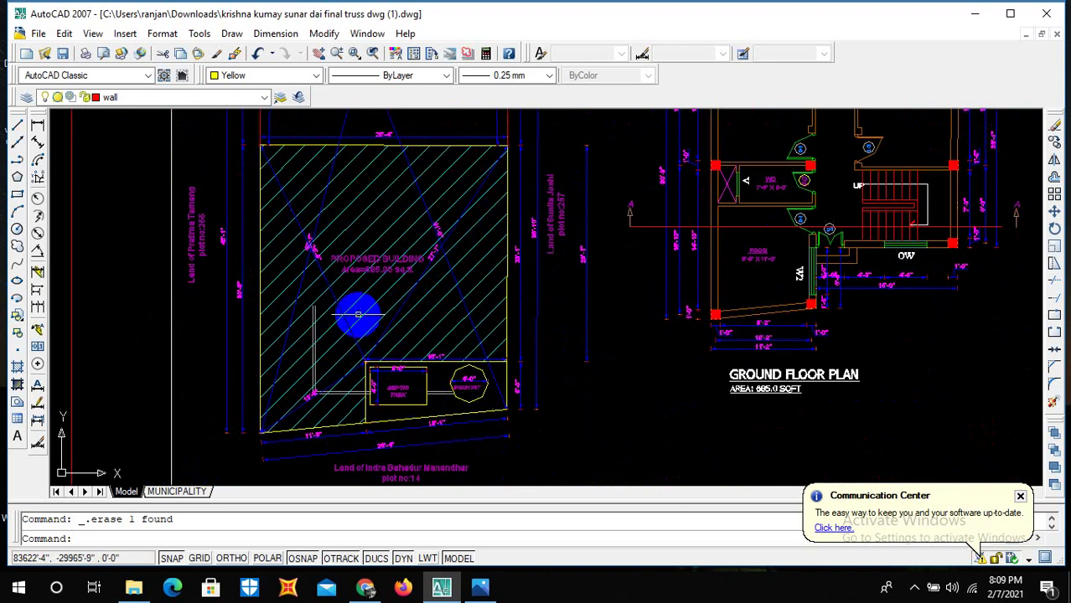
pyautogui.scroll(4, 379, 227)
pyautogui.scroll(2, 402, 301)
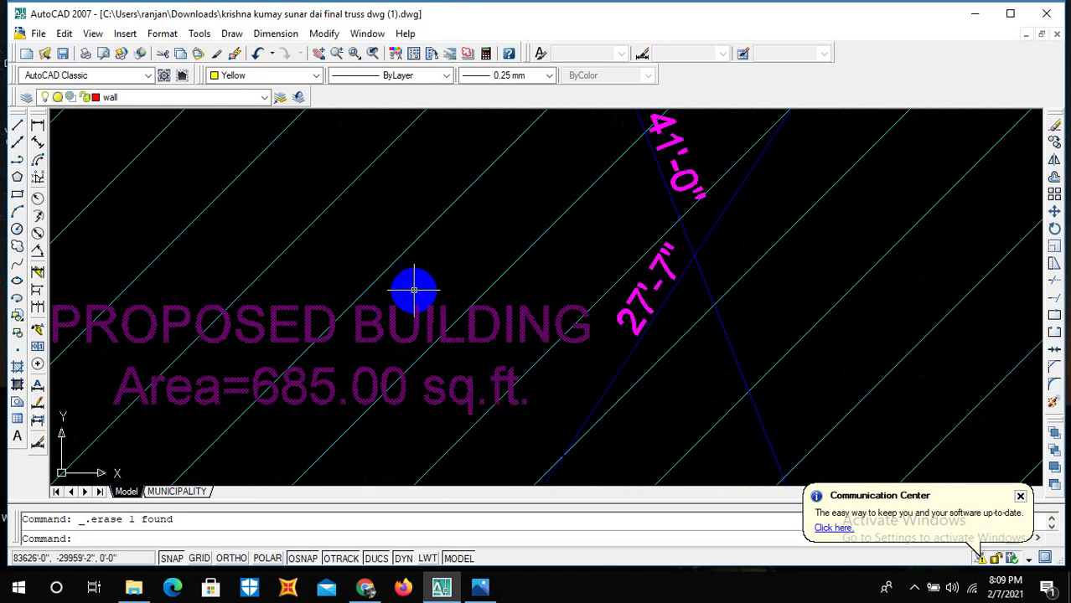
pyautogui.scroll(-1, 410, 310)
pyautogui.scroll(1, 356, 361)
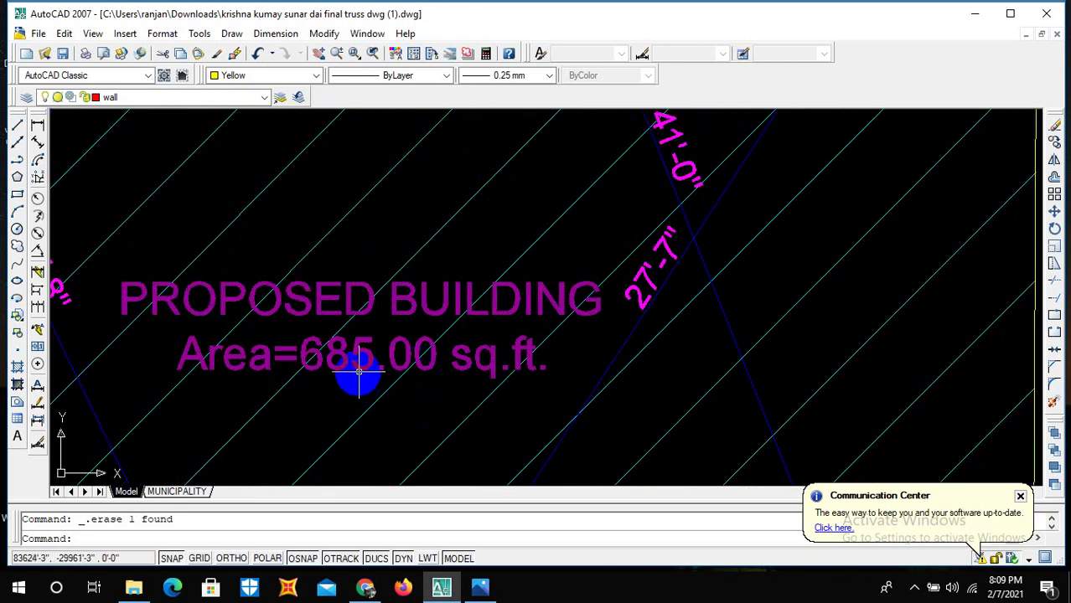
pyautogui.scroll(1, 361, 367)
pyautogui.scroll(-2, 366, 370)
pyautogui.scroll(-2, 373, 373)
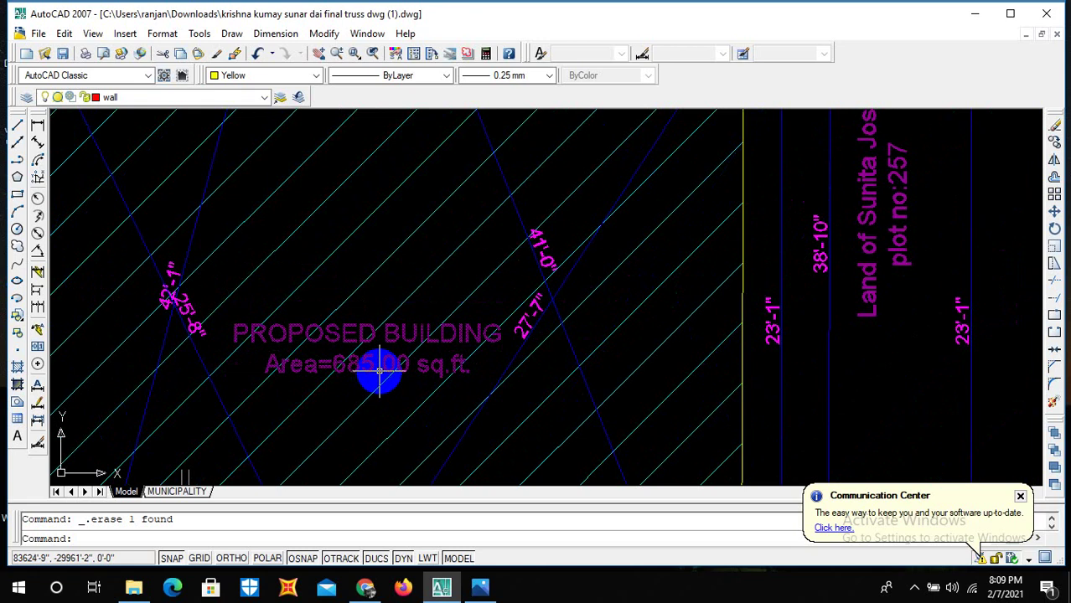
pyautogui.scroll(-3, 378, 374)
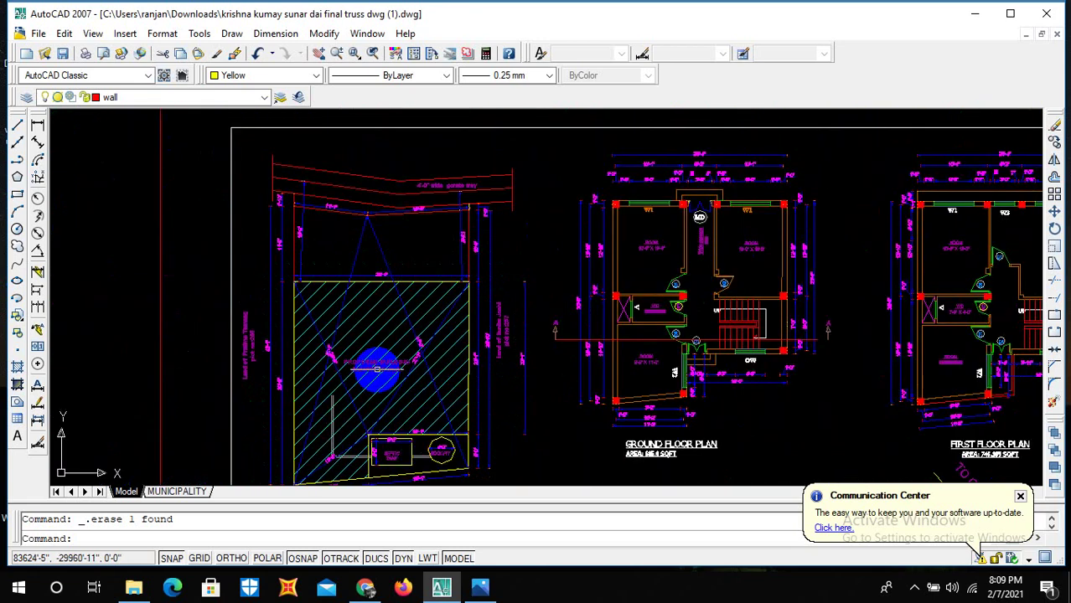
pyautogui.scroll(-2, 428, 253)
pyautogui.scroll(1, 454, 208)
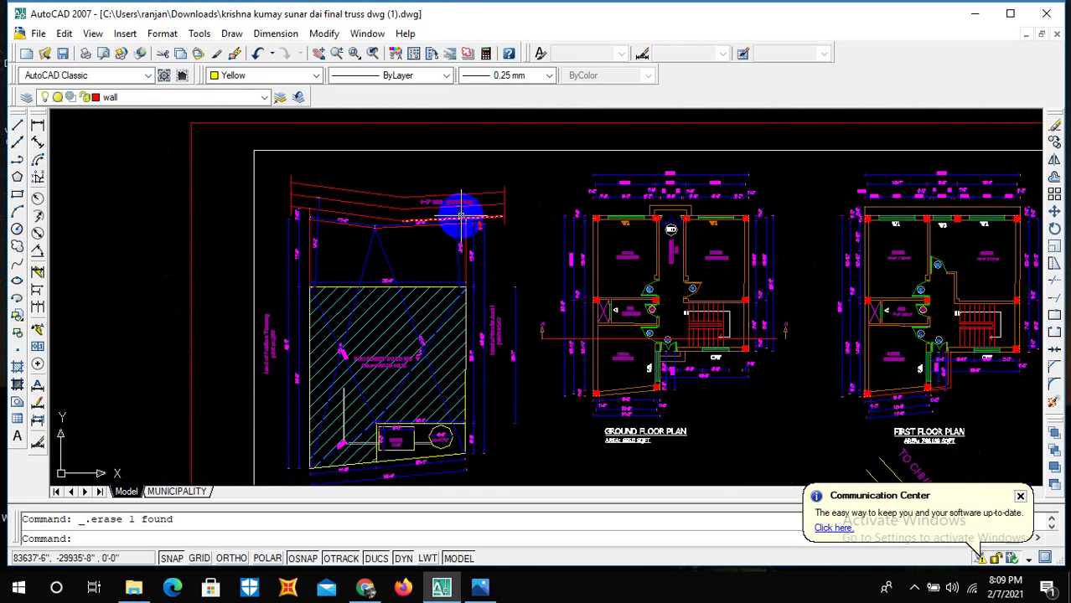
pyautogui.scroll(-1, 454, 232)
pyautogui.scroll(3, 420, 364)
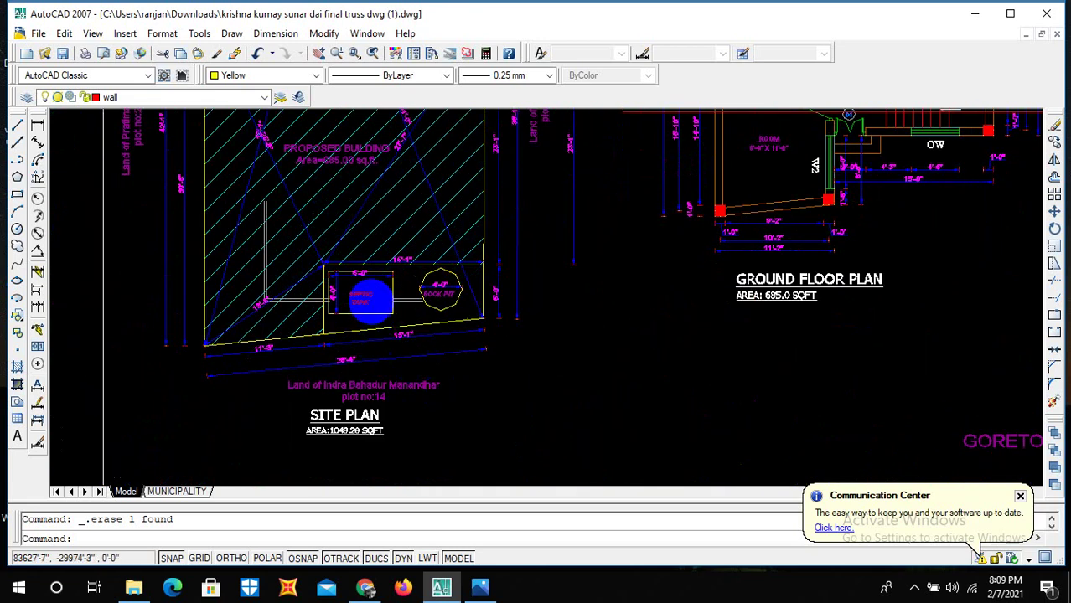
pyautogui.scroll(3, 394, 289)
pyautogui.scroll(-3, 454, 310)
pyautogui.scroll(-2, 444, 312)
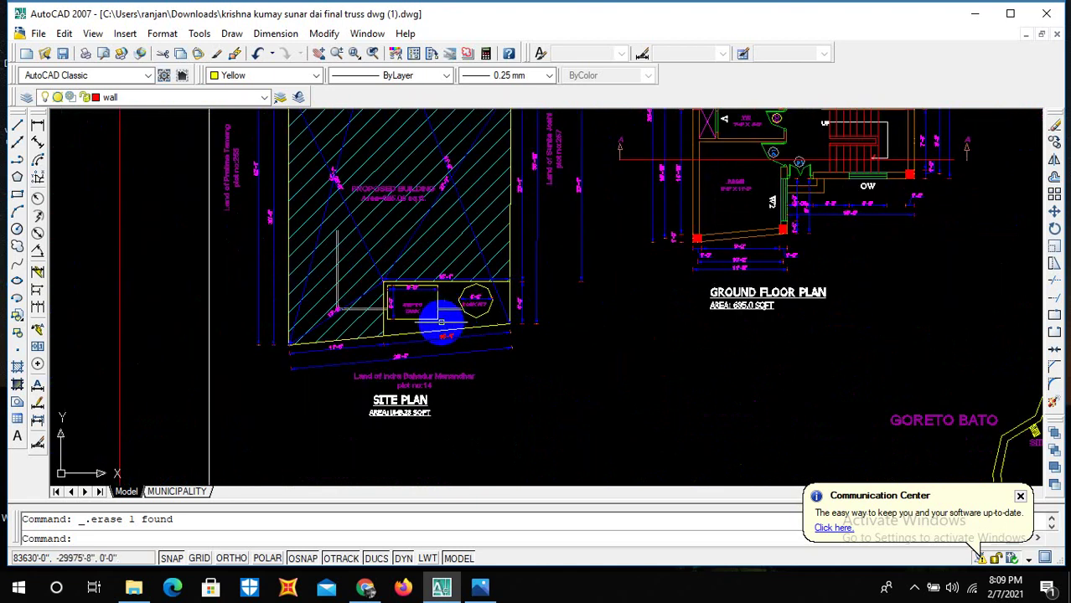
pyautogui.scroll(1, 382, 378)
pyautogui.scroll(-3, 341, 395)
pyautogui.scroll(-2, 346, 362)
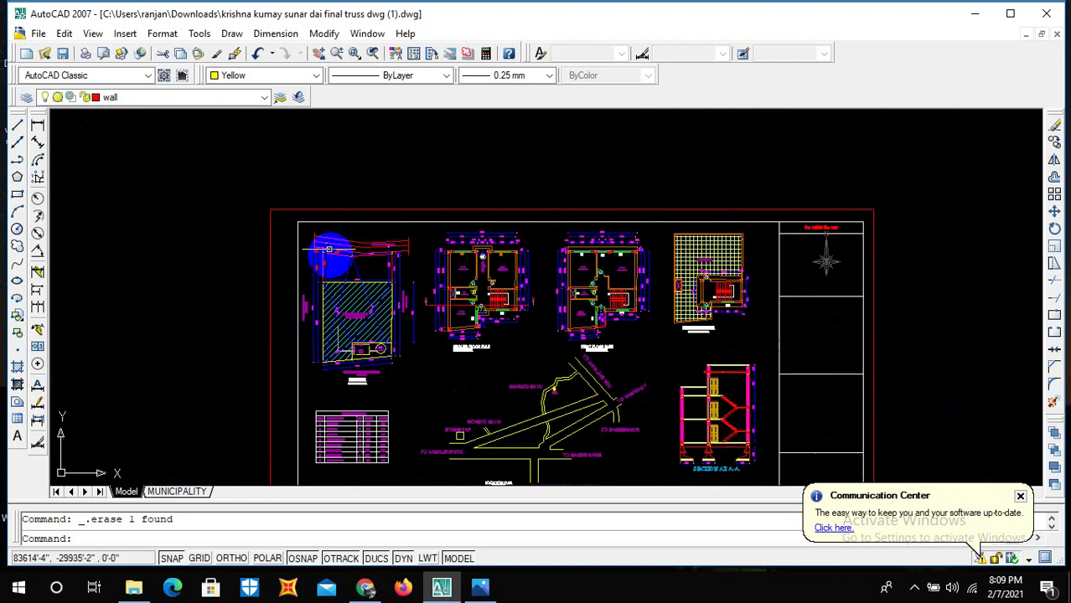
pyautogui.scroll(2, 300, 331)
pyautogui.scroll(3, 295, 367)
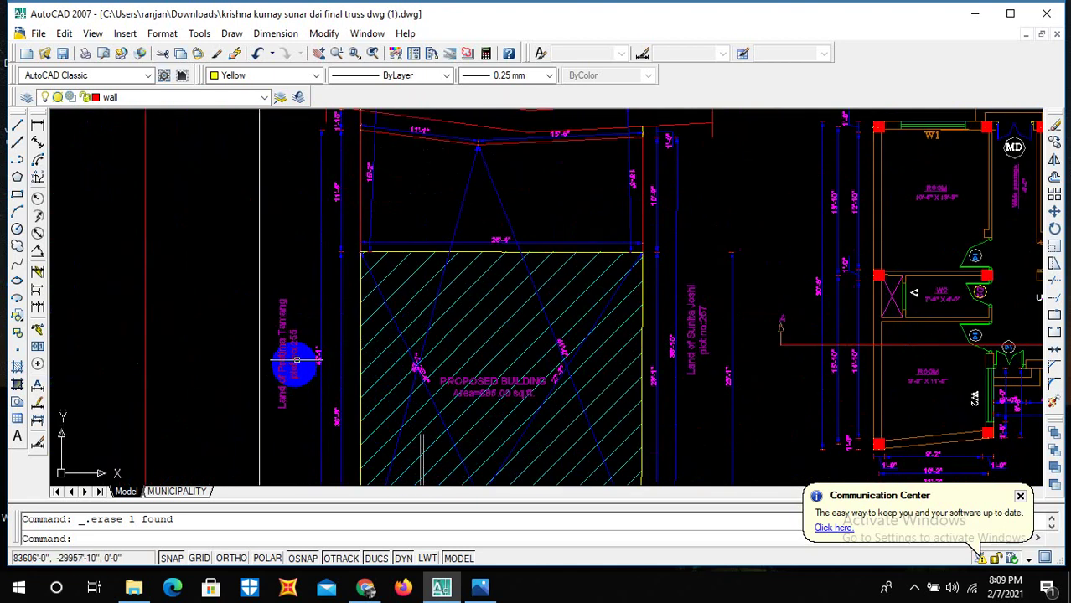
pyautogui.scroll(1, 285, 411)
pyautogui.scroll(3, 293, 377)
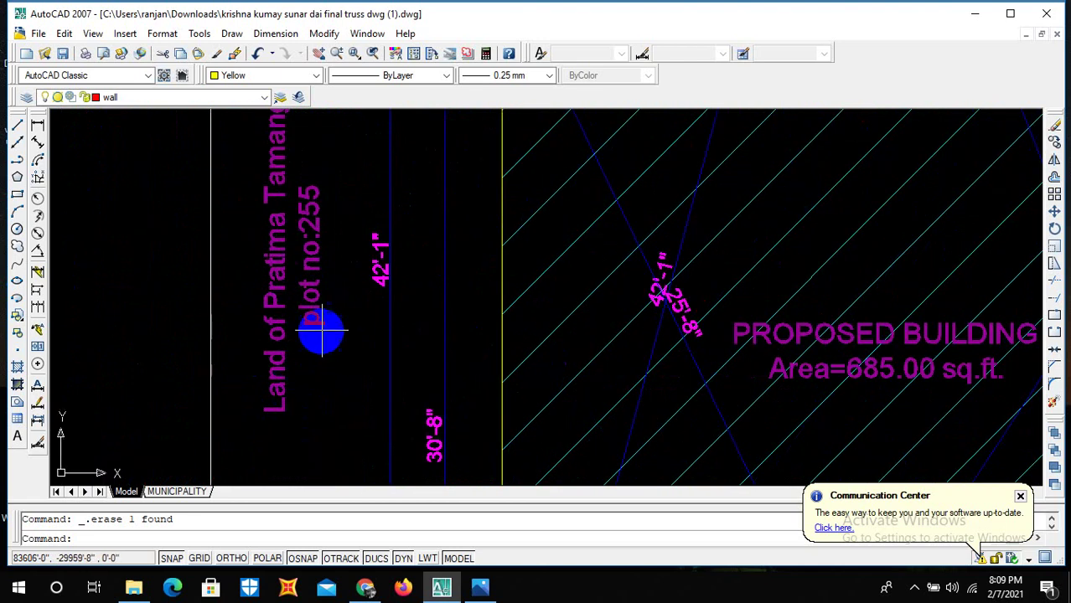
pyautogui.scroll(-2, 336, 295)
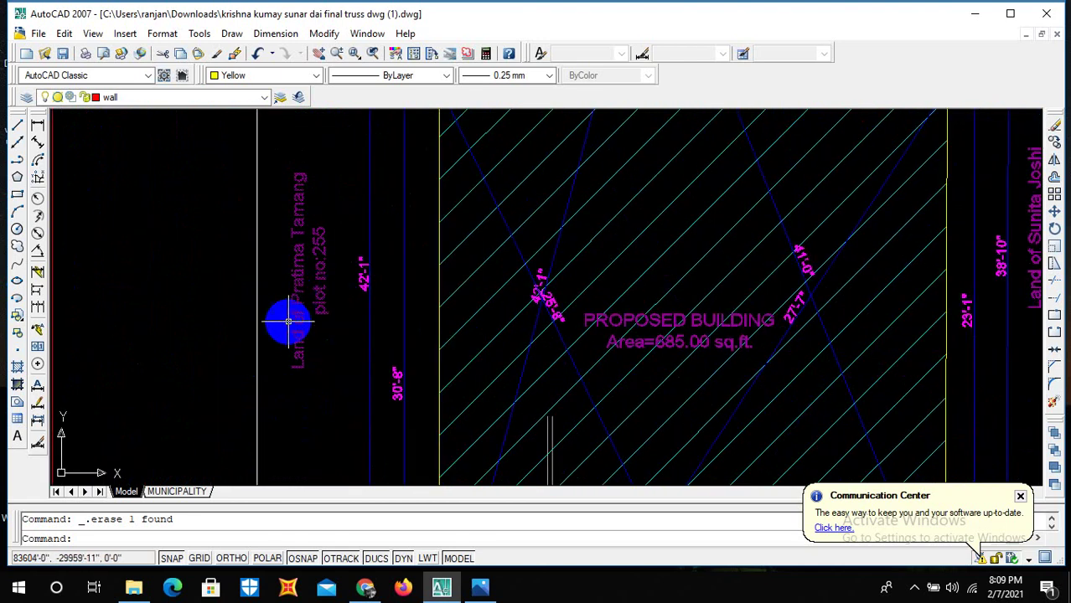
pyautogui.scroll(-2, 307, 293)
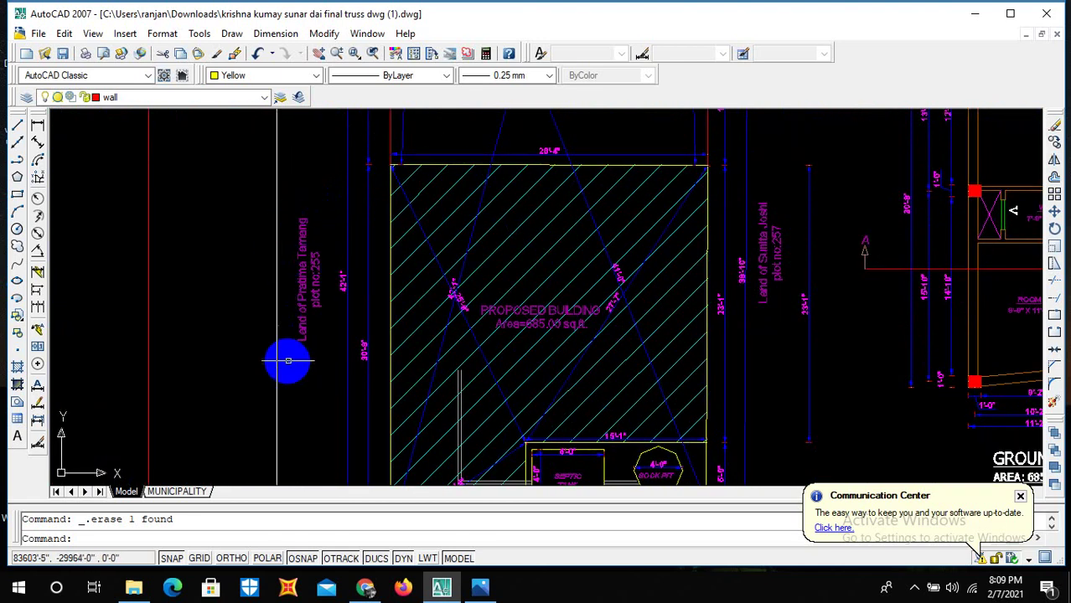
pyautogui.scroll(1, 316, 324)
pyautogui.scroll(-2, 317, 315)
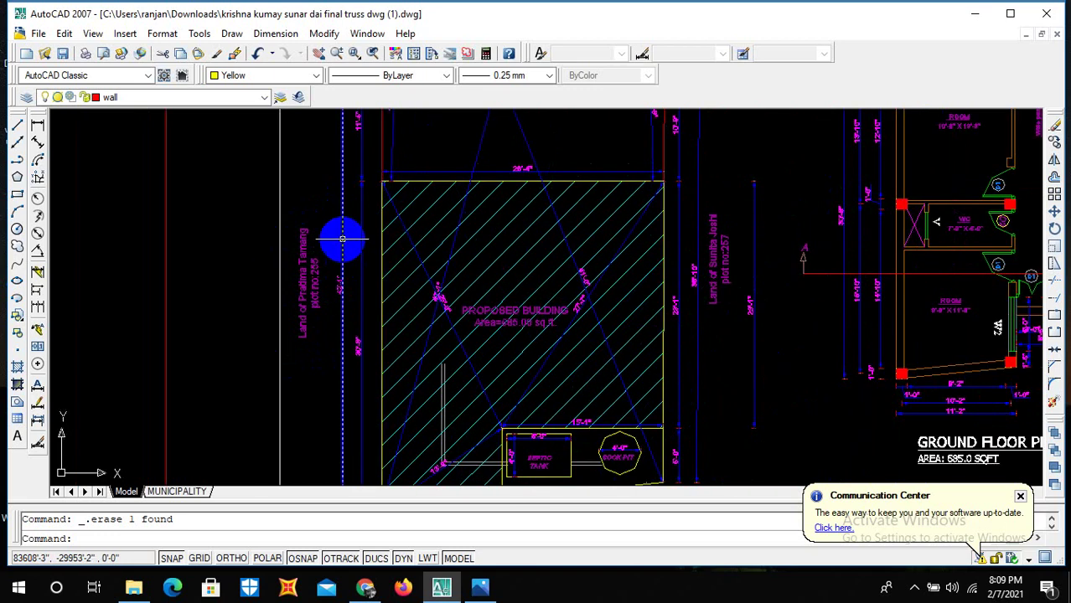
pyautogui.scroll(-3, 392, 213)
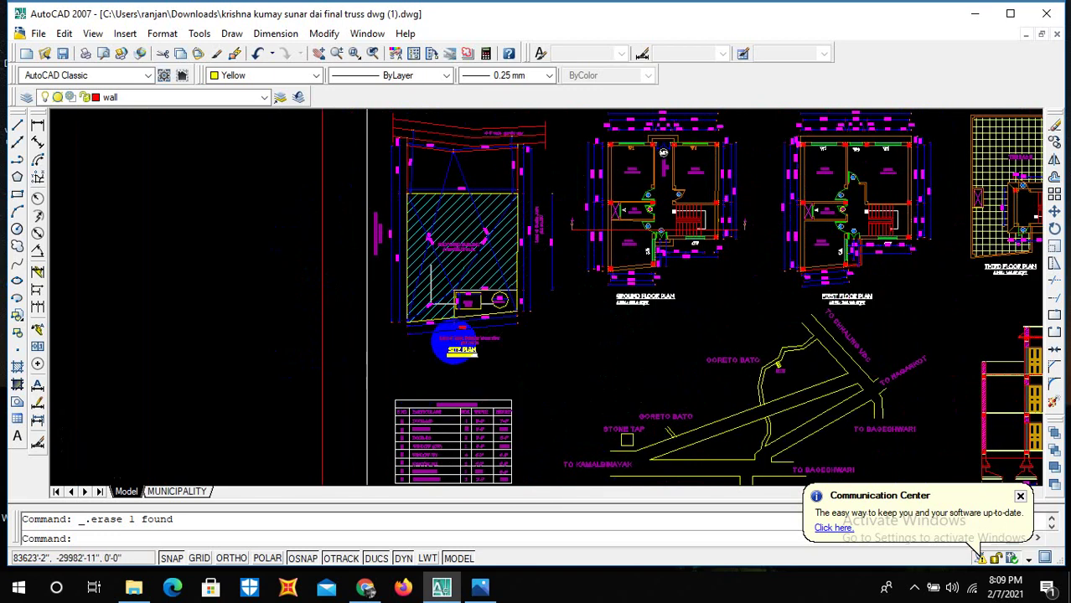
pyautogui.scroll(2, 437, 330)
pyautogui.scroll(-2, 335, 168)
pyautogui.scroll(5, 342, 186)
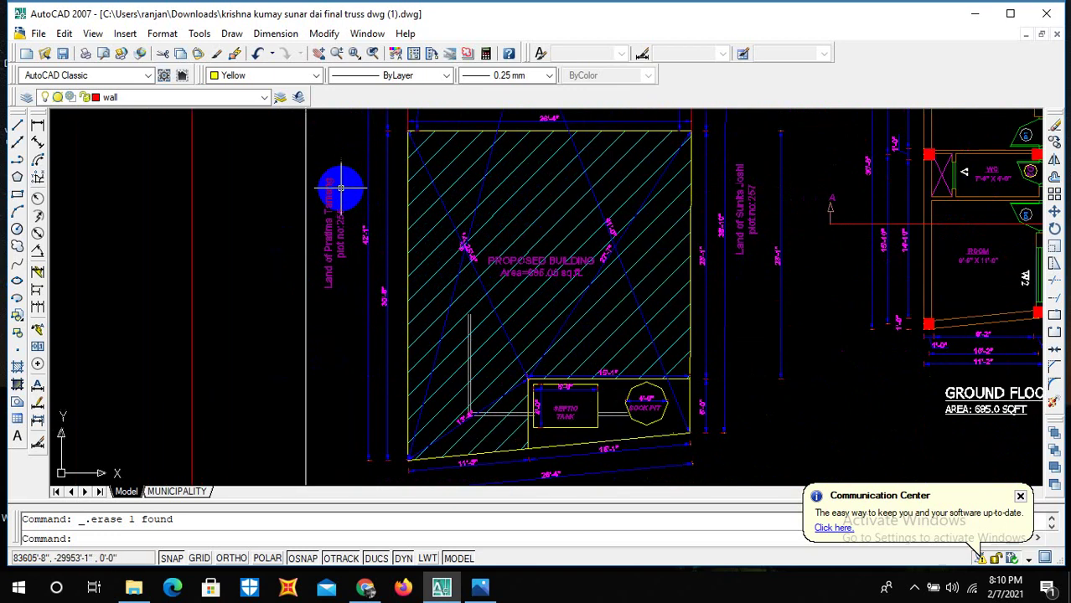
pyautogui.scroll(-5, 341, 185)
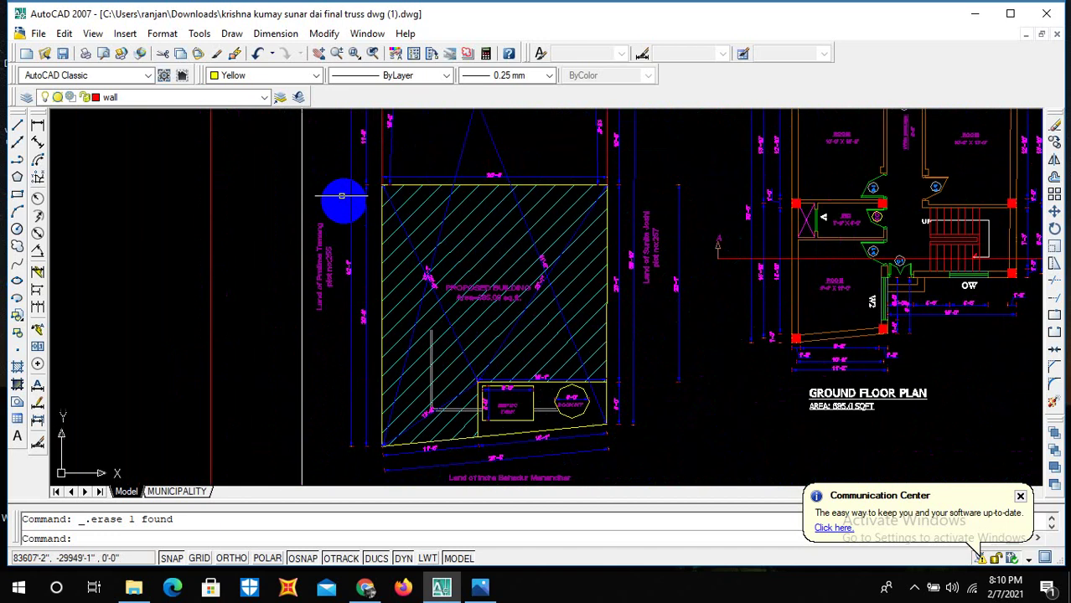
pyautogui.scroll(1, 322, 263)
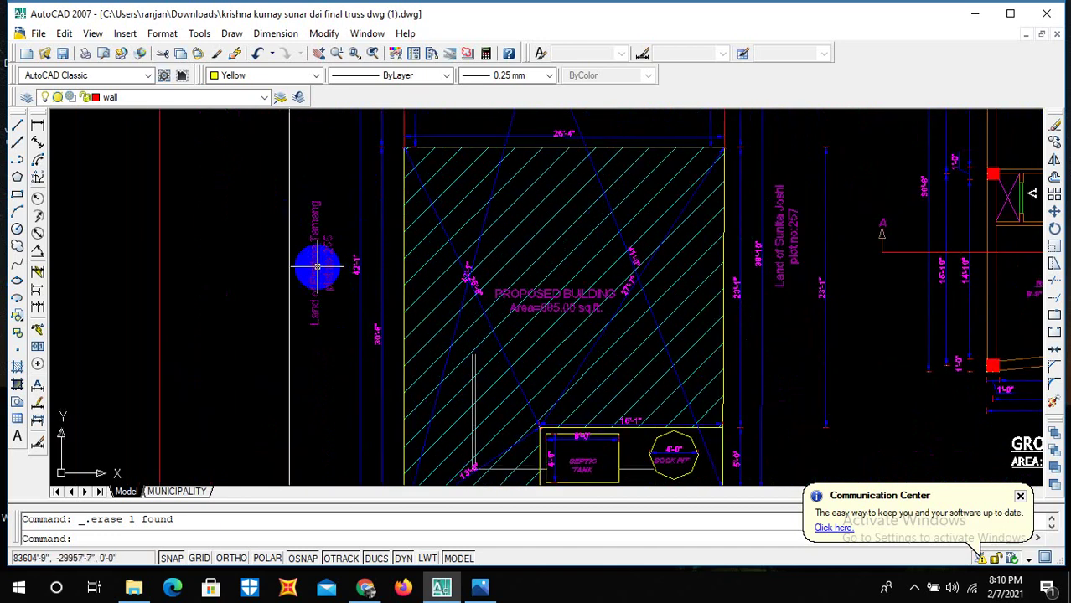
pyautogui.scroll(-2, 324, 265)
pyautogui.scroll(1, 327, 265)
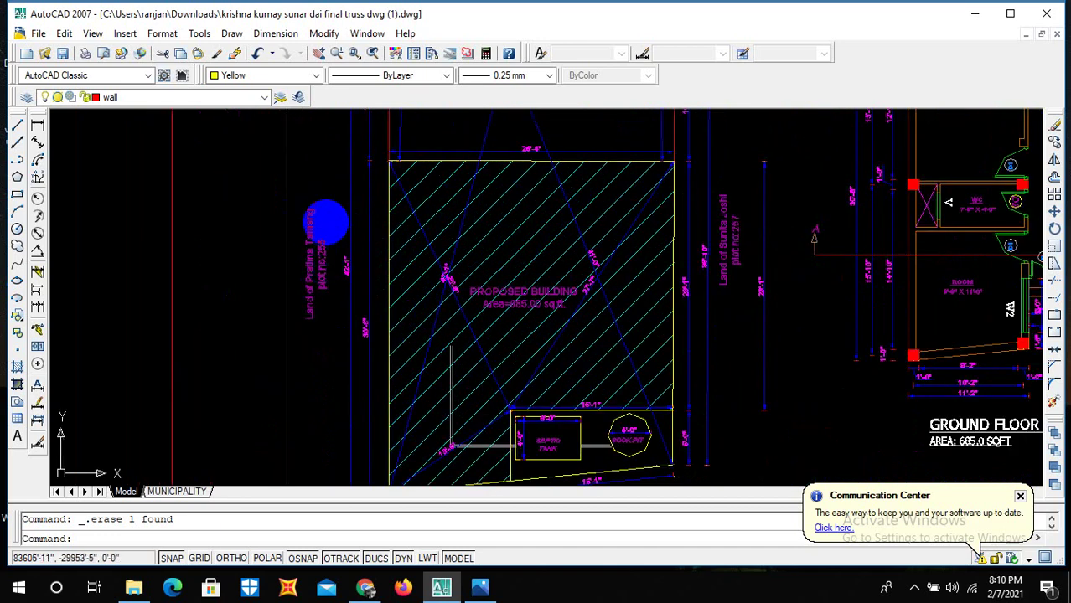
pyautogui.scroll(-4, 346, 266)
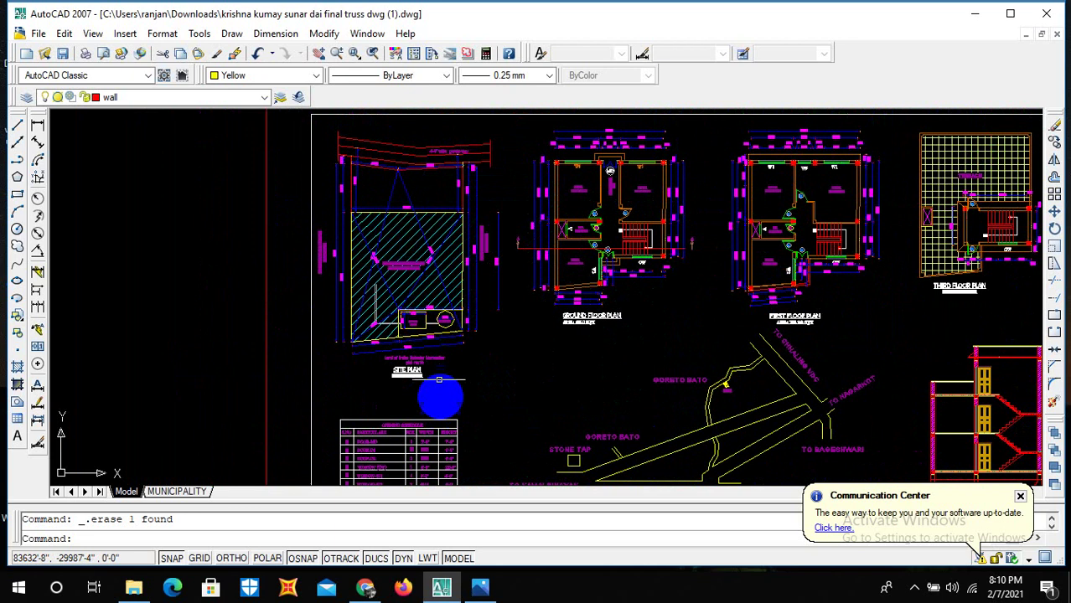
pyautogui.scroll(3, 469, 377)
pyautogui.scroll(-2, 502, 394)
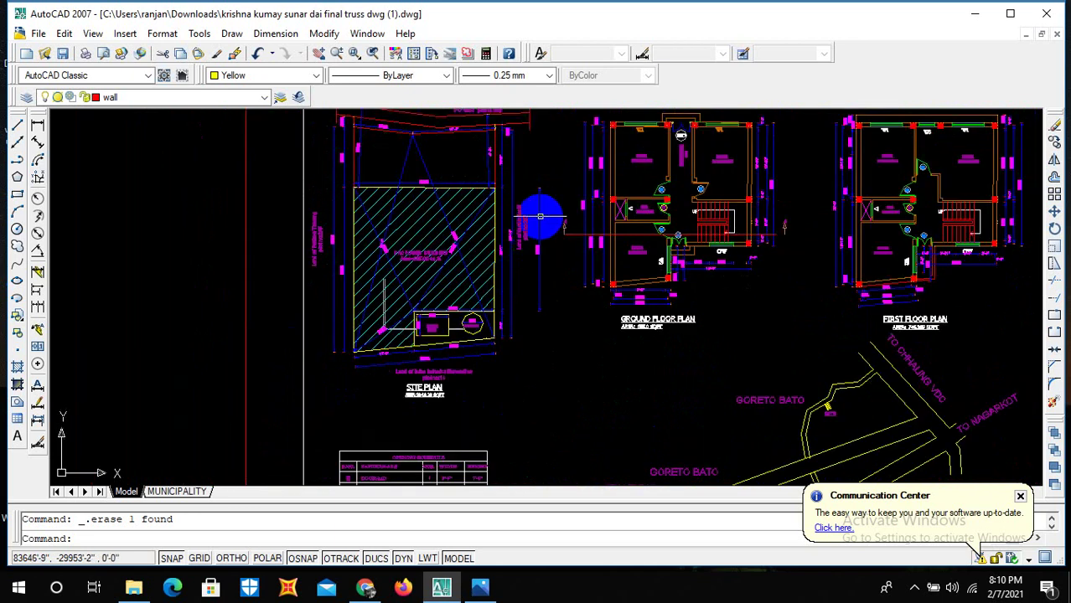
pyautogui.scroll(-2, 503, 326)
pyautogui.scroll(5, 486, 268)
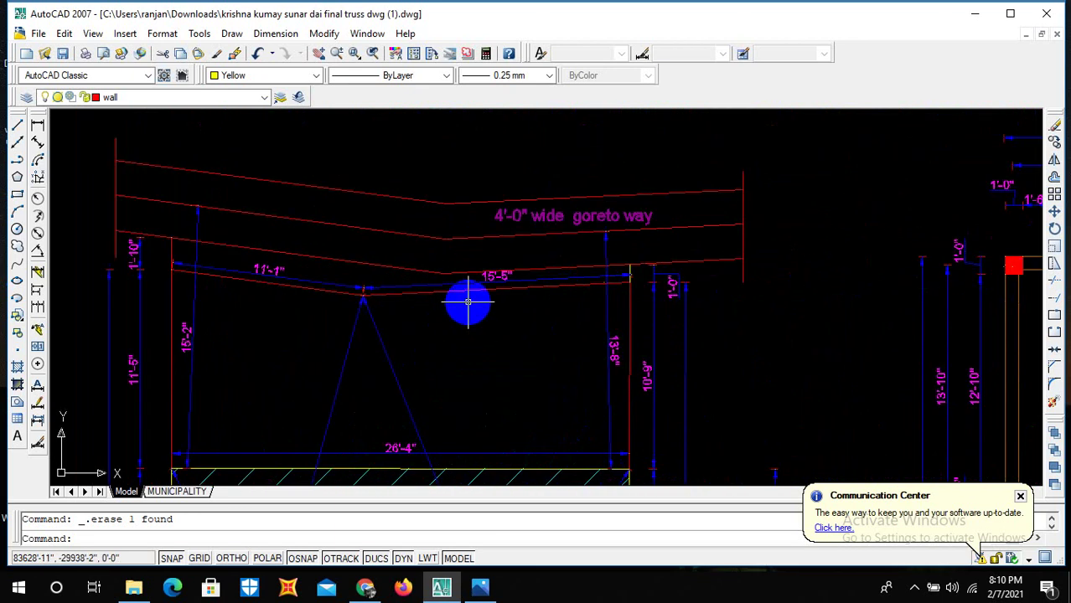
pyautogui.scroll(-2, 468, 270)
pyautogui.scroll(-5, 469, 268)
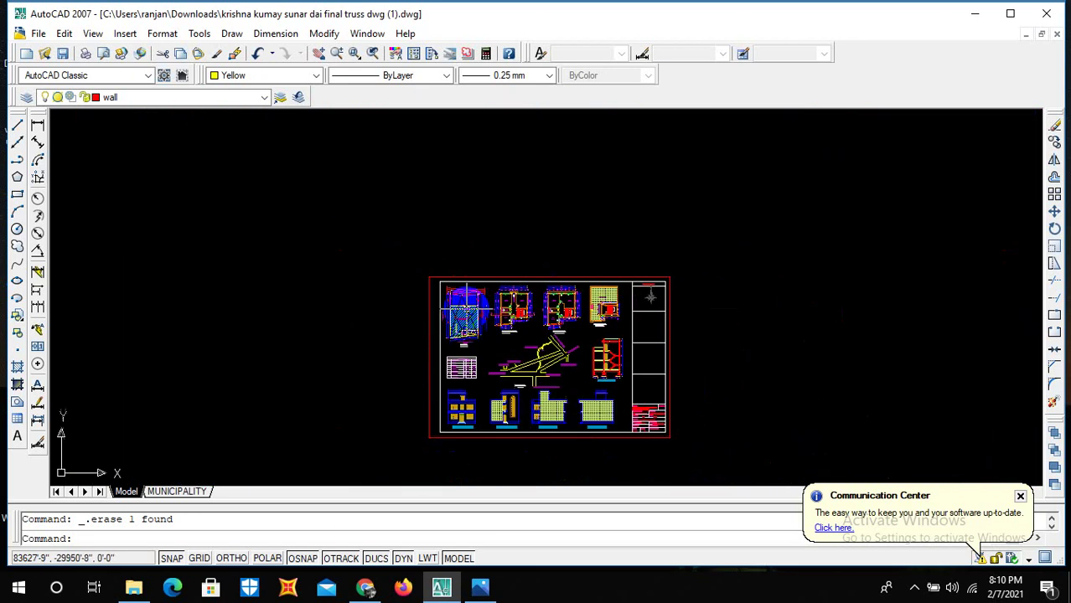
pyautogui.scroll(5, 486, 314)
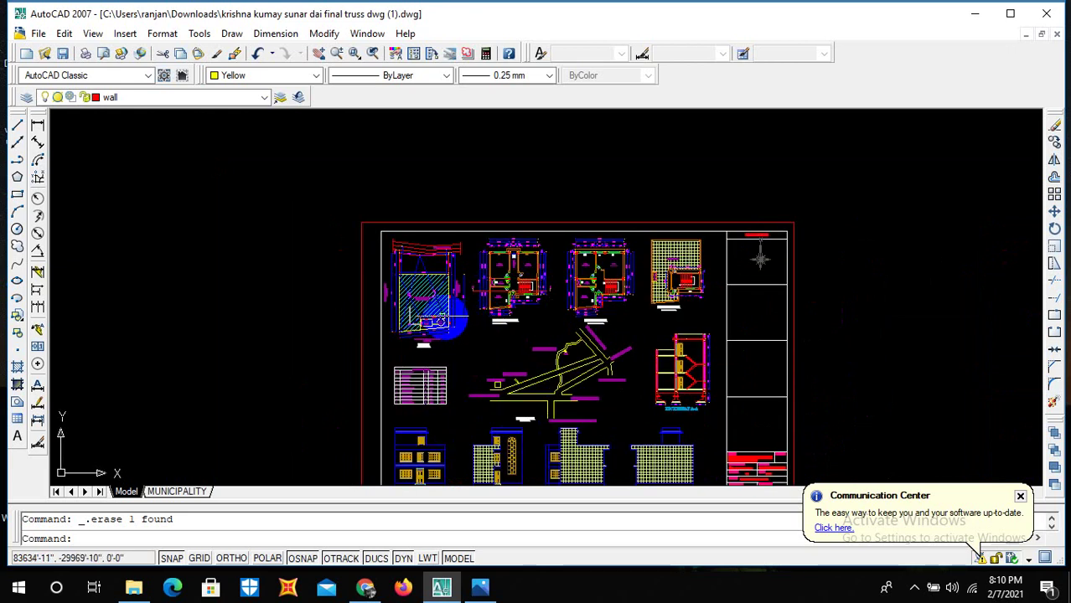
pyautogui.scroll(-4, 431, 310)
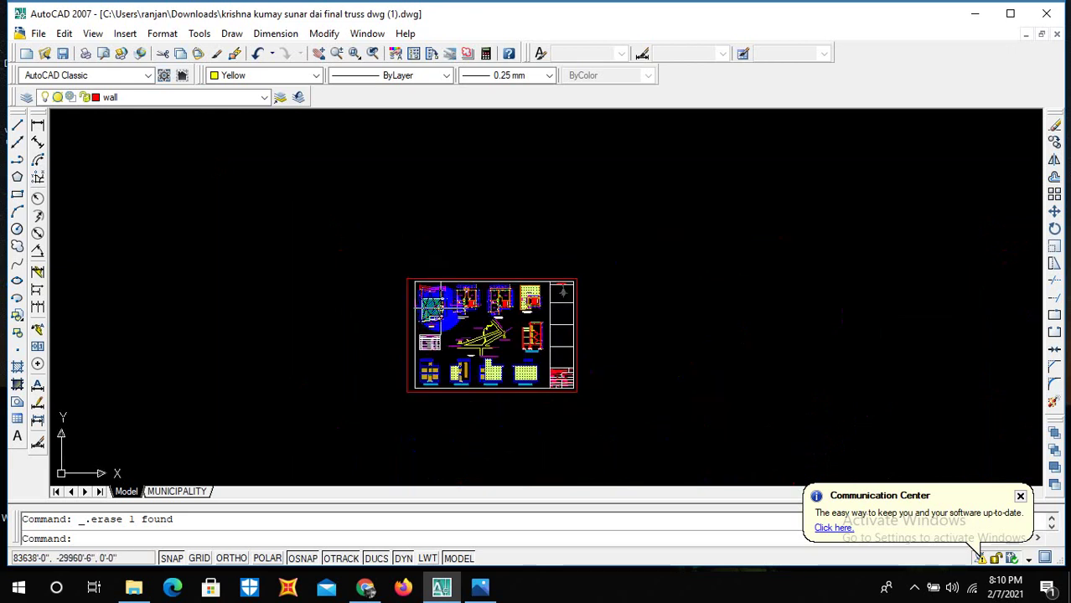
pyautogui.scroll(6, 435, 325)
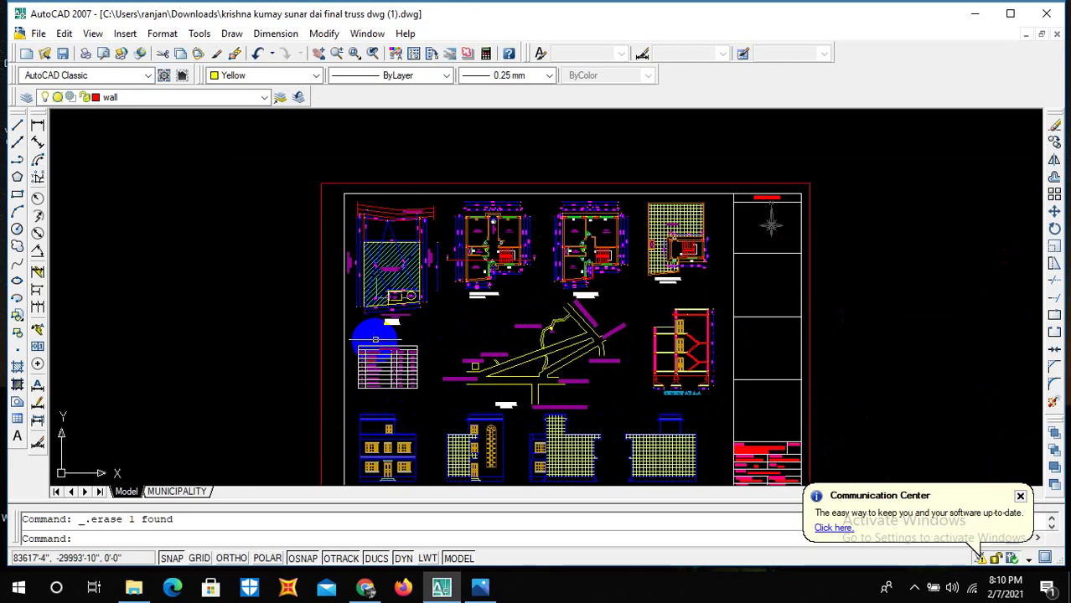
pyautogui.scroll(2, 420, 320)
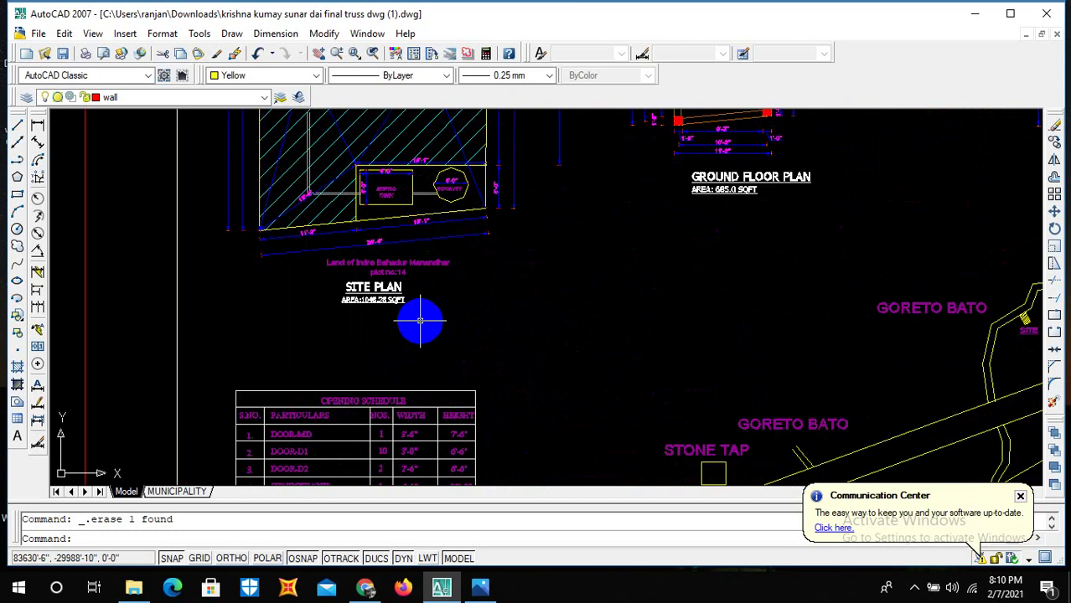
pyautogui.scroll(-3, 430, 323)
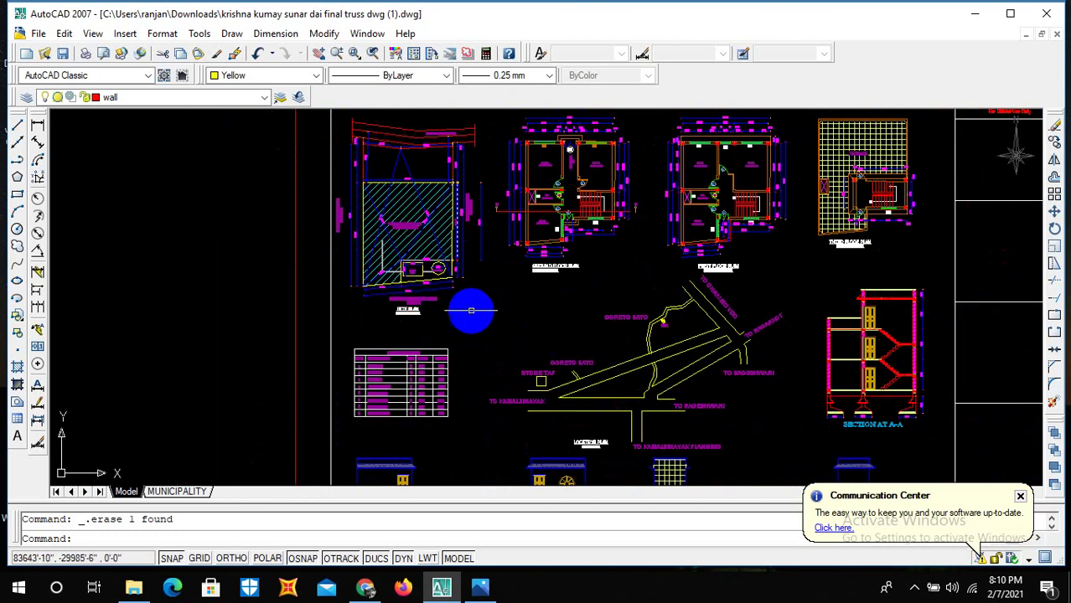
pyautogui.scroll(-4, 471, 309)
pyautogui.scroll(-2, 474, 310)
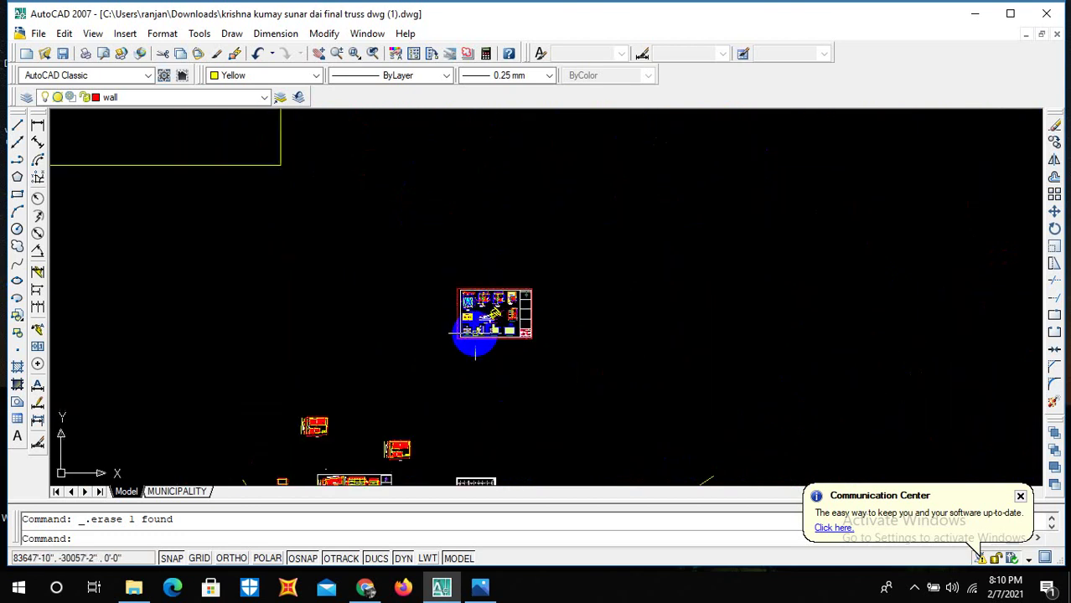
pyautogui.scroll(4, 484, 312)
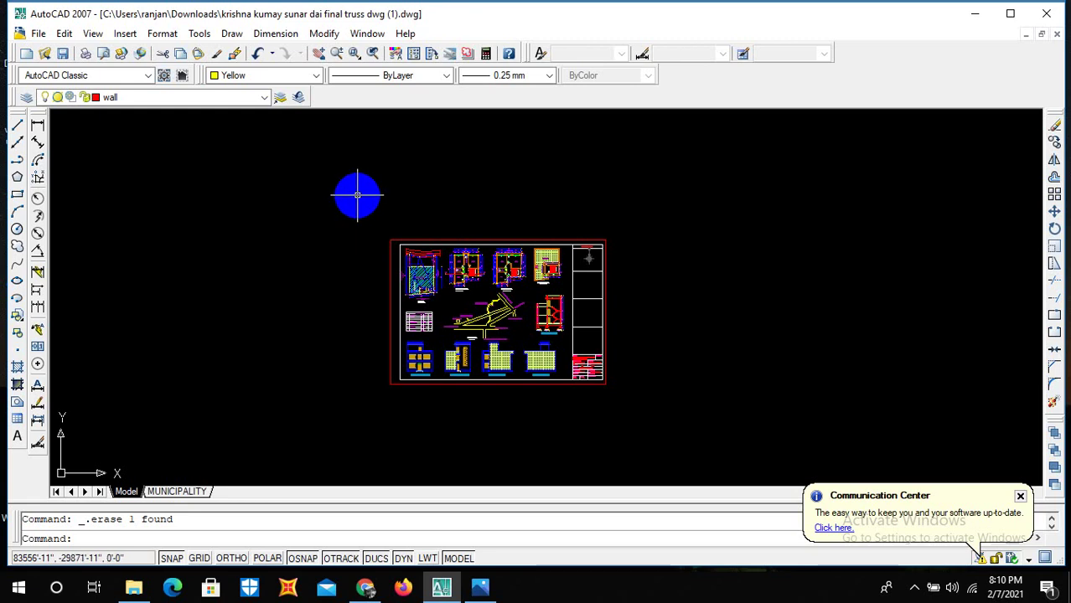
pyautogui.scroll(3, 480, 237)
pyautogui.scroll(-2, 465, 251)
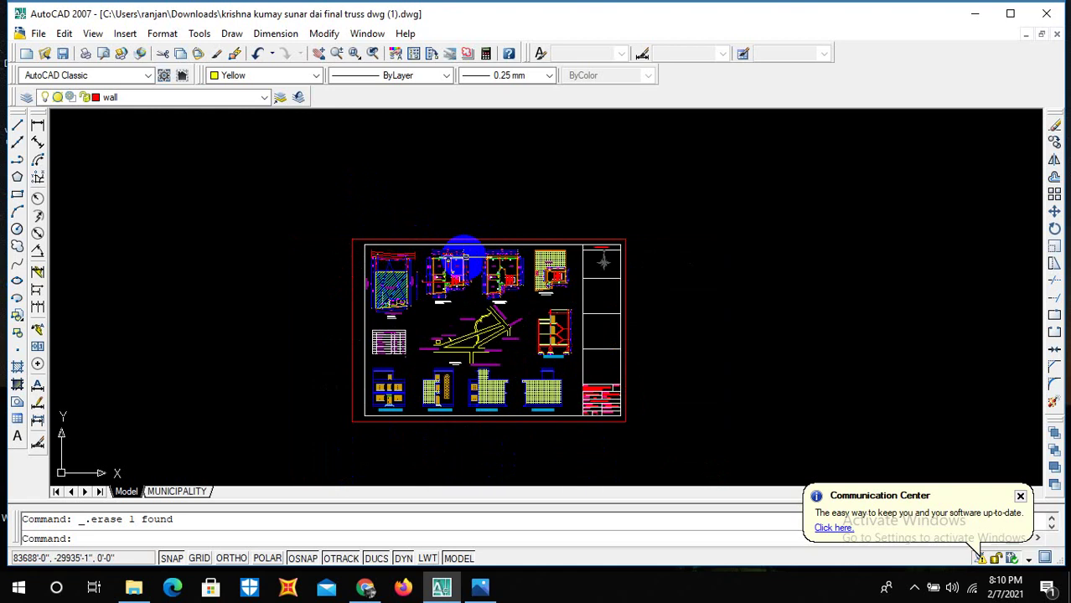
pyautogui.scroll(-2, 469, 256)
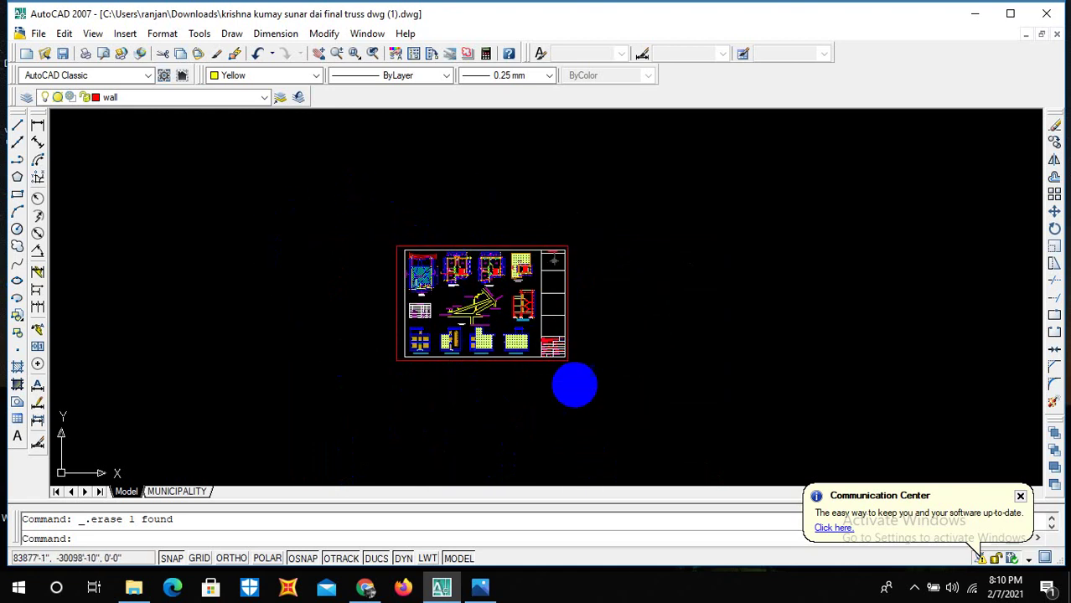